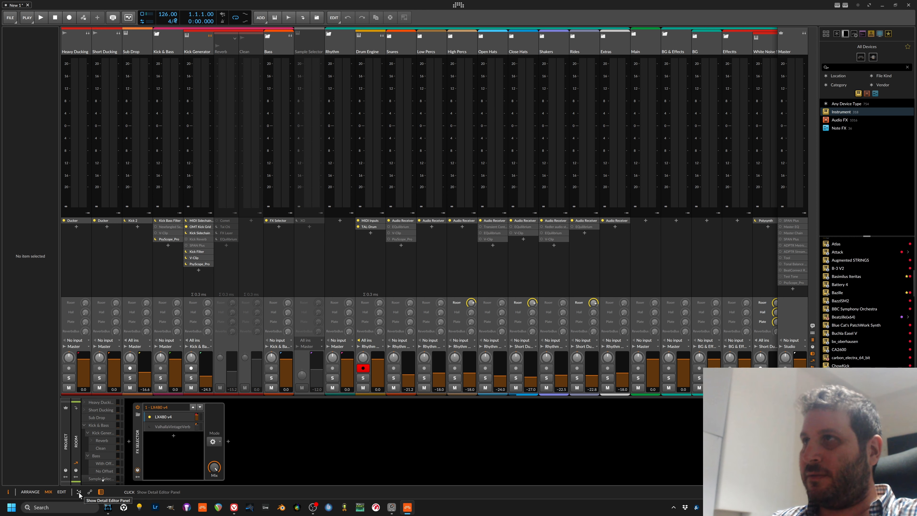
Switch to the arrangement view and open the project Save All New Mix.bwproject from the Save All folder.
click(38, 491)
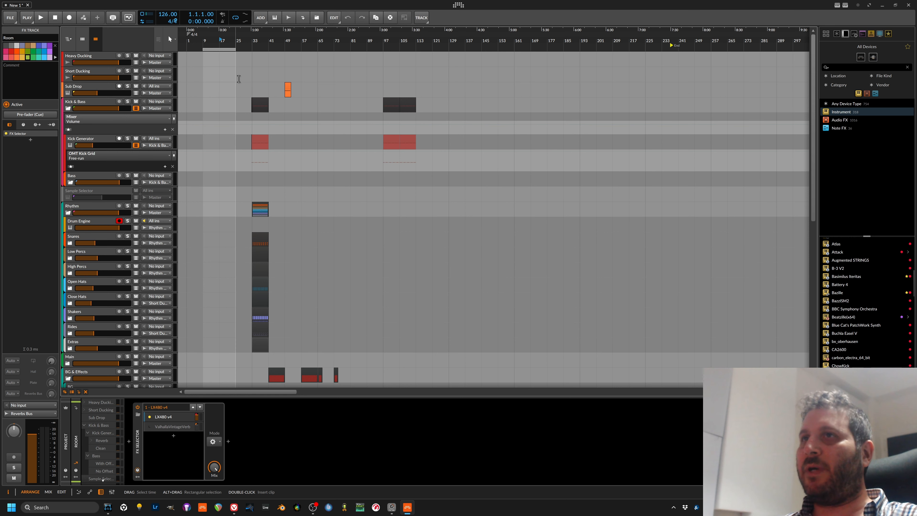
key(ctrl+o)
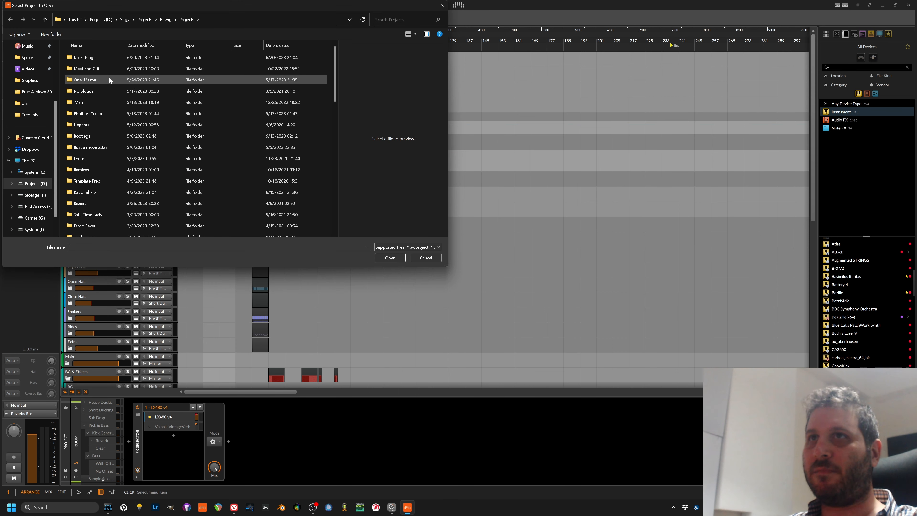
scroll(109, 108, down, 3)
double_click(108, 155)
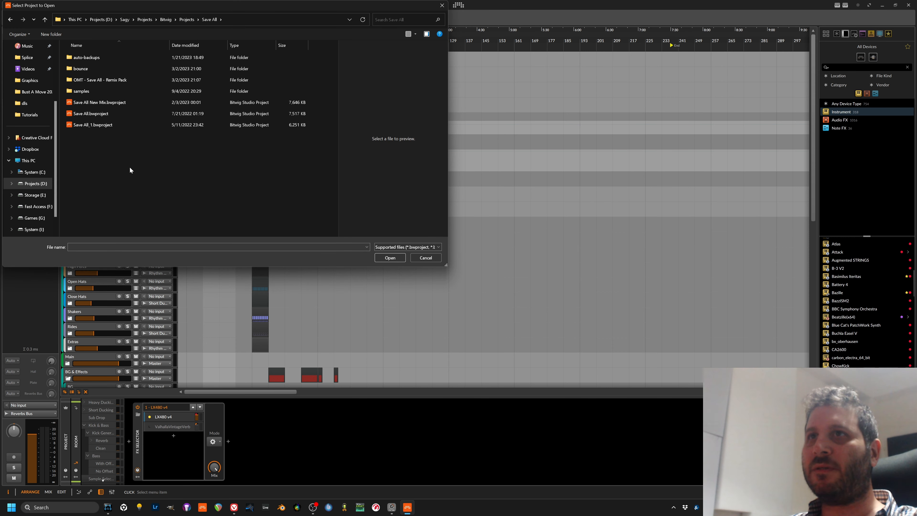
double_click(129, 101)
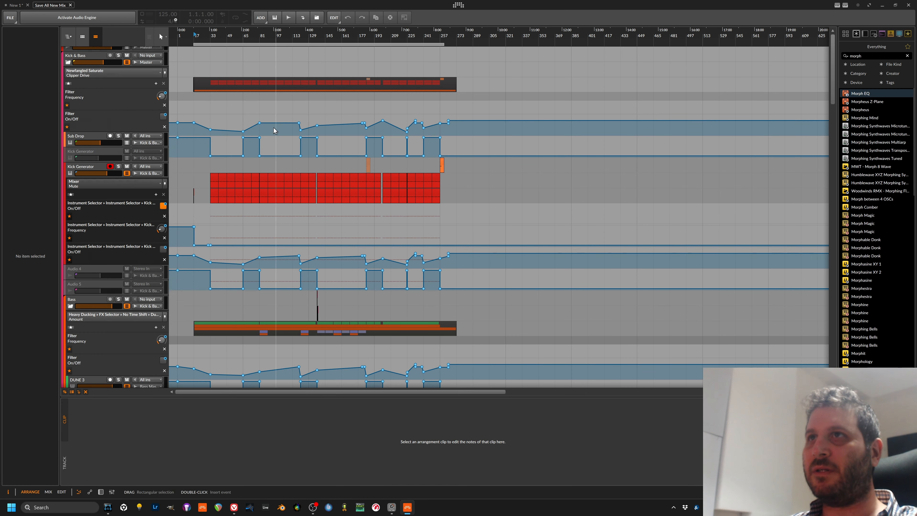
scroll(273, 127, down, 10)
scroll(273, 127, up, 10)
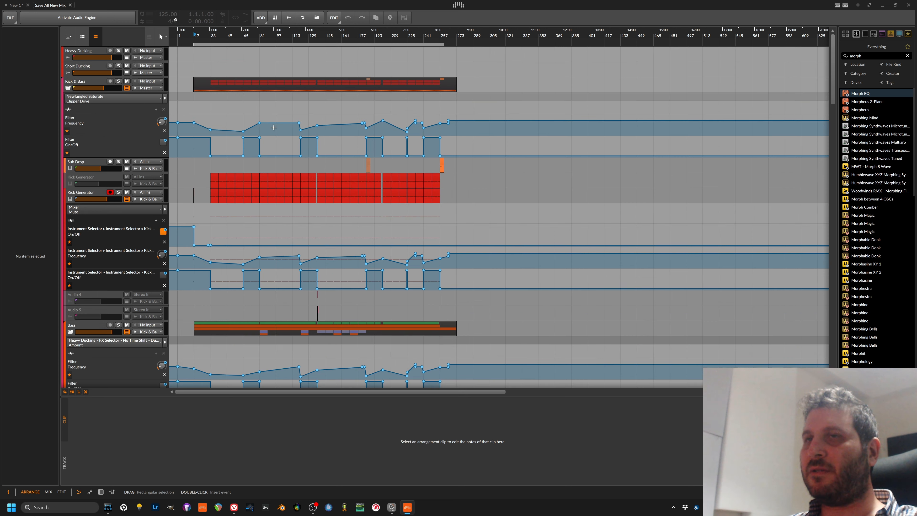
Return to the New 1 project and inspect the Laser plug-in and its sidechain input in Heavy Ducking's No Offset layer.
click(6, 5)
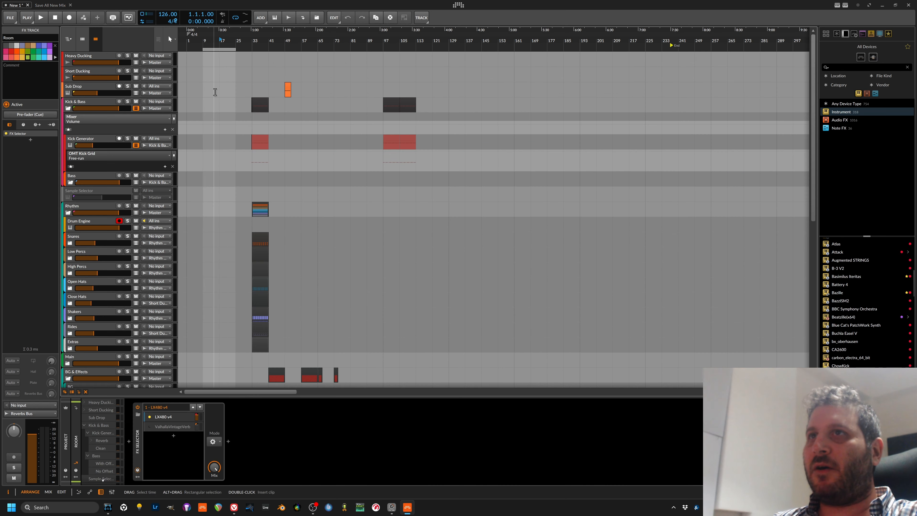
click(73, 62)
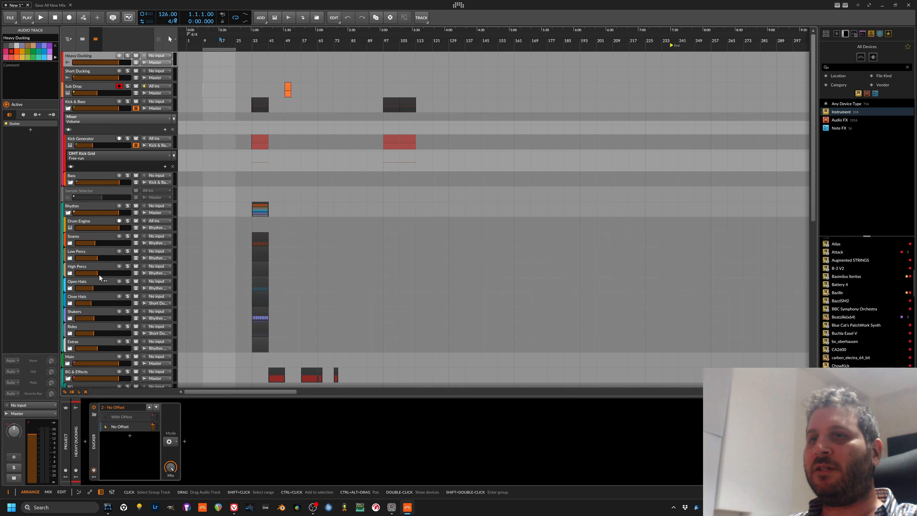
click(92, 74)
click(91, 61)
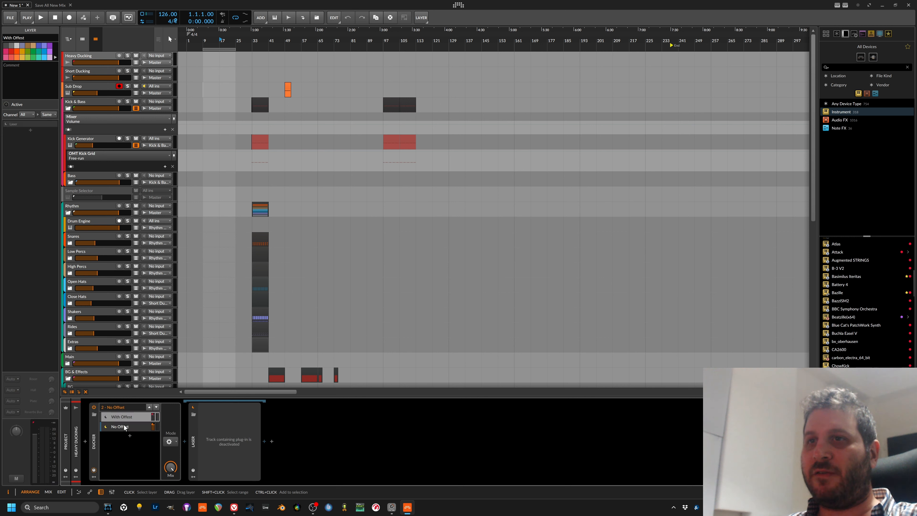
click(123, 423)
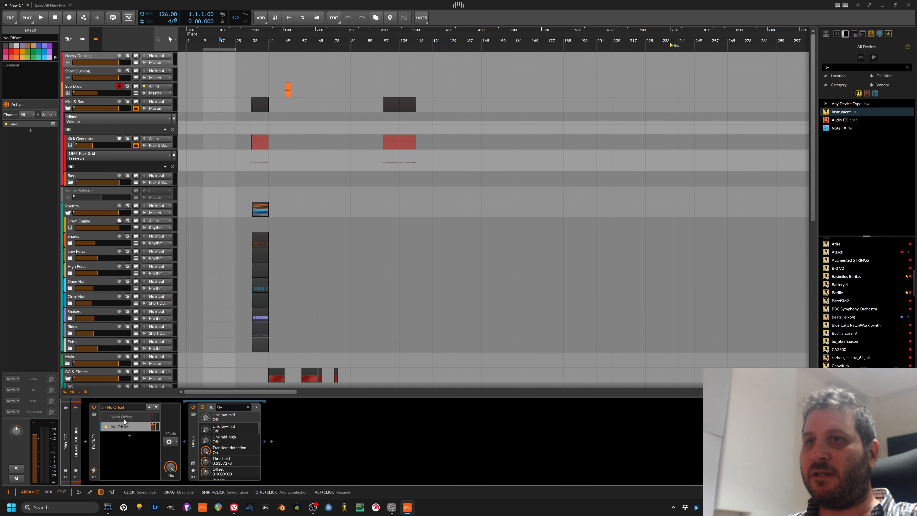
click(194, 463)
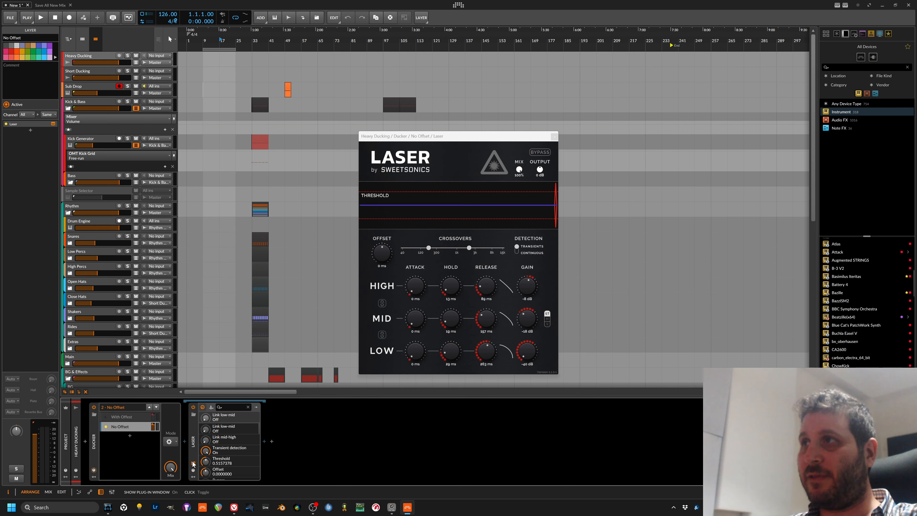
click(211, 407)
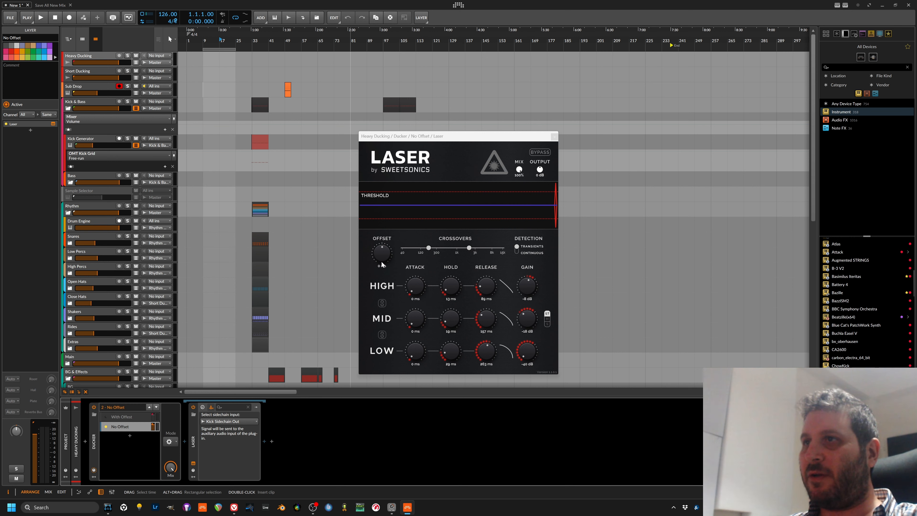
Activate the With Offset layer in Heavy Ducking's Ducker, view its Laser plug-in window, and close the window.
click(130, 420)
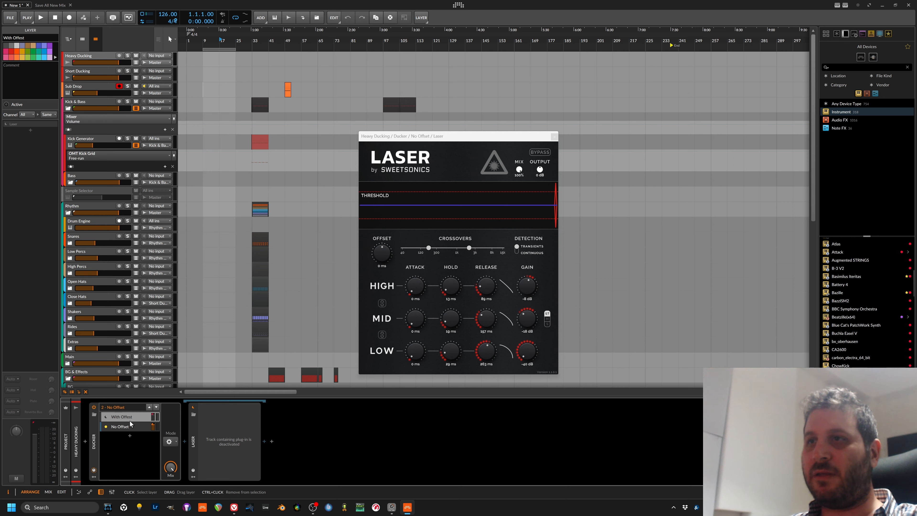
key(alt+a)
click(193, 463)
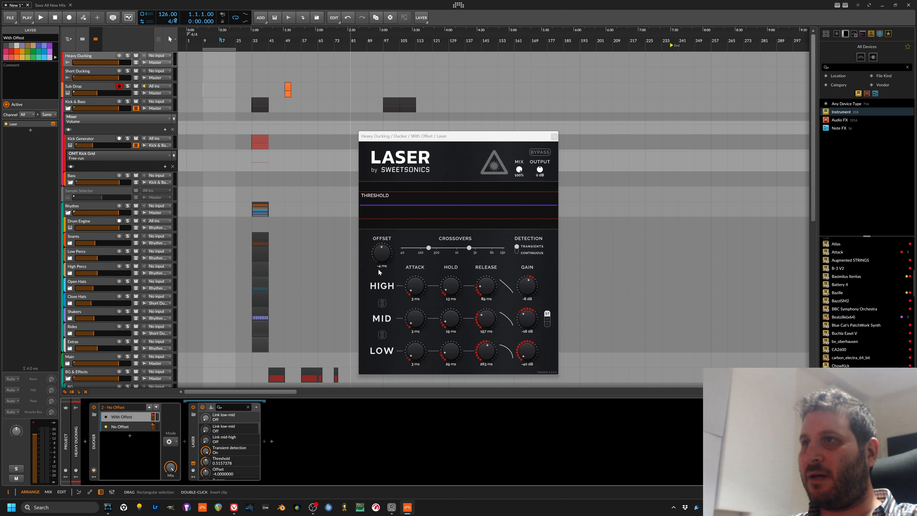
click(554, 137)
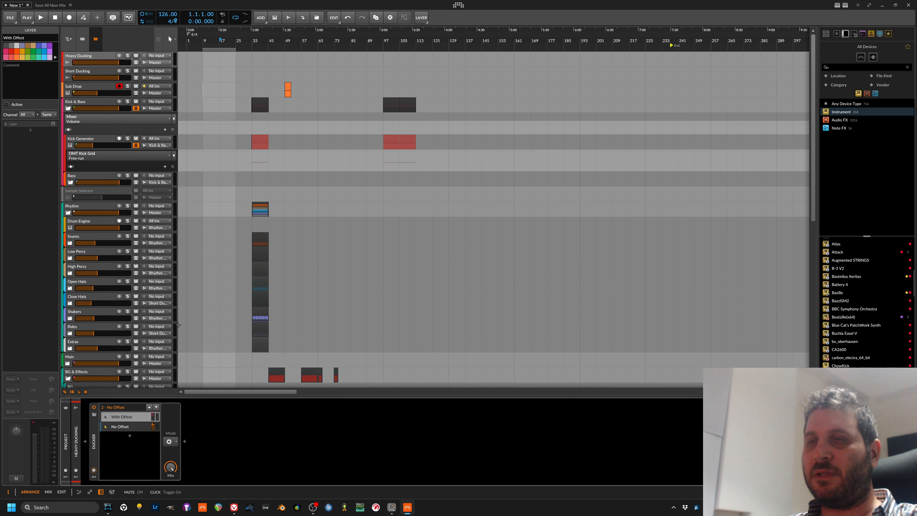
Open the Laser plug-in window from the No Offset layer of the Short Ducking track.
click(73, 70)
click(117, 426)
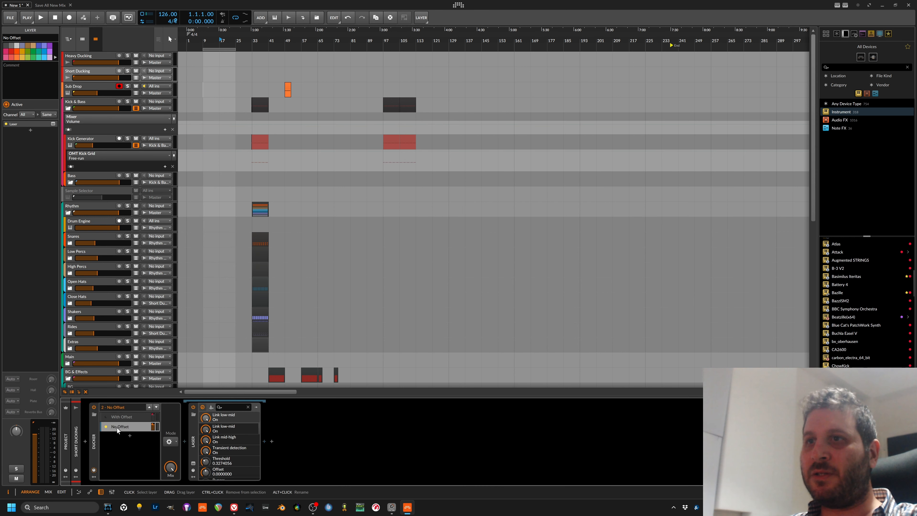
click(193, 464)
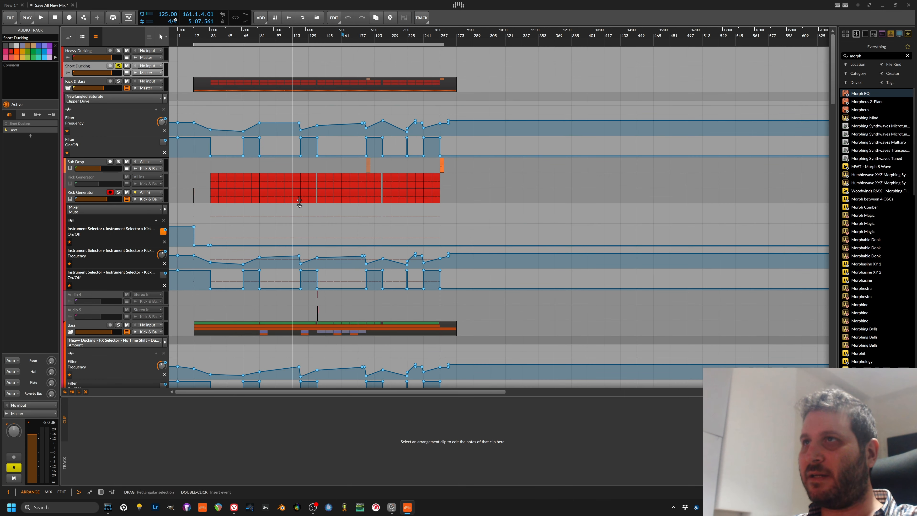
Look through the rhythm tracks of Save All New Mix and briefly play from bar 161 with Short Ducking soloed.
scroll(299, 201, down, 15)
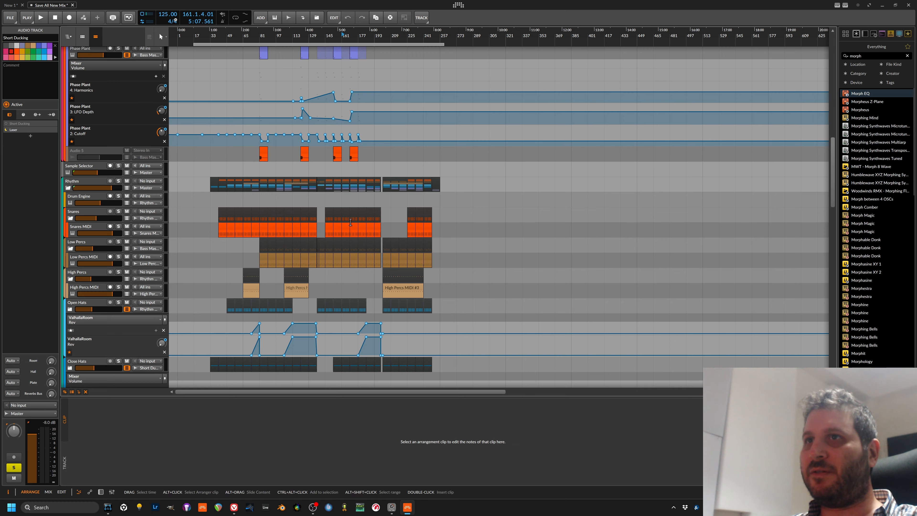
scroll(350, 222, down, 6)
key(space)
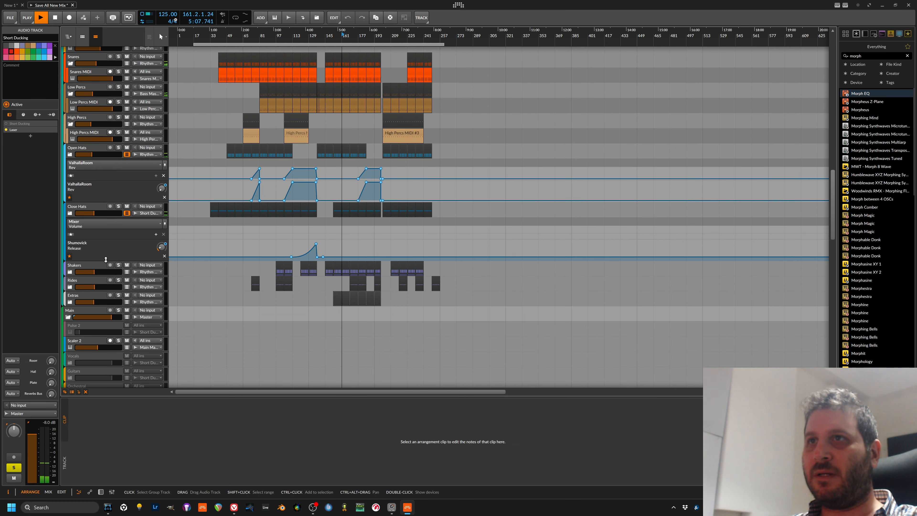
key(space)
click(120, 206)
scroll(246, 110, up, 20)
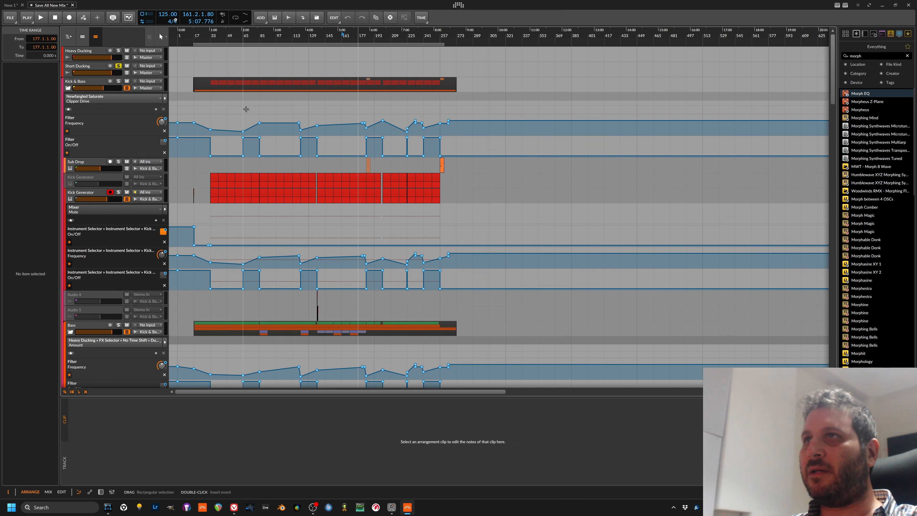
scroll(267, 84, down, 10)
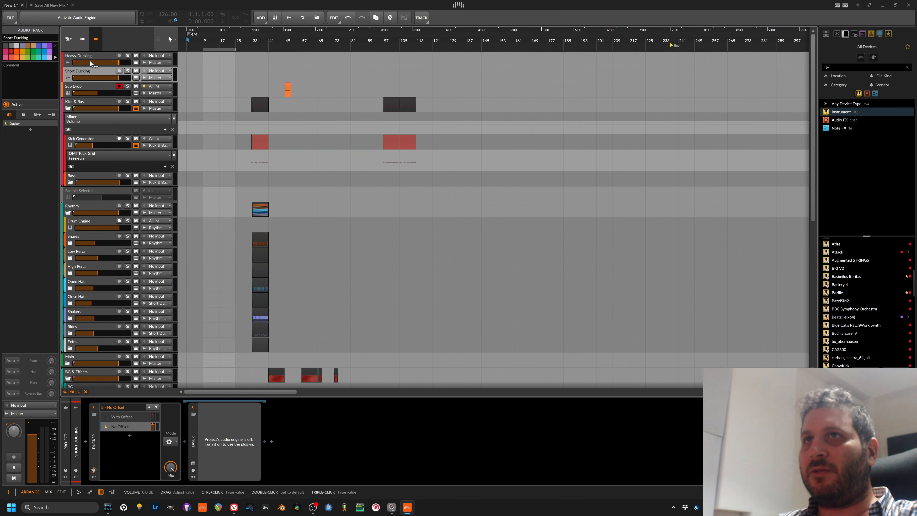
Activate the audio engine of the Save All New Mix project and solo Heavy Ducking for playback from bar 97.
click(89, 53)
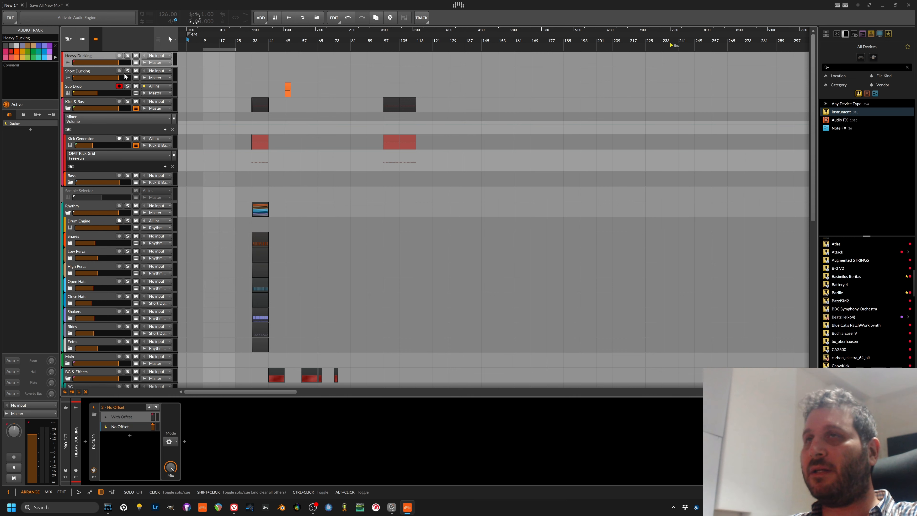
click(47, 5)
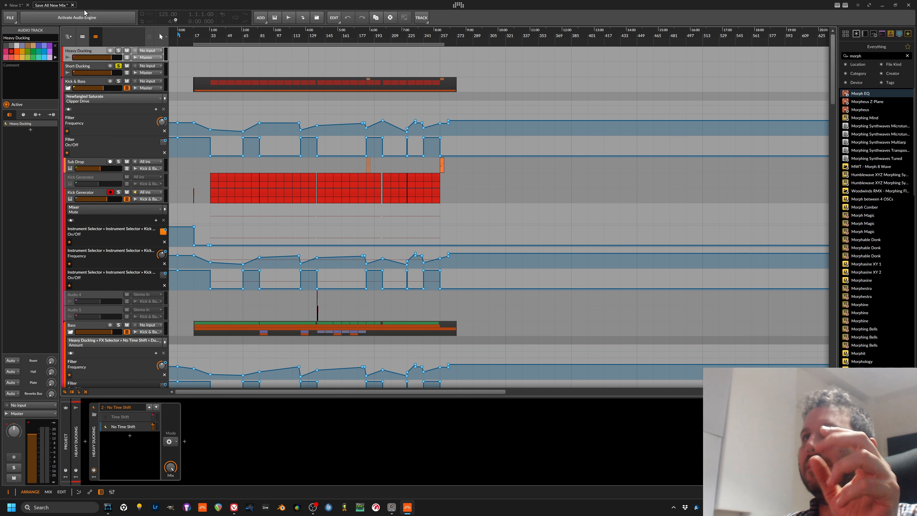
click(96, 19)
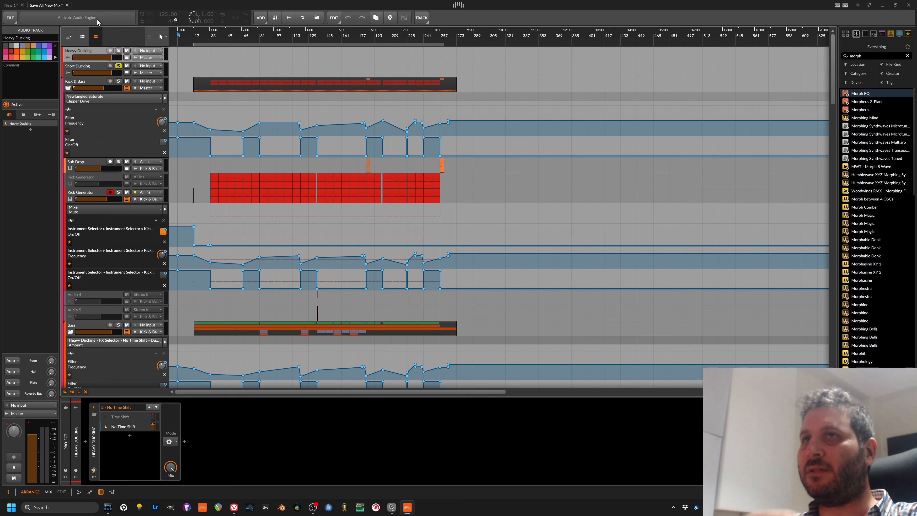
click(118, 50)
click(280, 35)
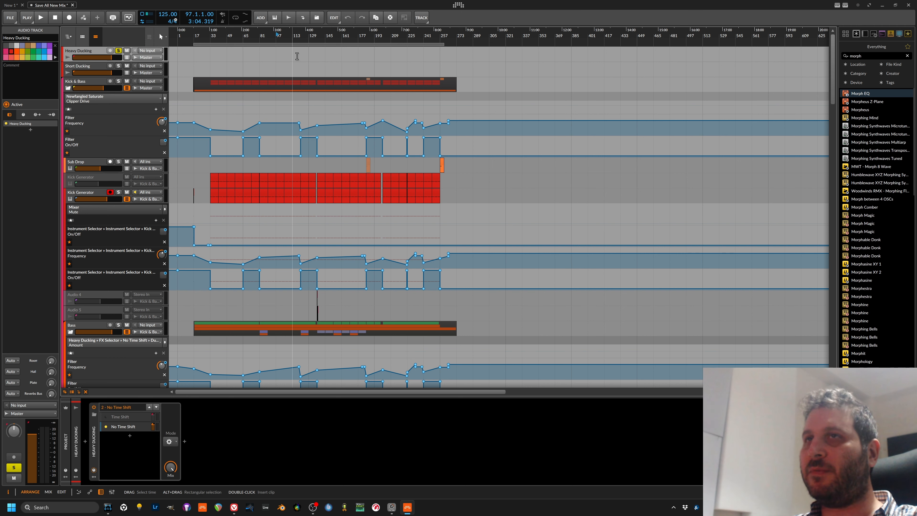
Return to the New 1 project and review the Kick & Bass group's child tracks and the Bass track's FX Selector.
click(11, 5)
click(88, 86)
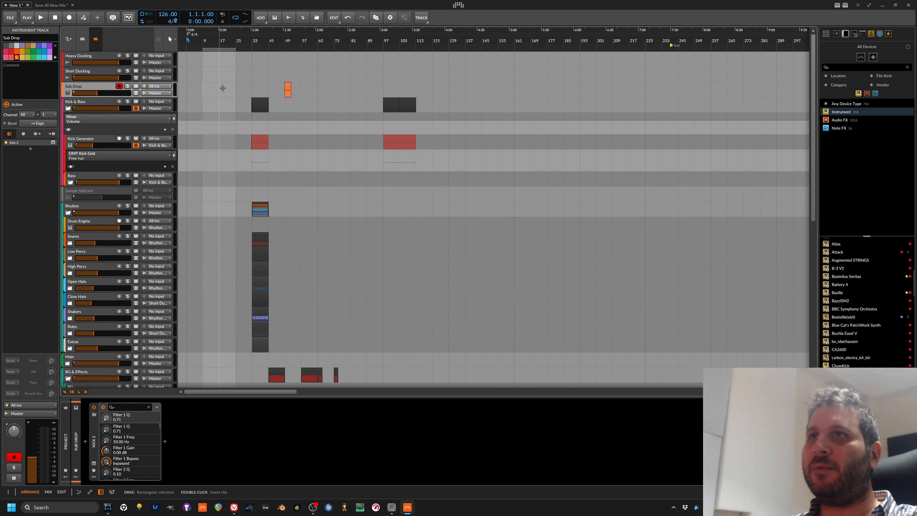
click(67, 107)
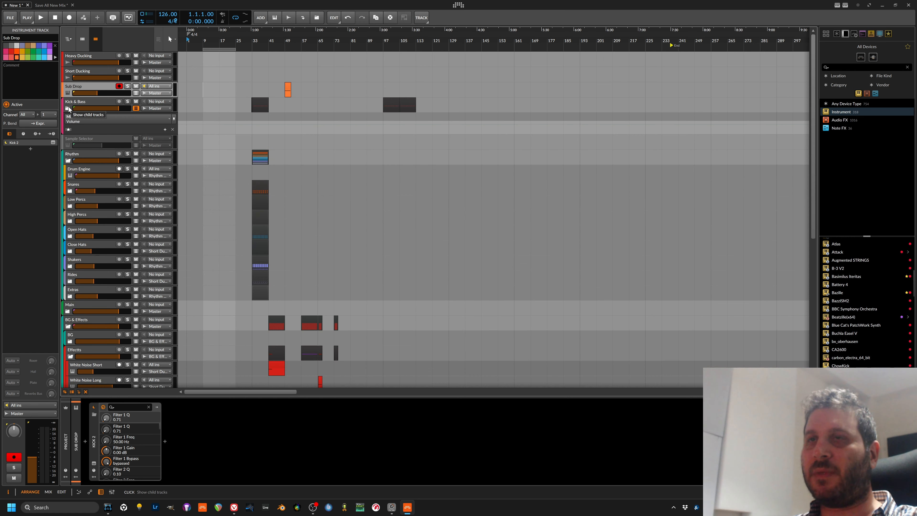
click(68, 108)
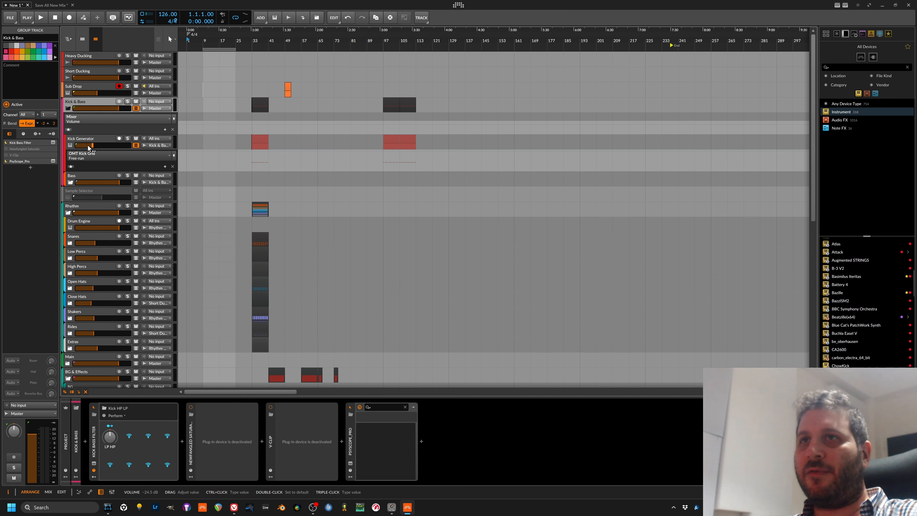
click(87, 173)
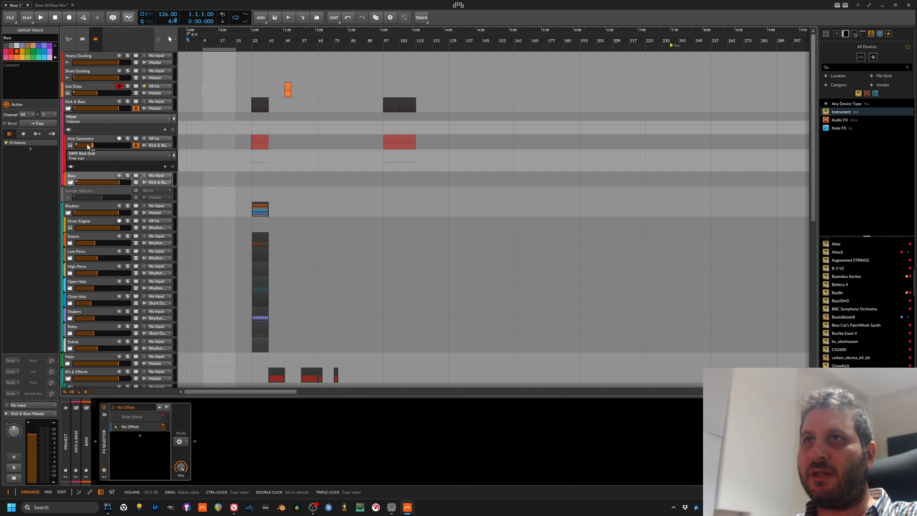
click(326, 464)
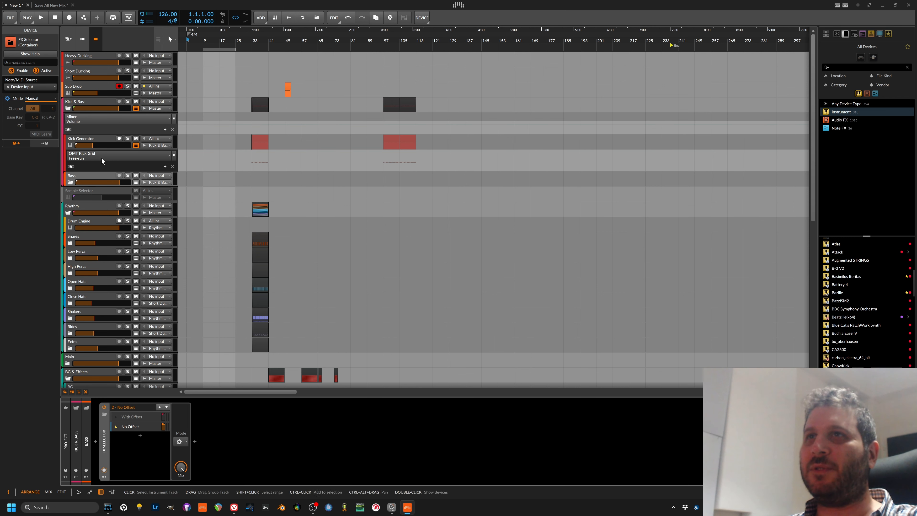
Inspect the Sub Drop track's sound in its Kick 2 plug-in window, and close the window.
click(101, 87)
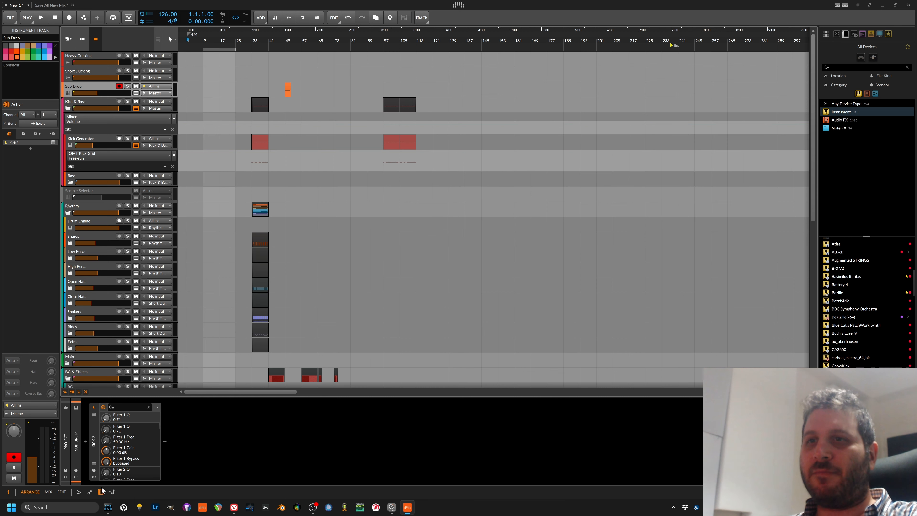
click(94, 463)
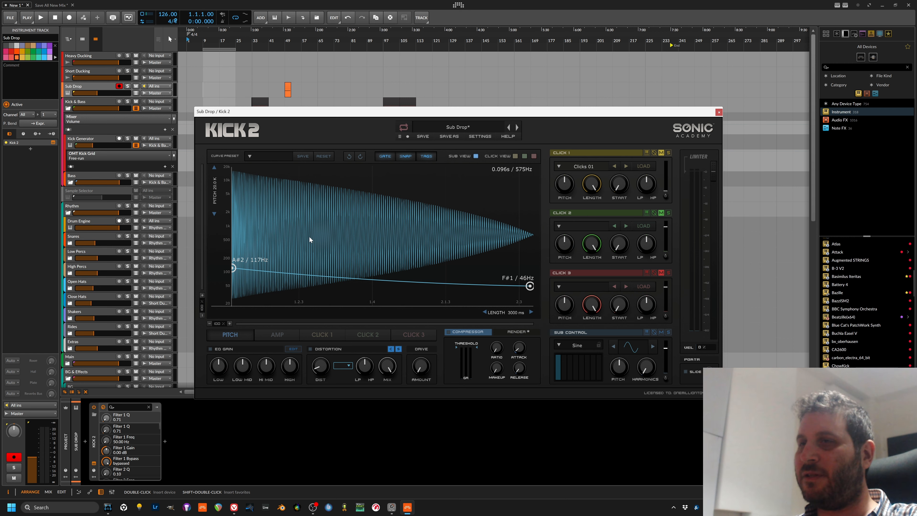
drag(393, 112, 420, 117)
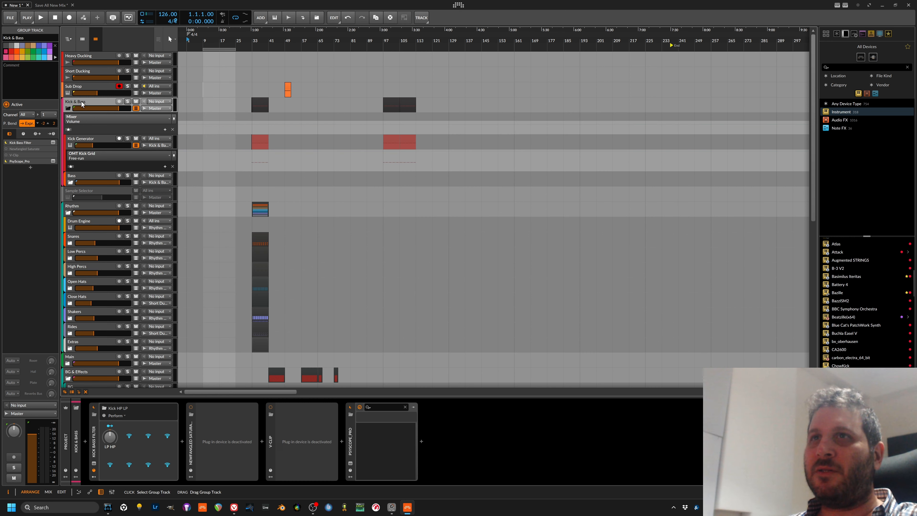
click(745, 116)
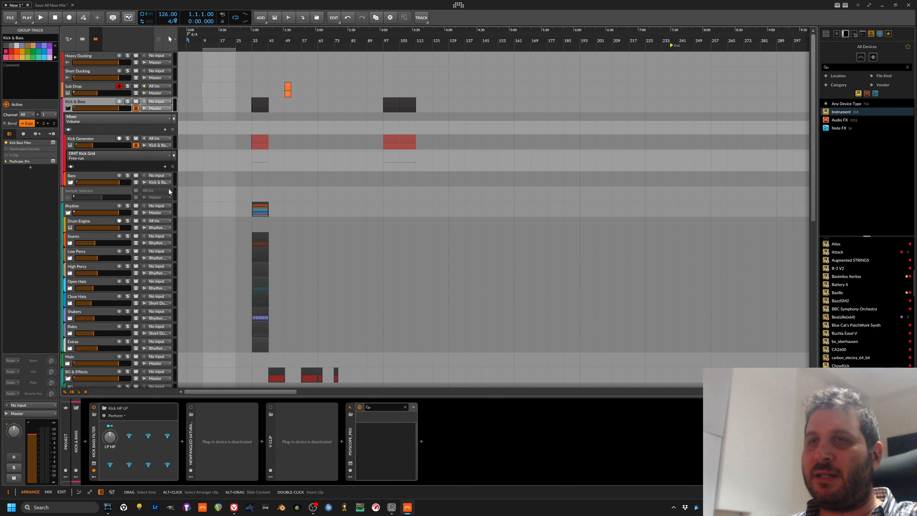
Review the Kick Generator track's device chain, from the OMT Kick Grid through to the Kick Sidechain container.
click(119, 138)
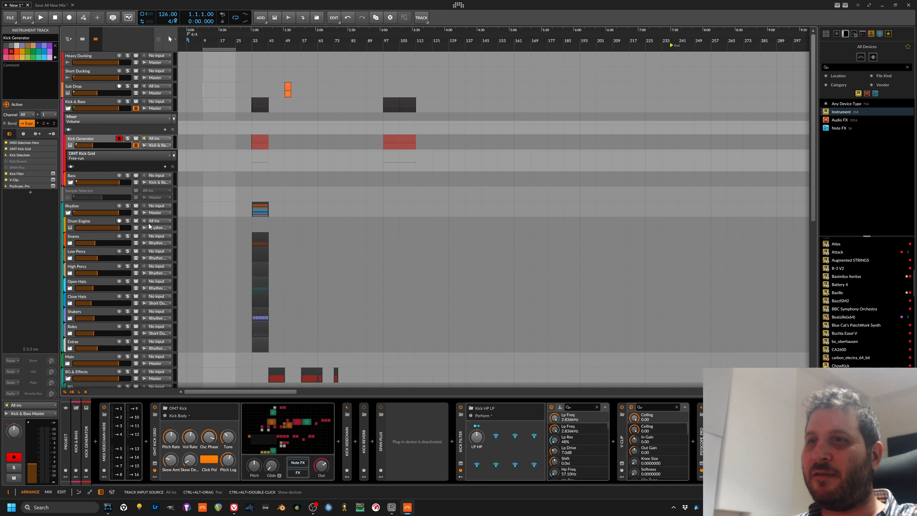
drag(226, 482, 280, 487)
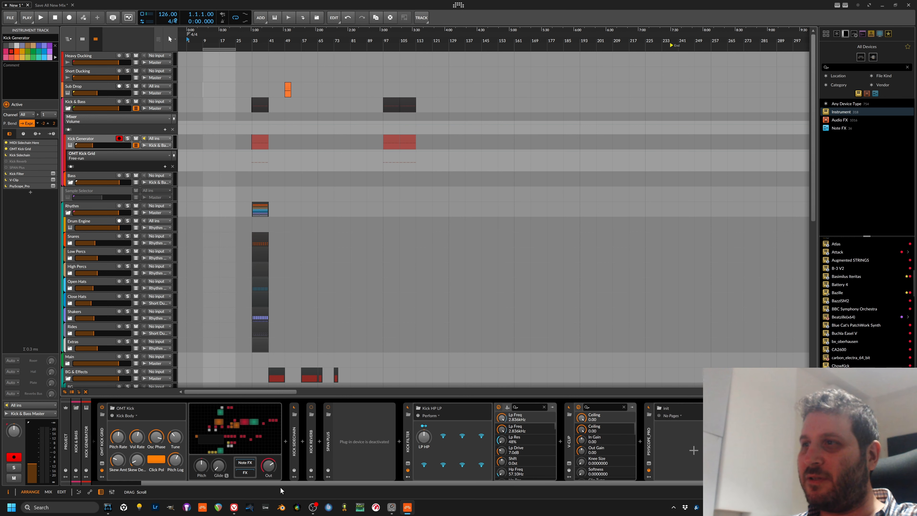
drag(351, 485, 209, 476)
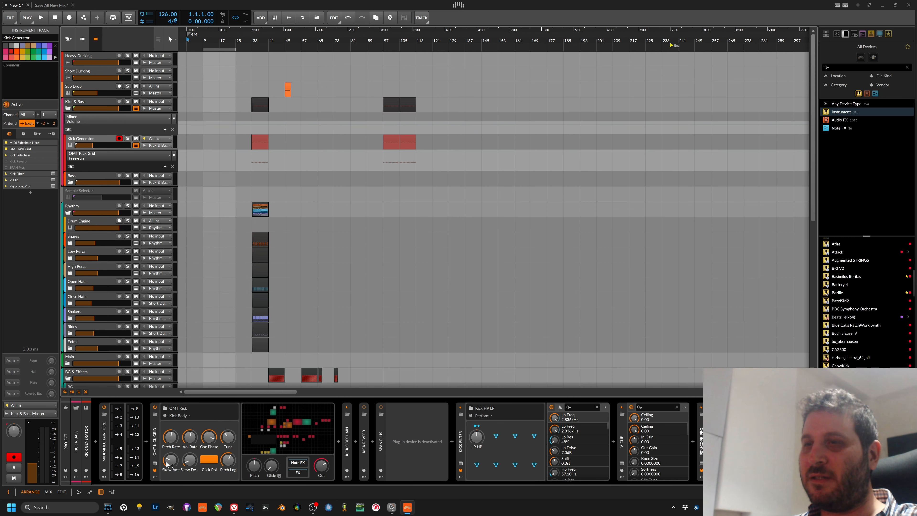
click(278, 435)
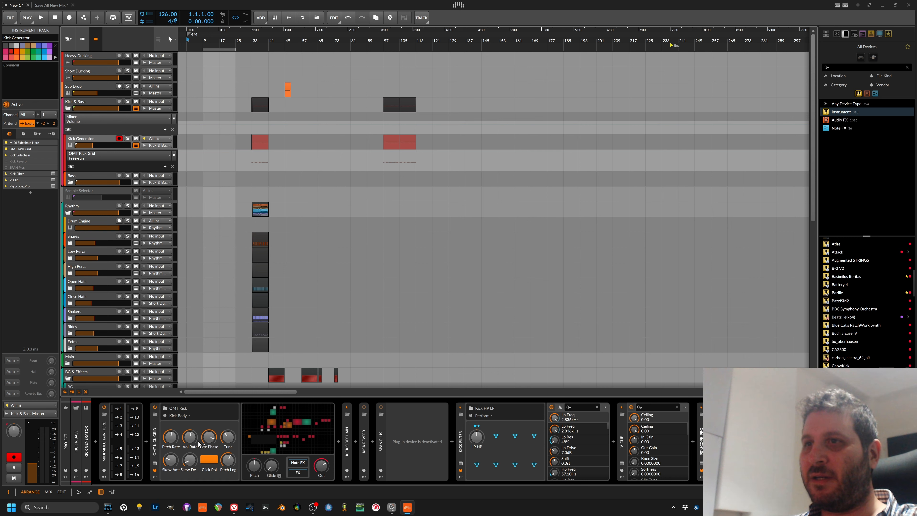
double_click(349, 435)
double_click(348, 430)
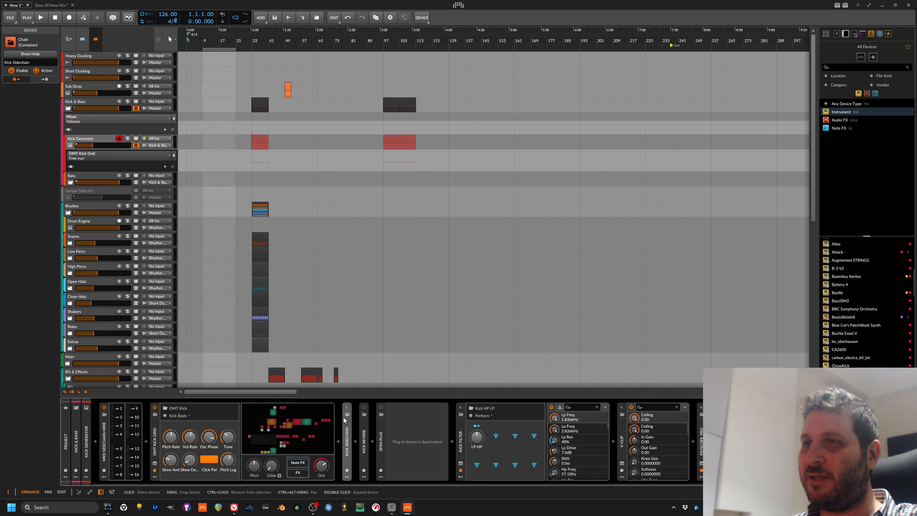
Check the sidechain source of the Laser device in Short Ducking's No Offset layer against the Kick Generator's available outputs.
click(86, 70)
click(211, 407)
click(243, 420)
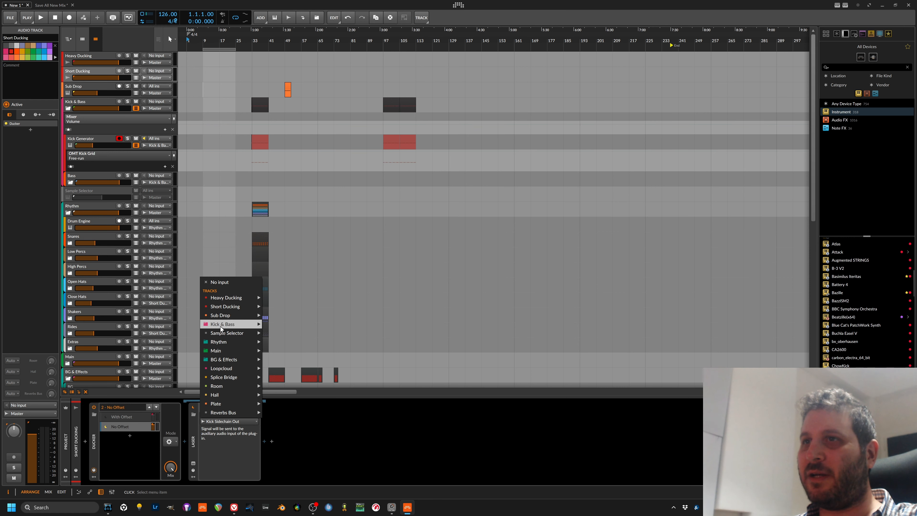
mouse_move(220, 324)
mouse_move(290, 325)
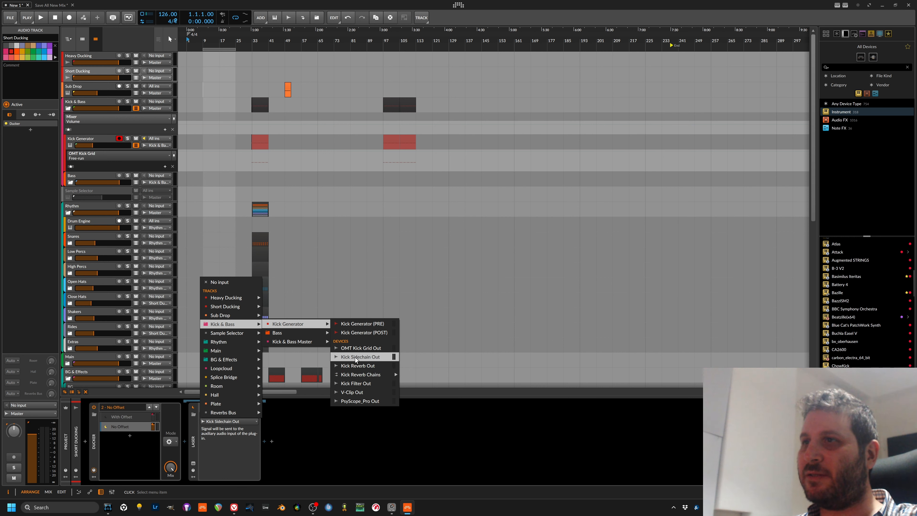
click(346, 483)
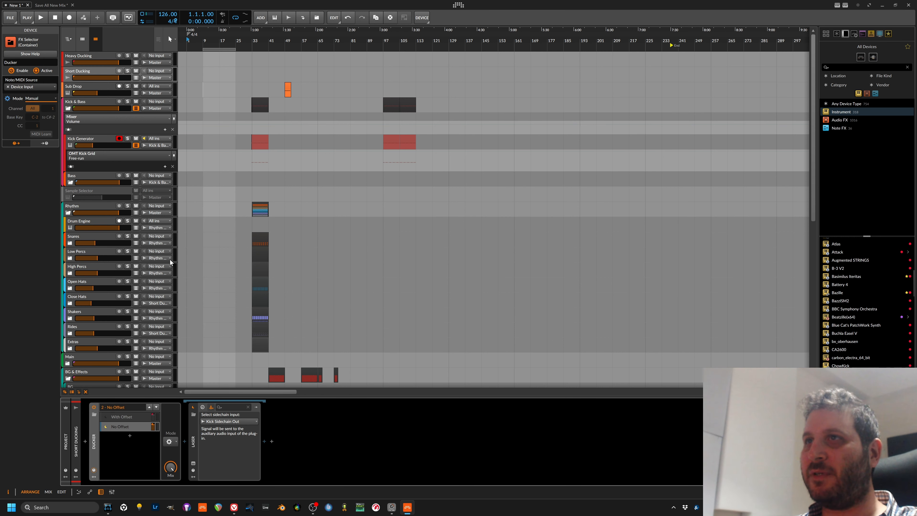
Expand the Kick Reverb device on the Kick Generator track and activate its Reverb and Clean layers.
click(89, 138)
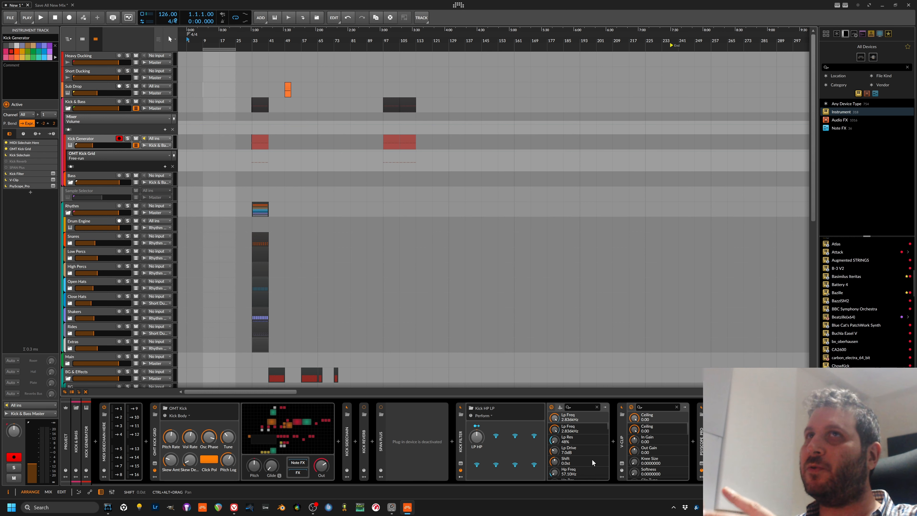
double_click(365, 418)
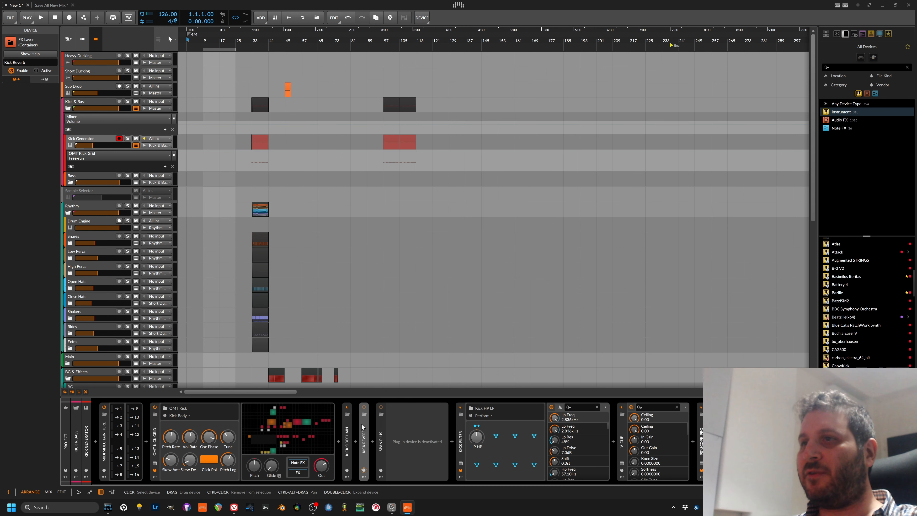
click(389, 416)
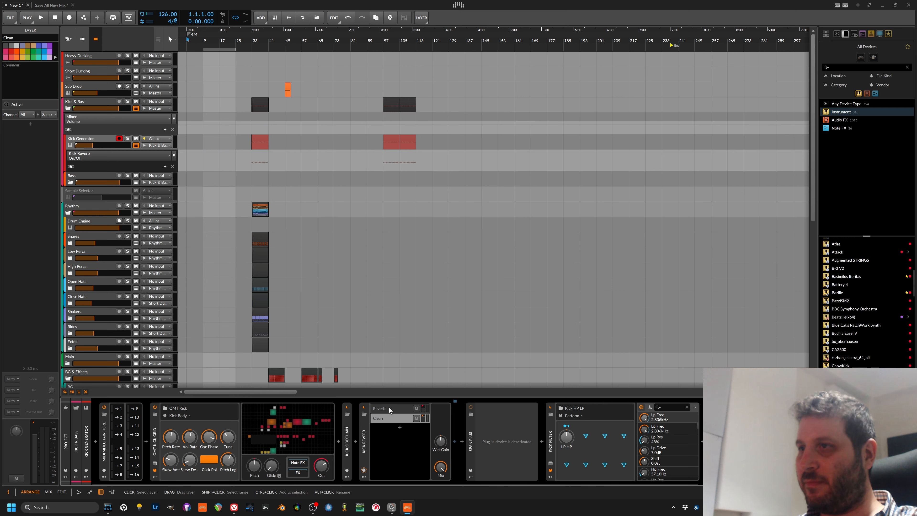
click(388, 409)
key(alt+a)
click(378, 418)
key(alt+a)
click(387, 409)
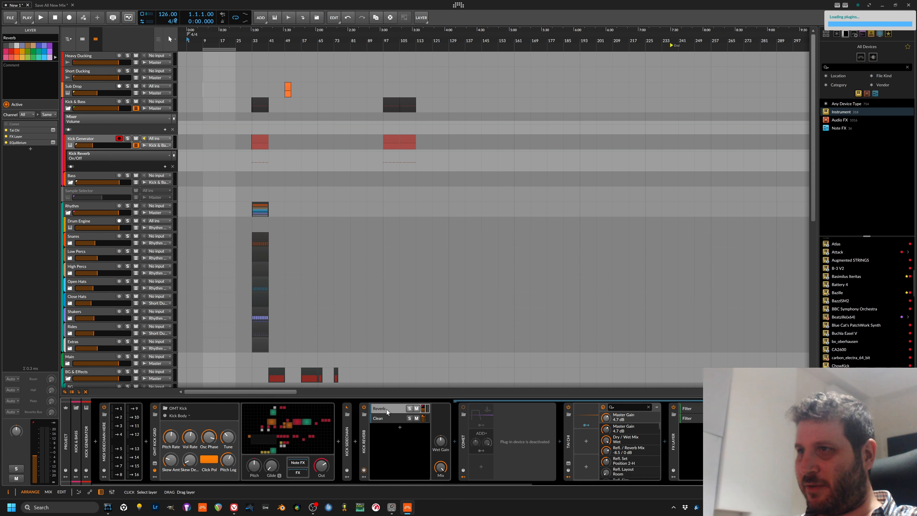
Look through the Kick Reverb layers and the Kick Filter device further along the Kick Generator chain.
click(386, 418)
click(388, 409)
drag(456, 481, 529, 484)
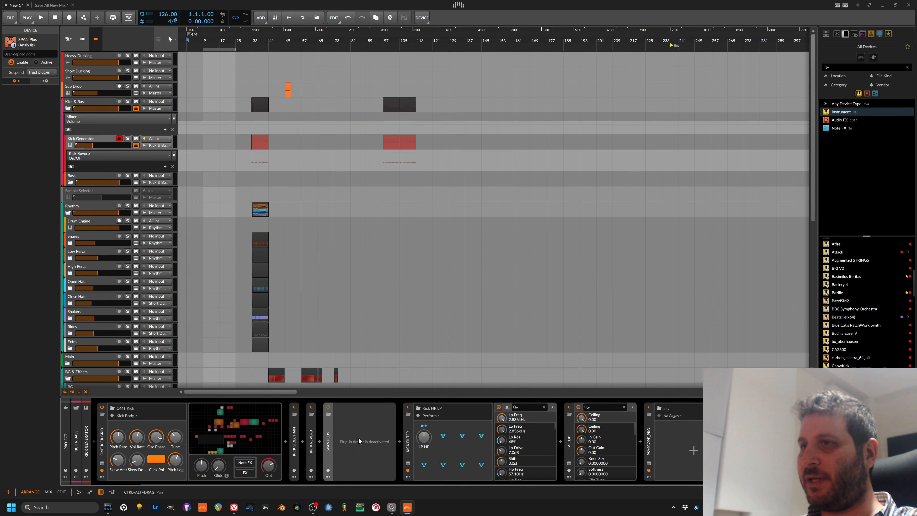
click(313, 439)
click(407, 442)
click(311, 440)
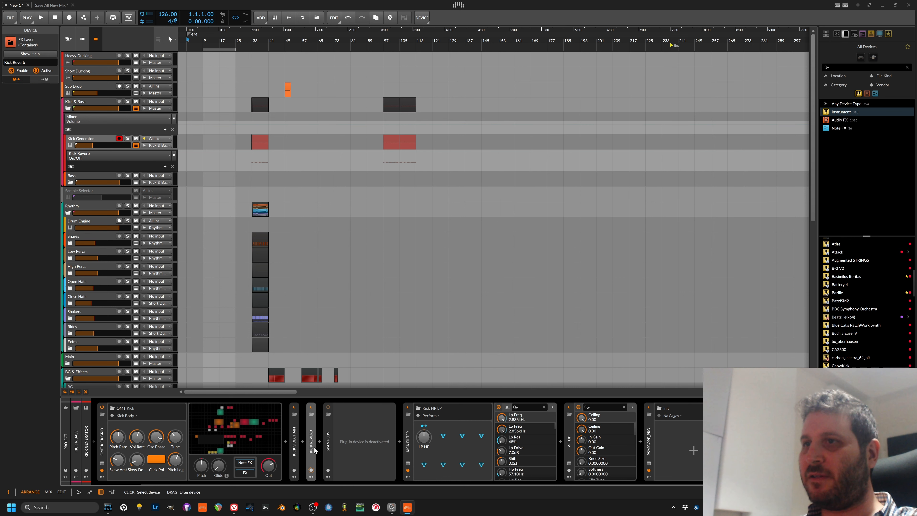
Temporarily unmute the Kick Generator clip at bar 97 and play it while sweeping the Kick Filter's LP HP control.
click(391, 141)
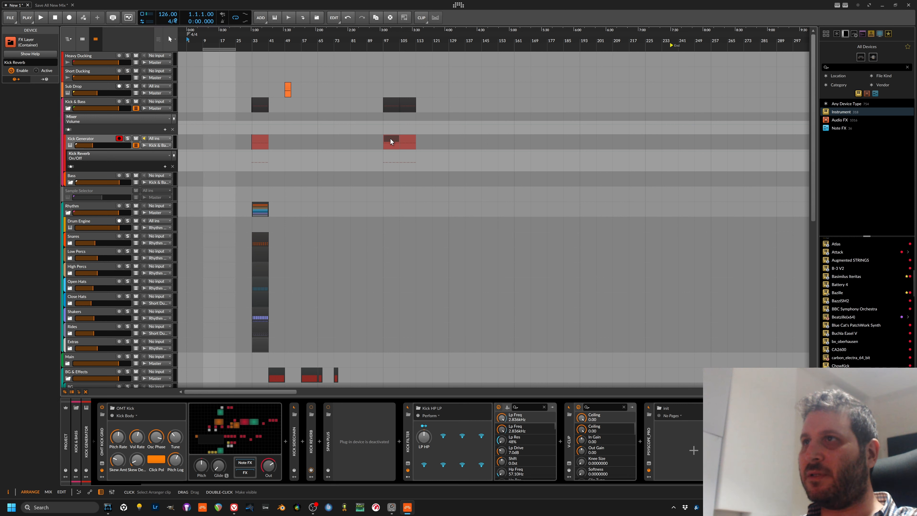
key(alt+m)
double_click(384, 40)
drag(423, 437, 424, 429)
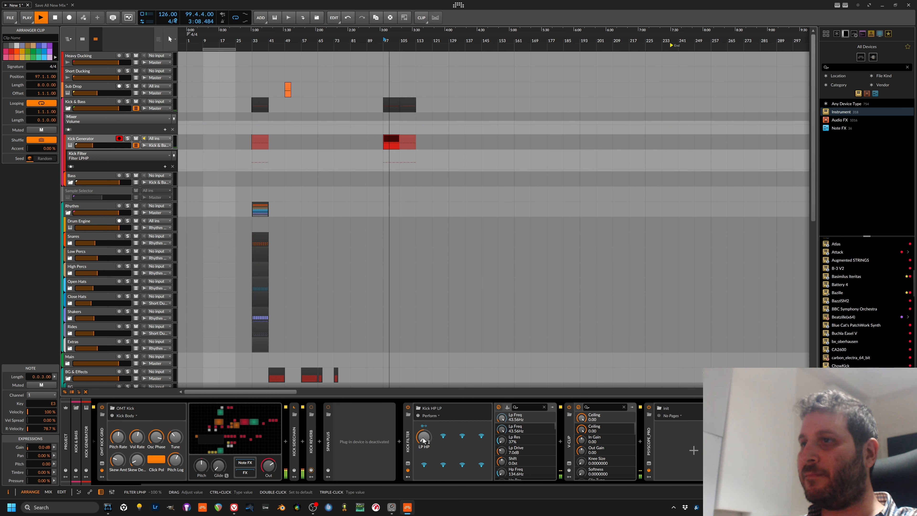
click(407, 427)
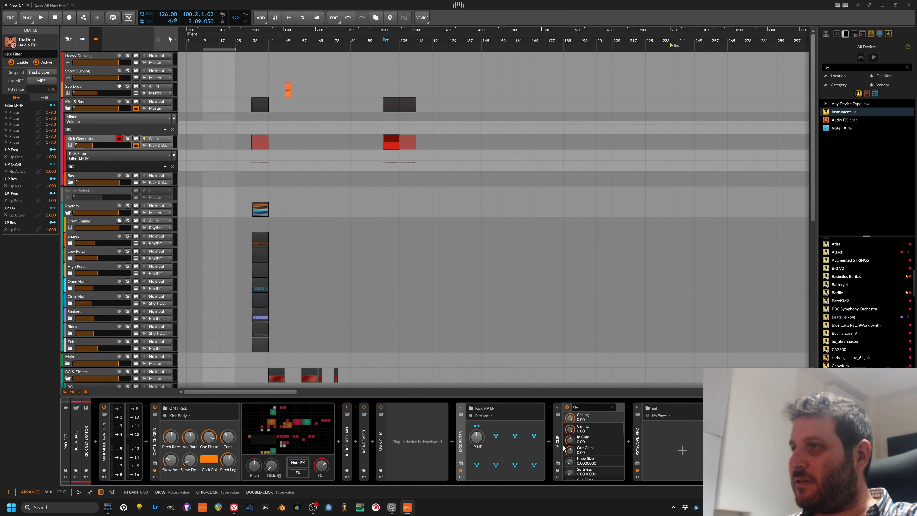
click(90, 177)
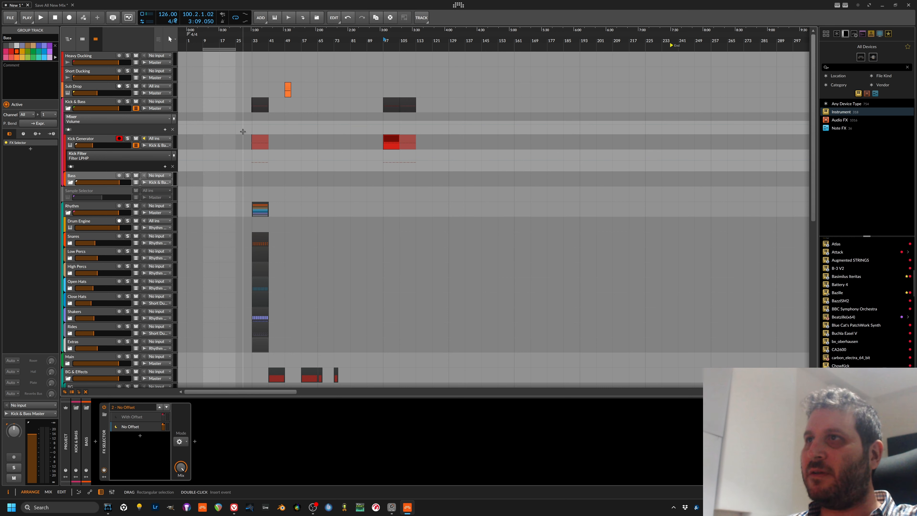
click(386, 141)
Inspect the Laser plug-in in the Bass track's No Offset layer and compare it with the With Offset layer.
click(95, 176)
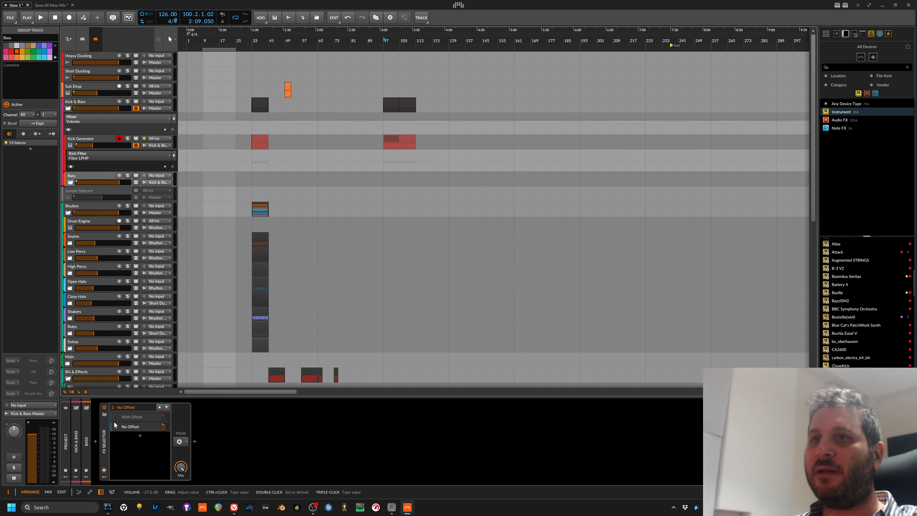
click(139, 428)
click(204, 464)
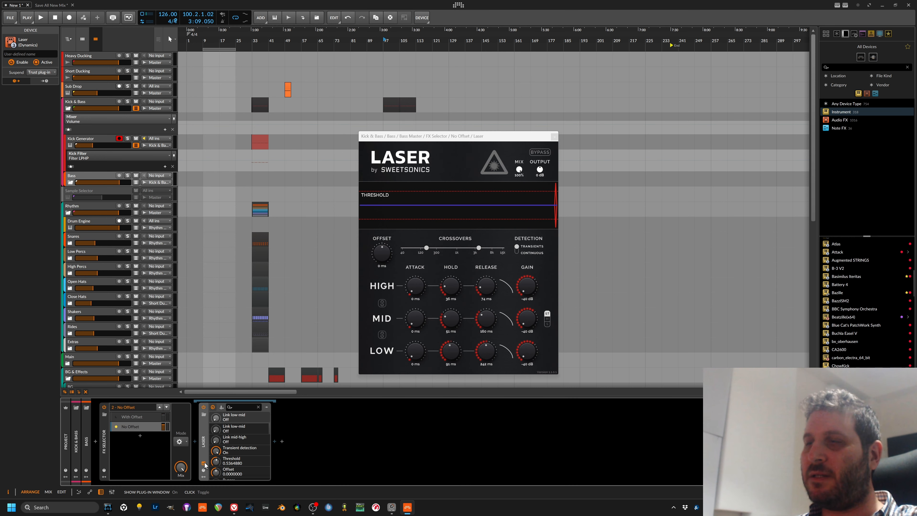
click(203, 464)
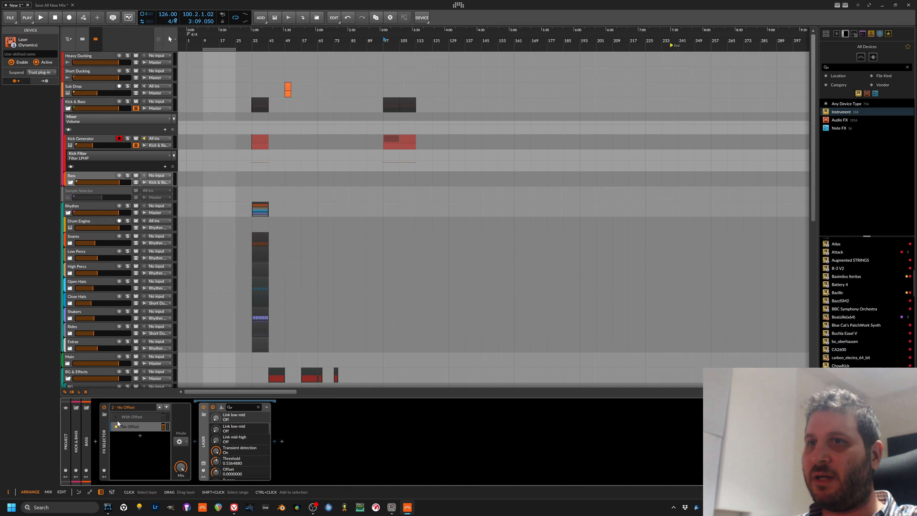
click(133, 417)
click(129, 426)
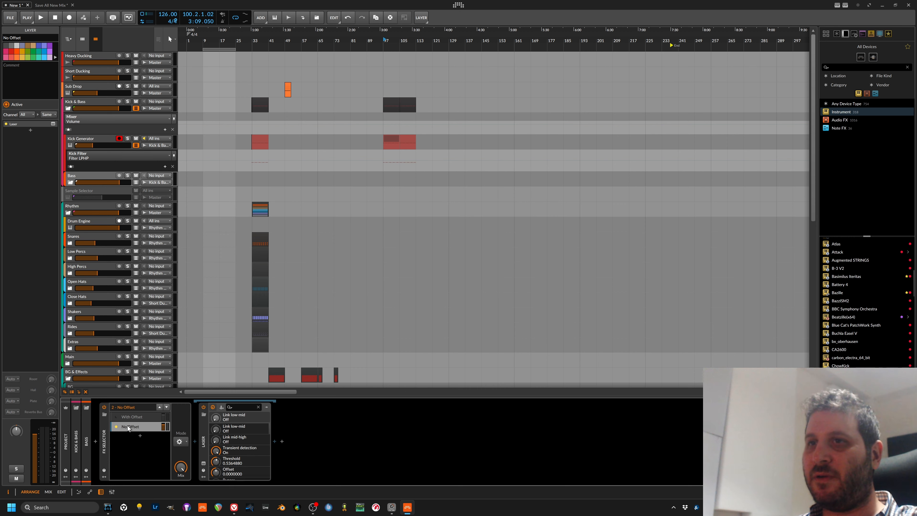
Switch to the Save All New Mix project and briefly play the soloed DUNE 3 bass track from bar 33.
key(ctrl+Tab)
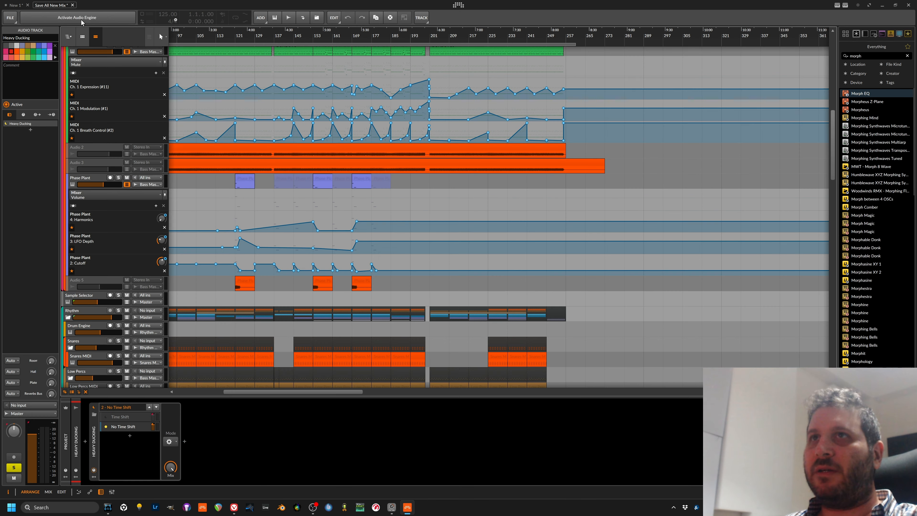
key(s)
key(space)
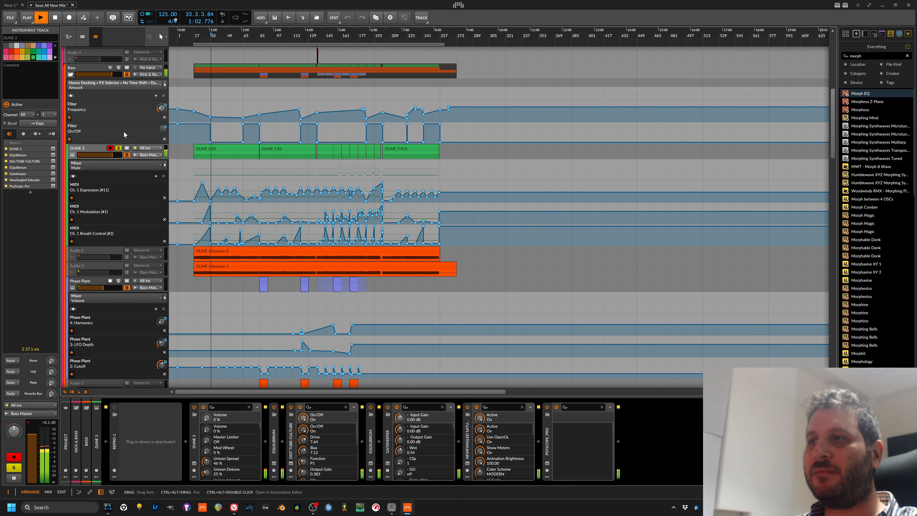
key(space)
Inspect the Duck plug-in with its trigger settings and the Laser plug-in in the Bass track's No Time Shift layer.
click(84, 68)
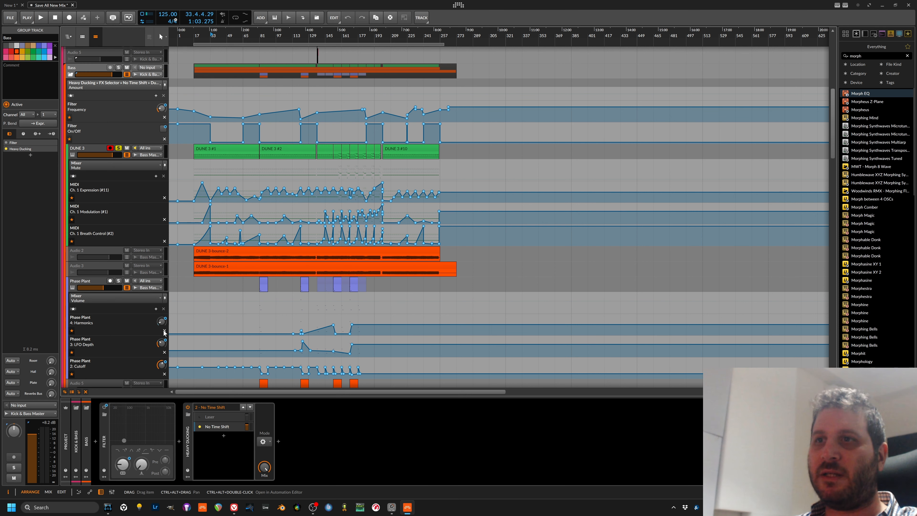
click(217, 426)
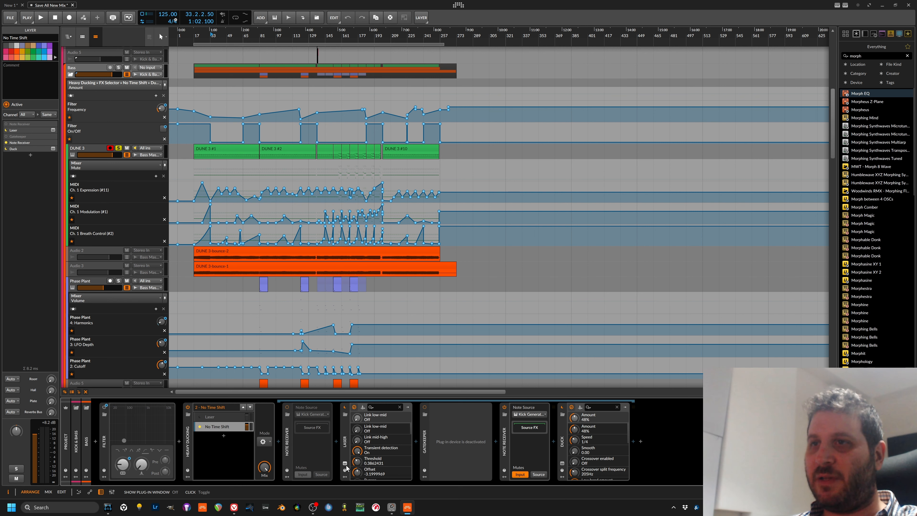
click(563, 463)
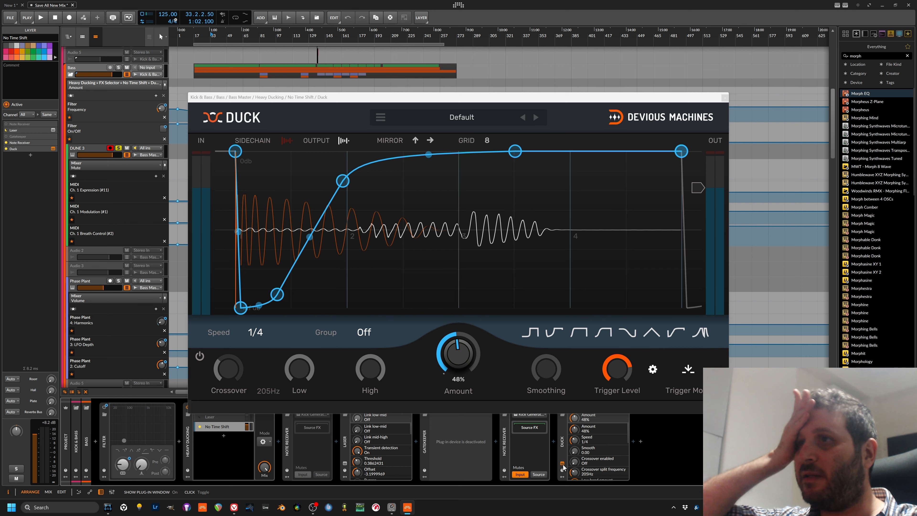
click(653, 369)
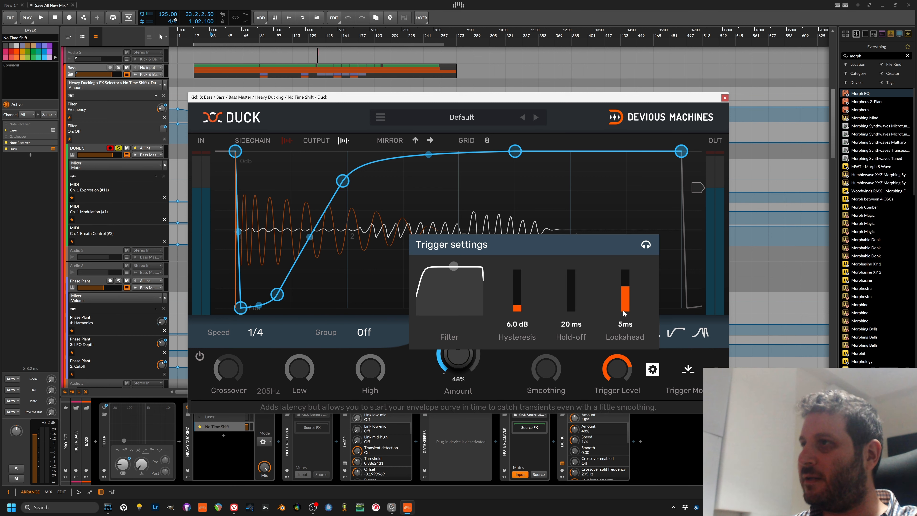
click(725, 99)
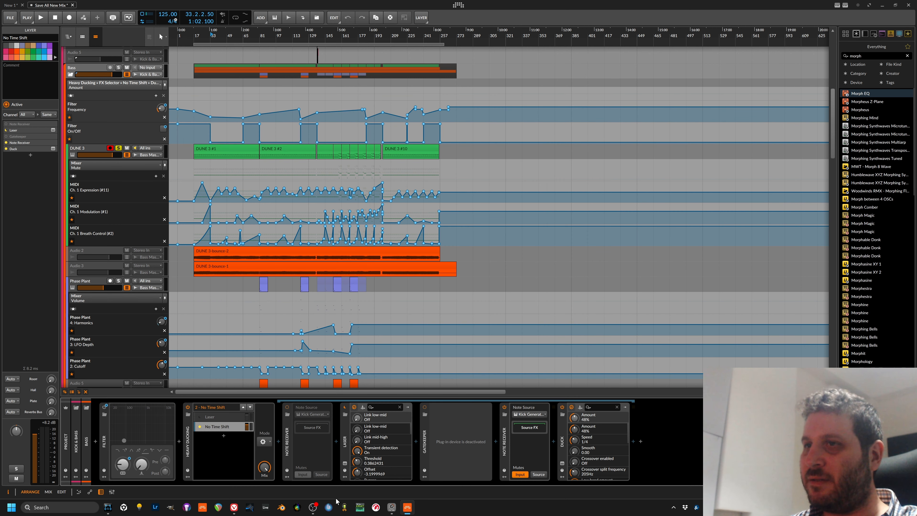
click(345, 463)
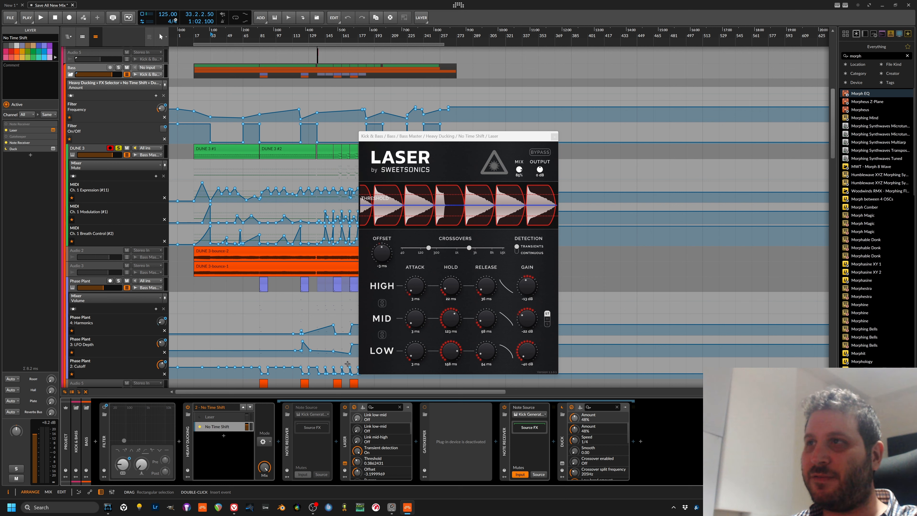
click(344, 462)
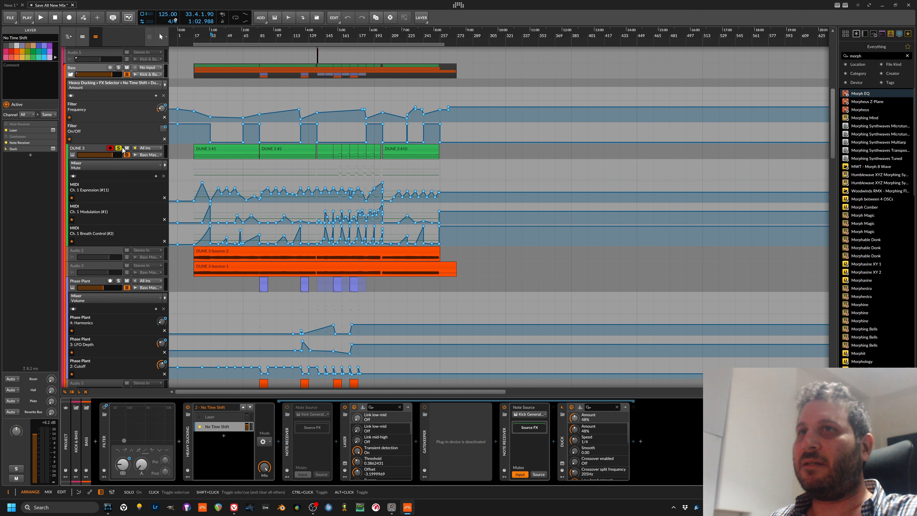
Unsolo the DUNE 3 track and briefly play the mix from bar 33.
scroll(114, 151, up, 1)
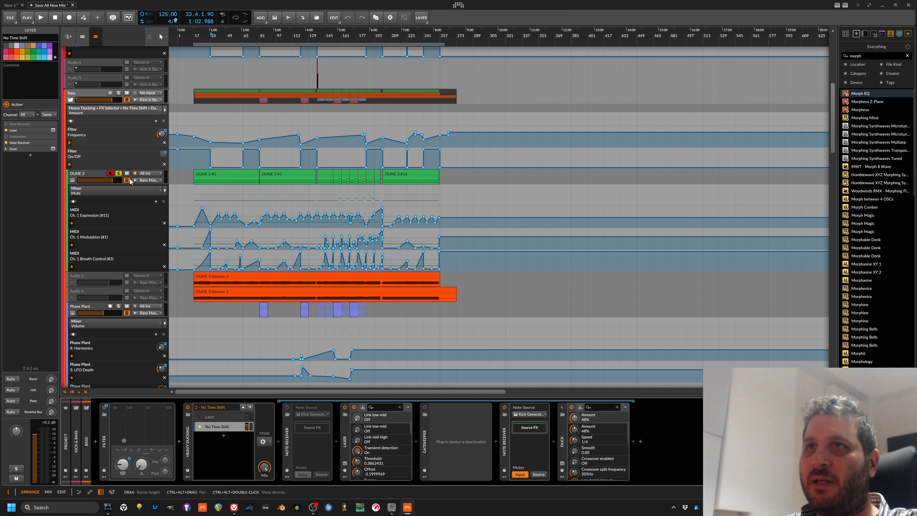
click(183, 178)
key(space)
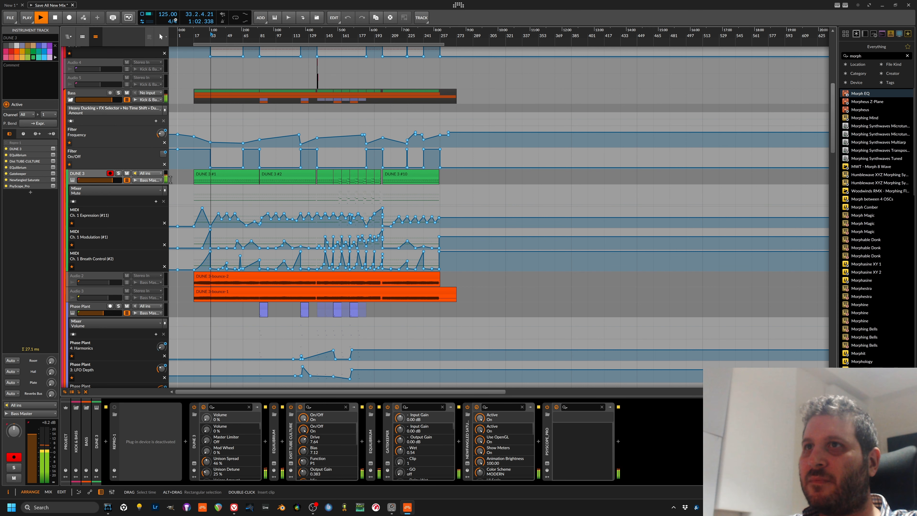
key(space)
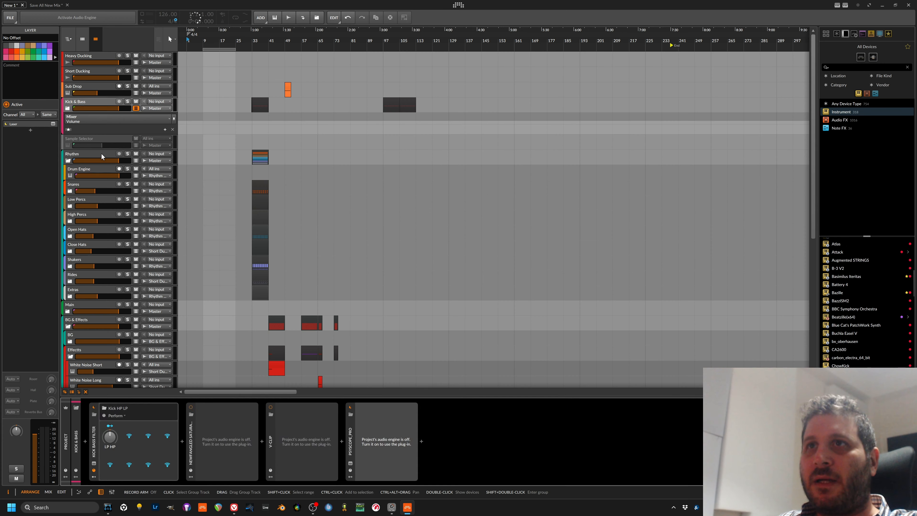
Return to the New 1 project with its audio engine active and select the Rhythm group.
click(102, 156)
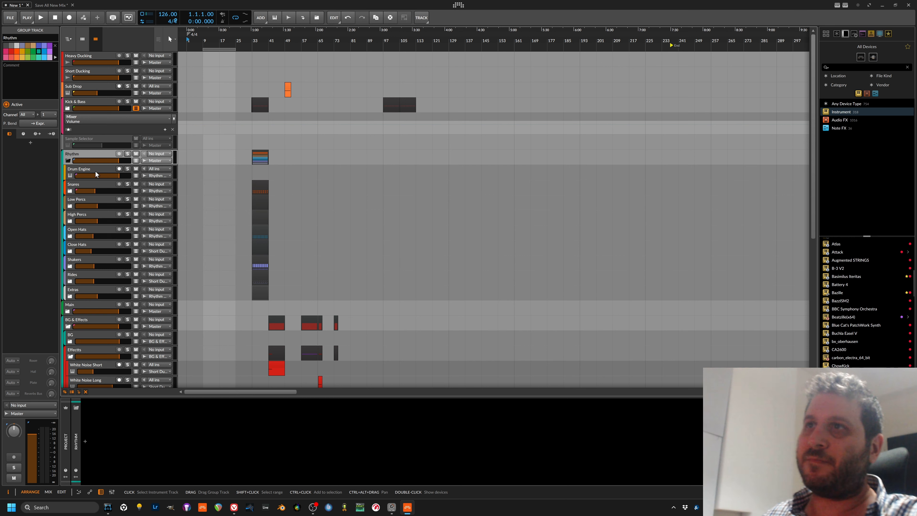
Open the TAL-Drum plug-in window of the Drum Engine track in the Rhythm group.
click(220, 170)
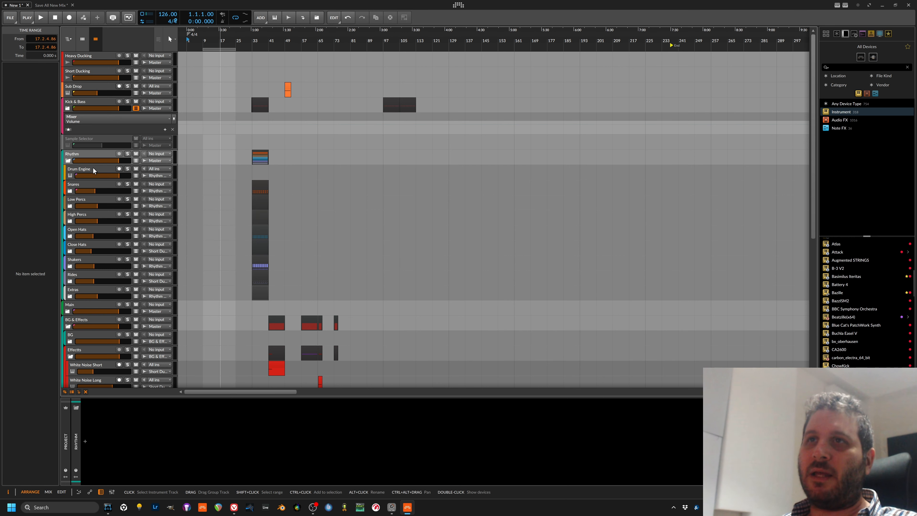
scroll(226, 178, down, 3)
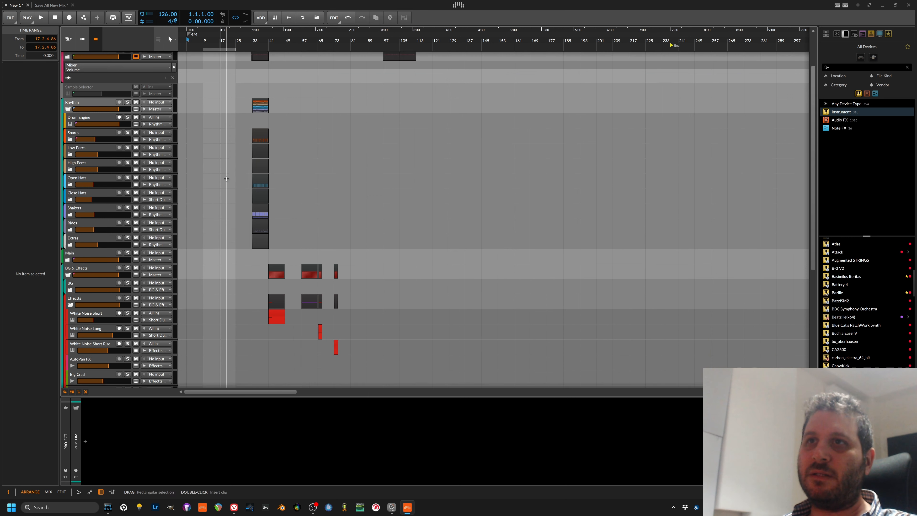
scroll(226, 178, up, 2)
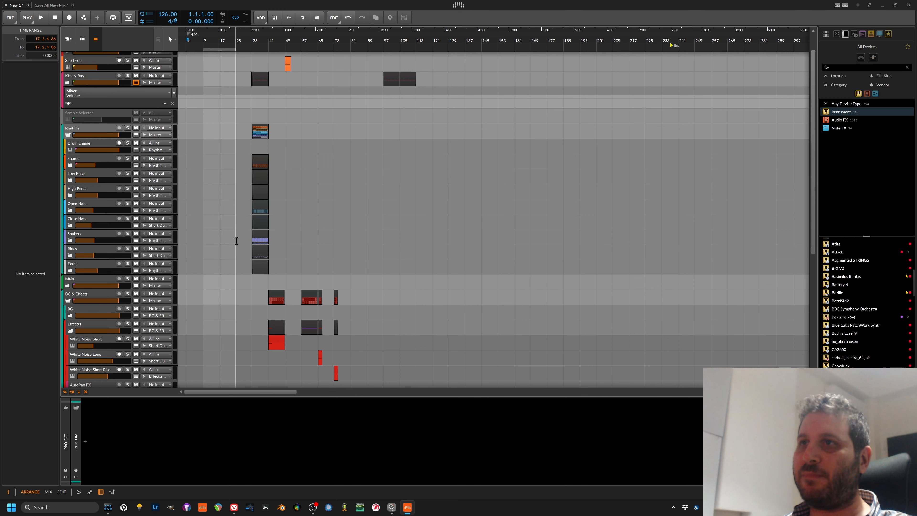
click(206, 147)
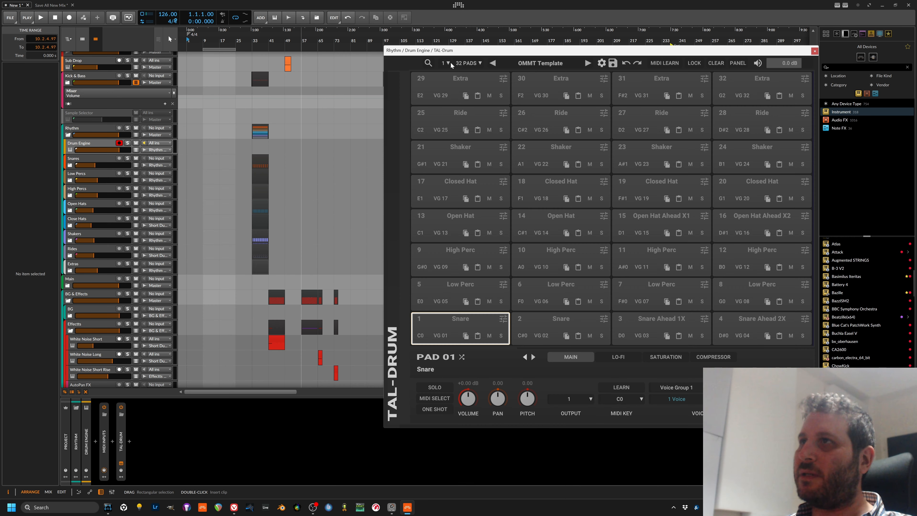
Expand the TAL-Drum device's output chains on the Drum Engine track and look through them from Snares to Extras.
click(225, 165)
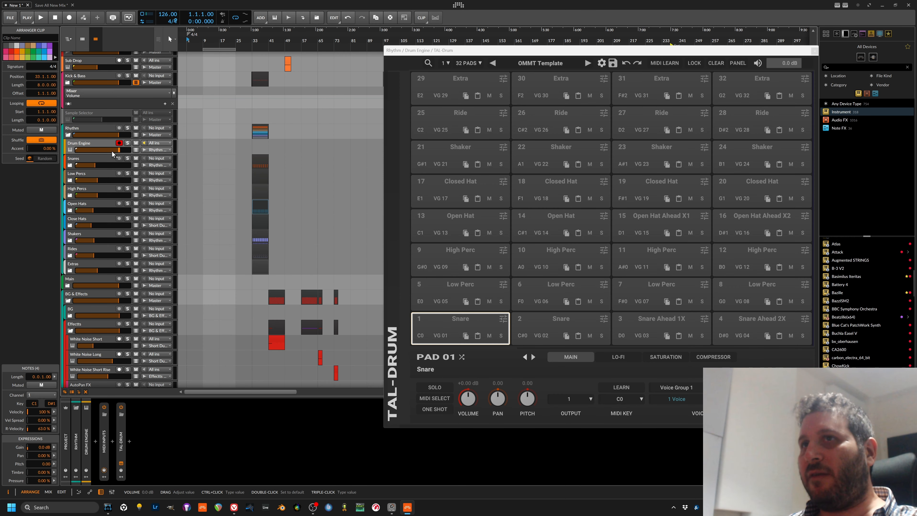
click(122, 447)
double_click(123, 447)
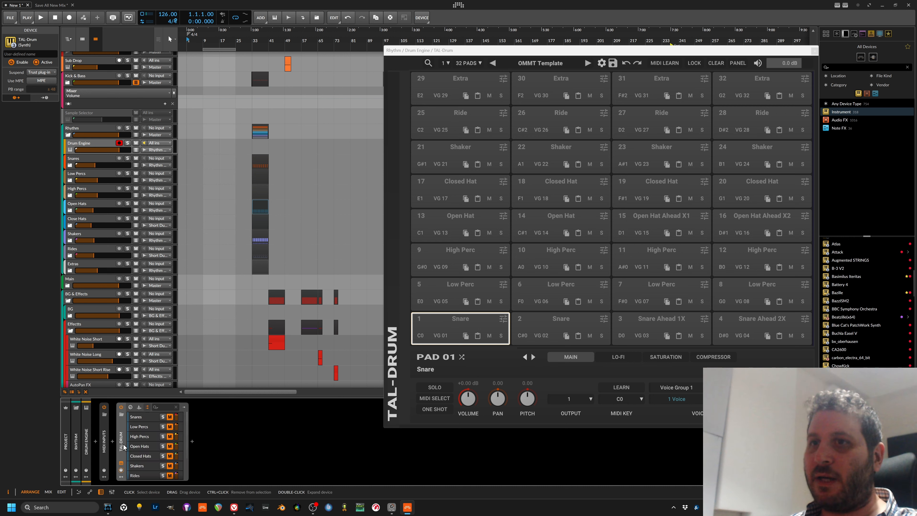
scroll(151, 448, down, 2)
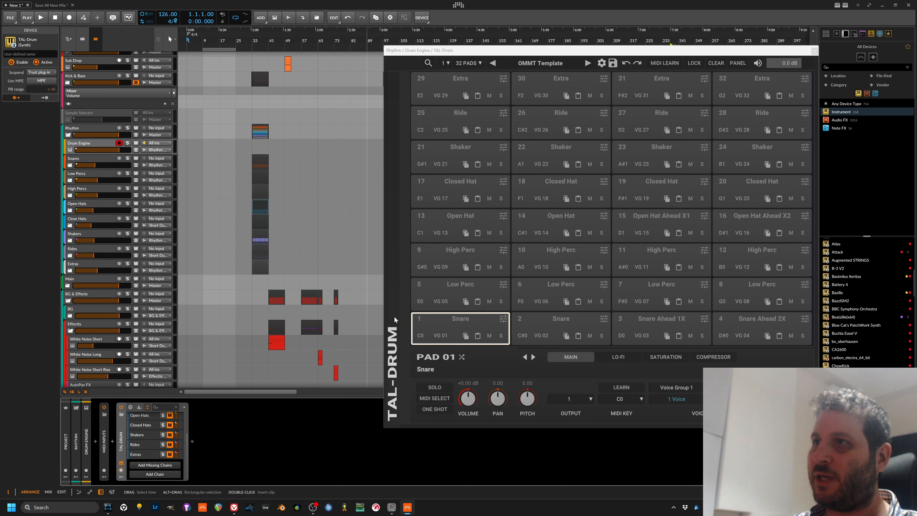
Check the output assignments of the Snare, Snare Ahead, Low Perc and High Perc pads in TAL-Drum.
click(566, 400)
click(566, 399)
click(545, 317)
click(758, 325)
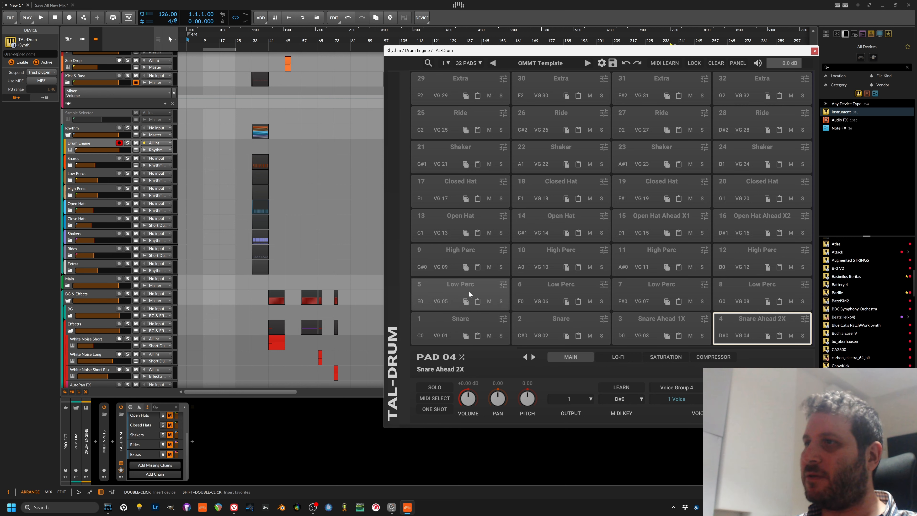
click(459, 293)
click(456, 252)
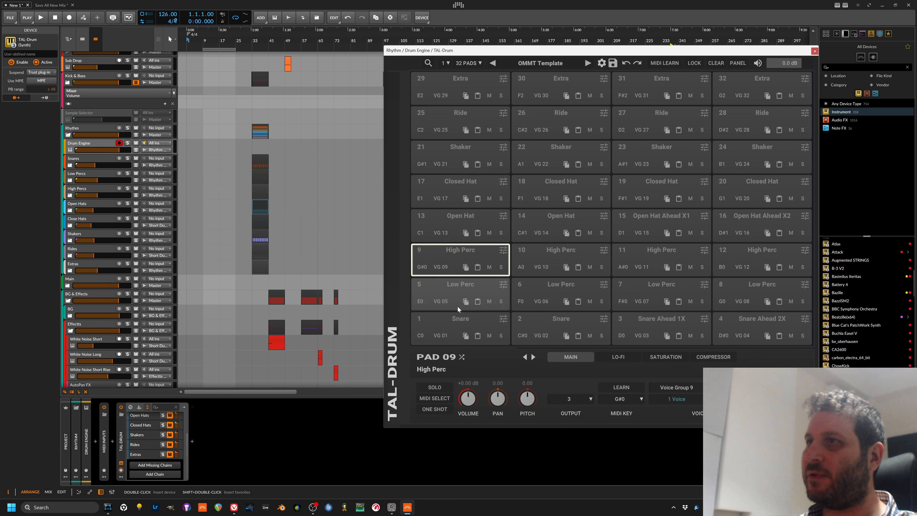
click(451, 322)
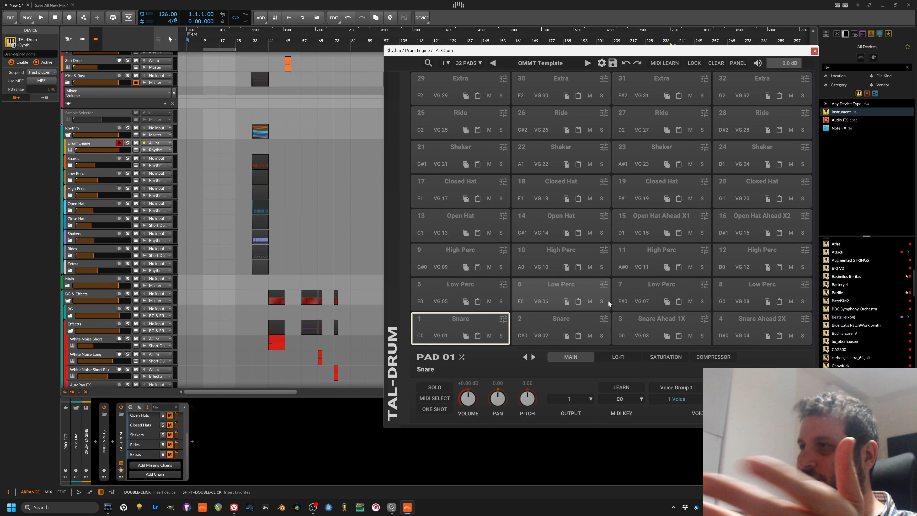
Unfold the Snares group and inspect its Audio Receiver together with the Snares MIDI track and its clip.
click(102, 163)
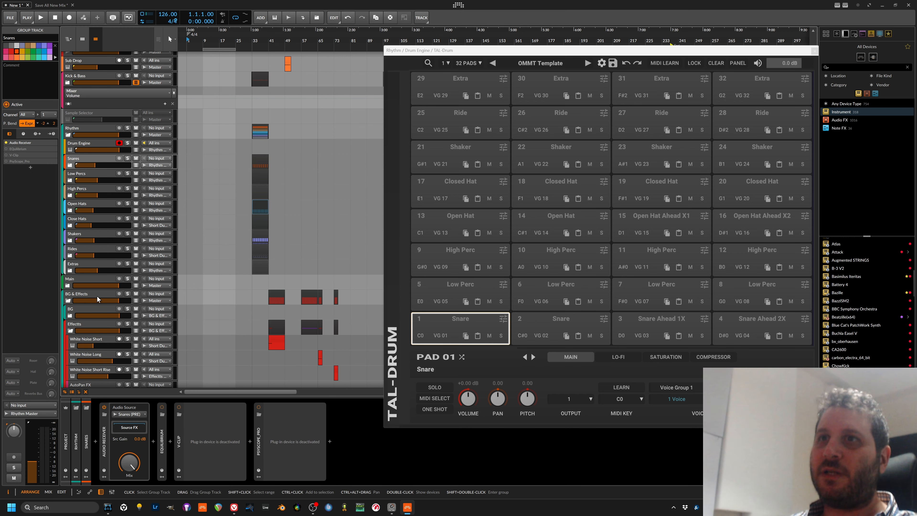
shift+click(102, 264)
click(260, 162)
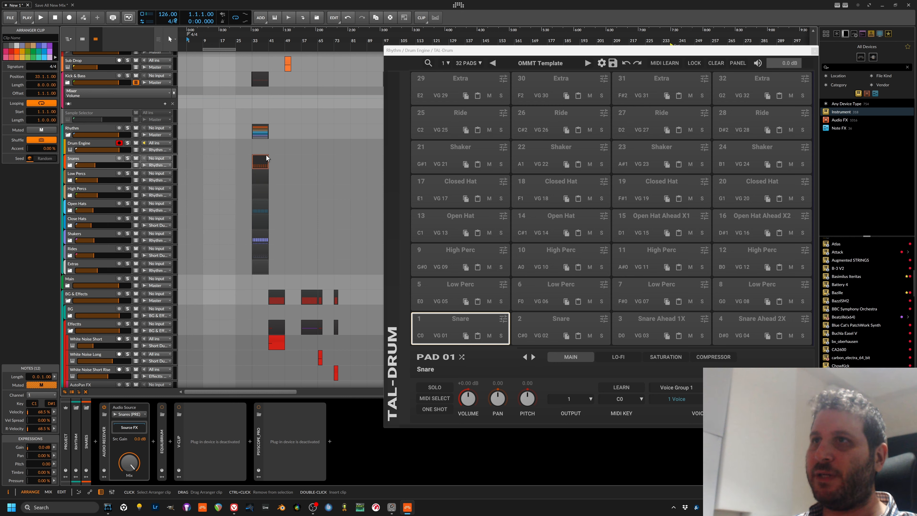
click(70, 165)
click(86, 174)
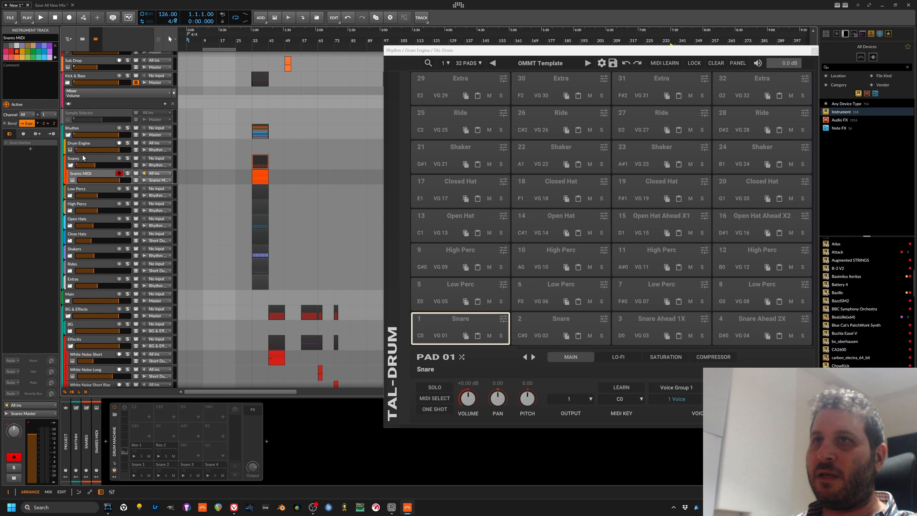
click(83, 163)
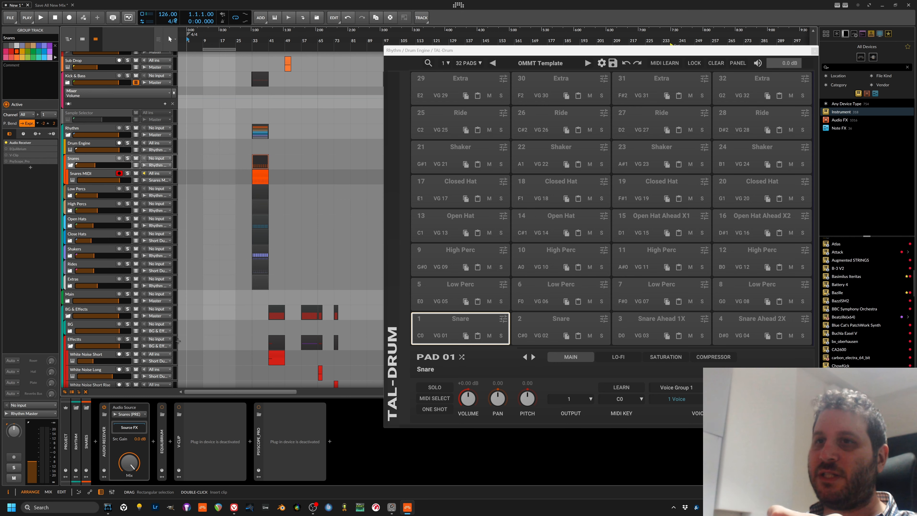
click(265, 176)
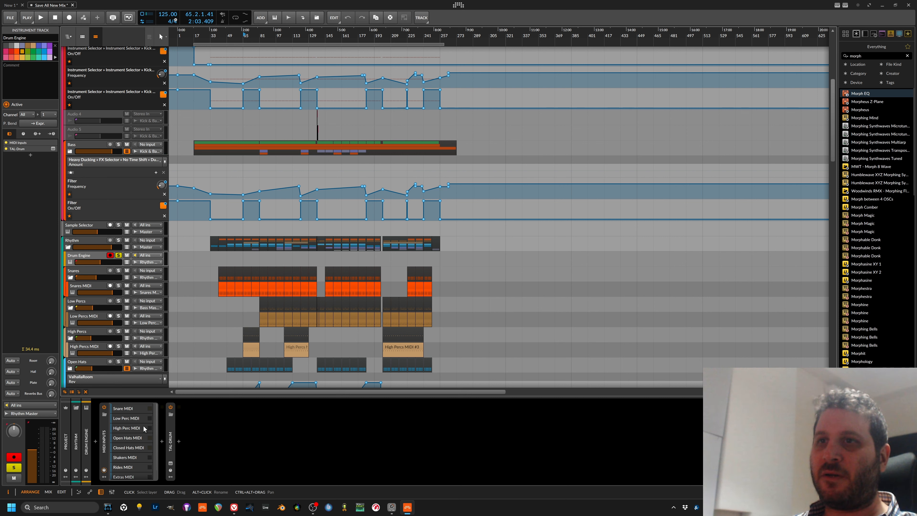
In the Save All New Mix project, inspect the Note Receiver and Note Transpose of the Drum Engine's Snare, Low Perc and High Perc MIDI layers.
double_click(105, 438)
double_click(105, 439)
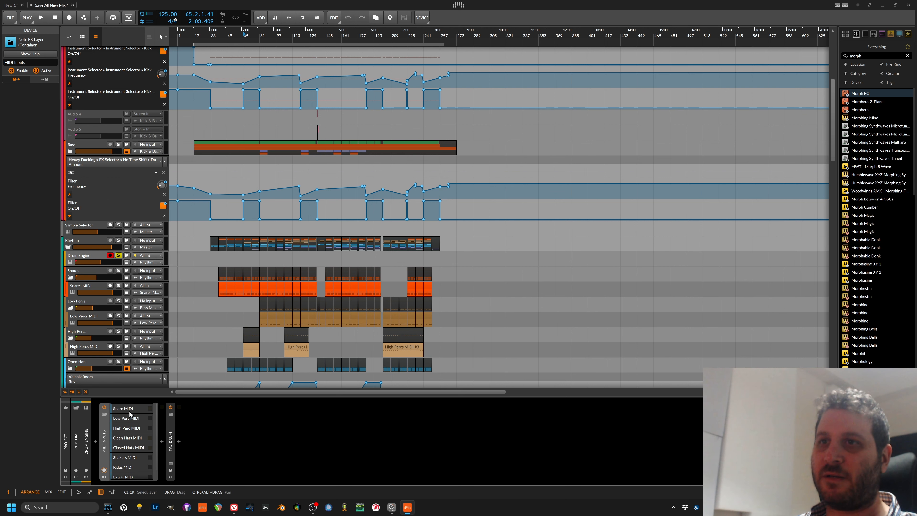
click(131, 409)
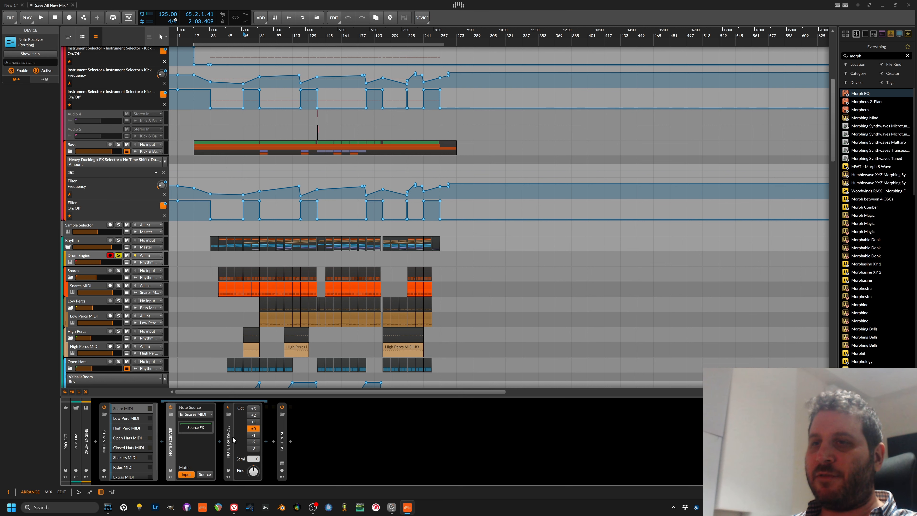
click(227, 441)
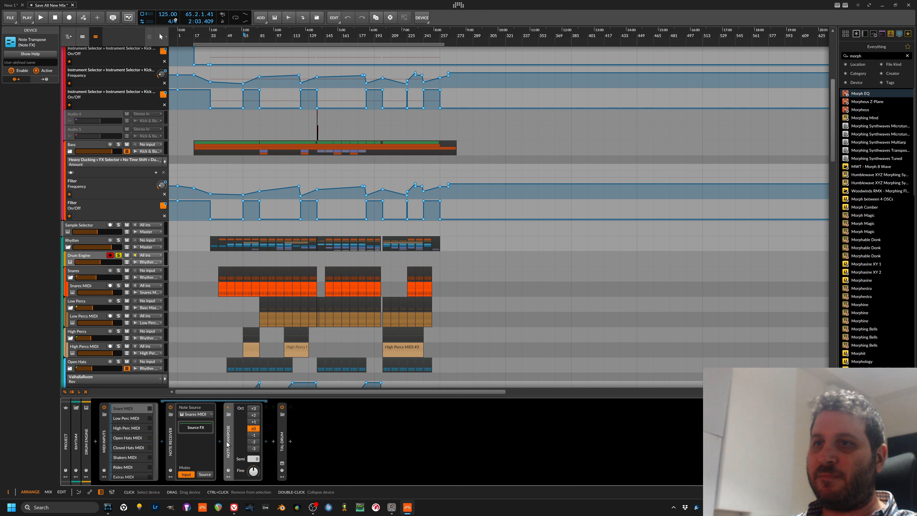
click(137, 418)
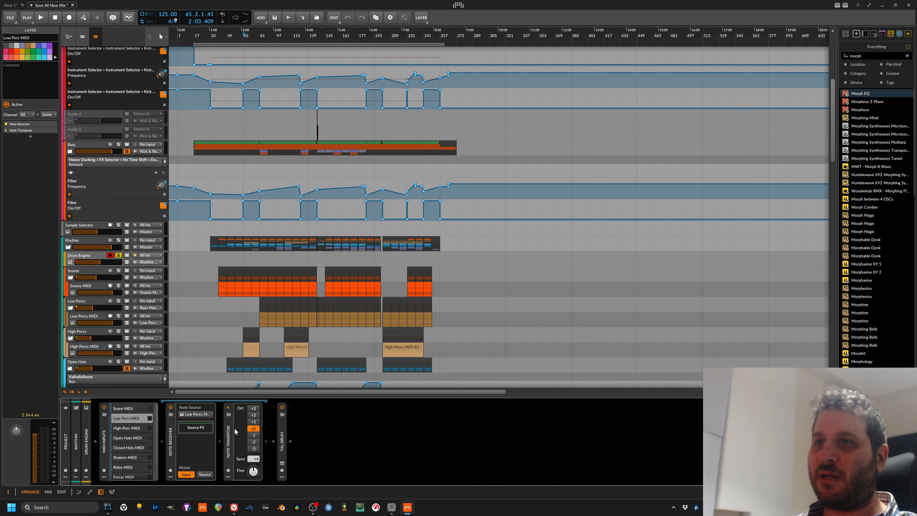
click(228, 433)
click(129, 428)
click(229, 440)
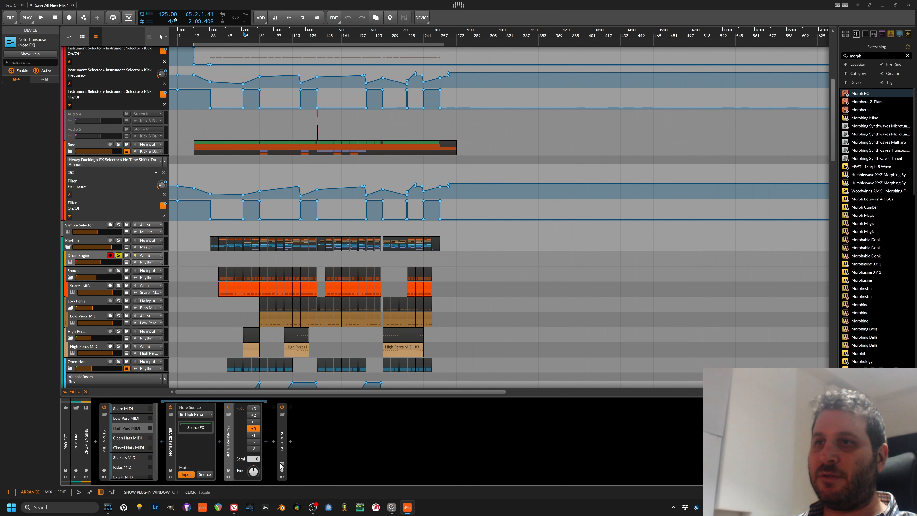
Open the Drum Engine's TAL-Drum window and the first Snares MIDI clip's notes, moving the plug-in window slightly.
click(282, 465)
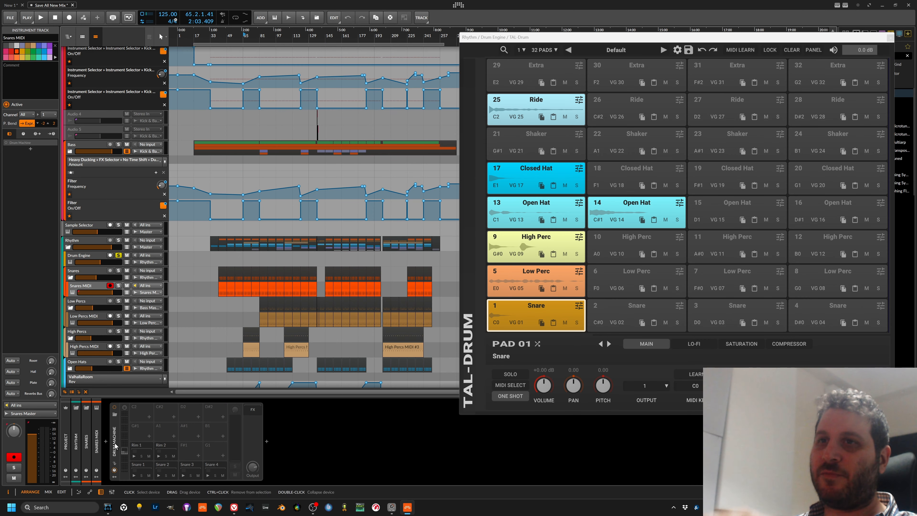
click(129, 417)
double_click(224, 282)
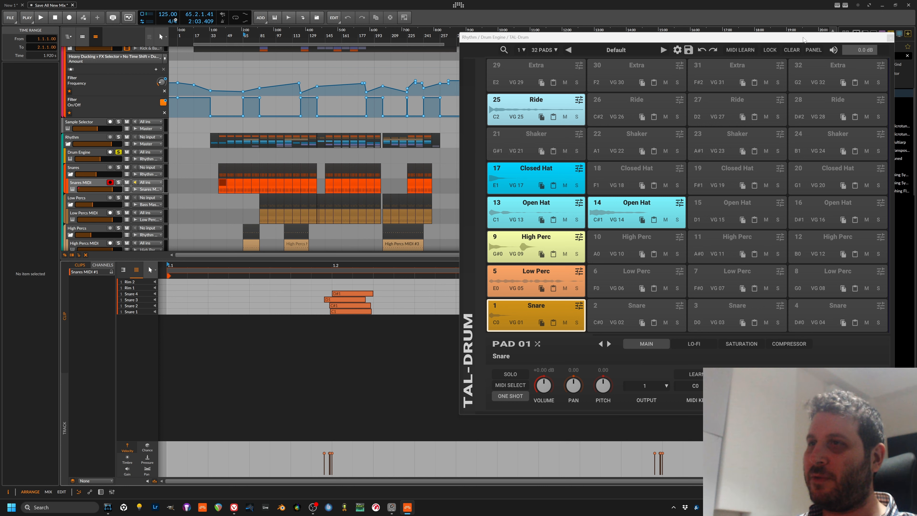
drag(650, 41, 631, 52)
Examine the four layered snare notes near beat 1.2 and play the project with Snares soloed instead of Drum Engine.
drag(308, 285, 374, 325)
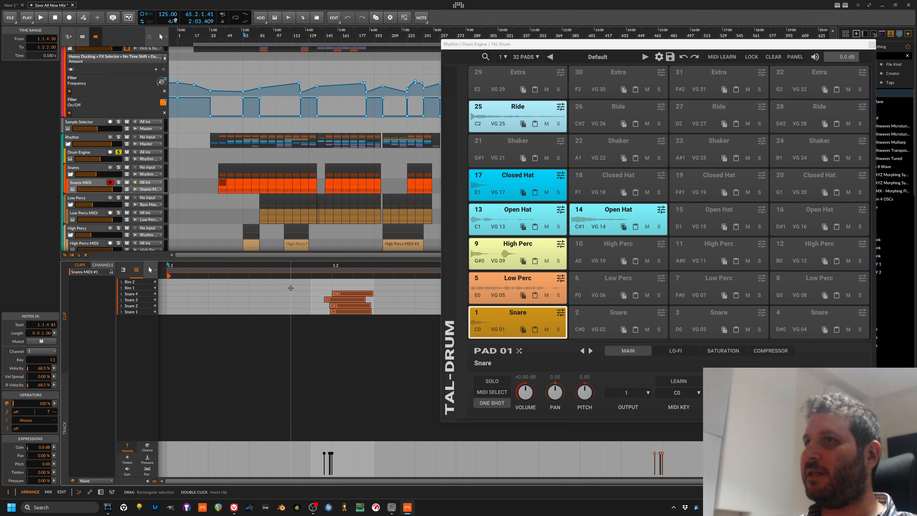
click(302, 286)
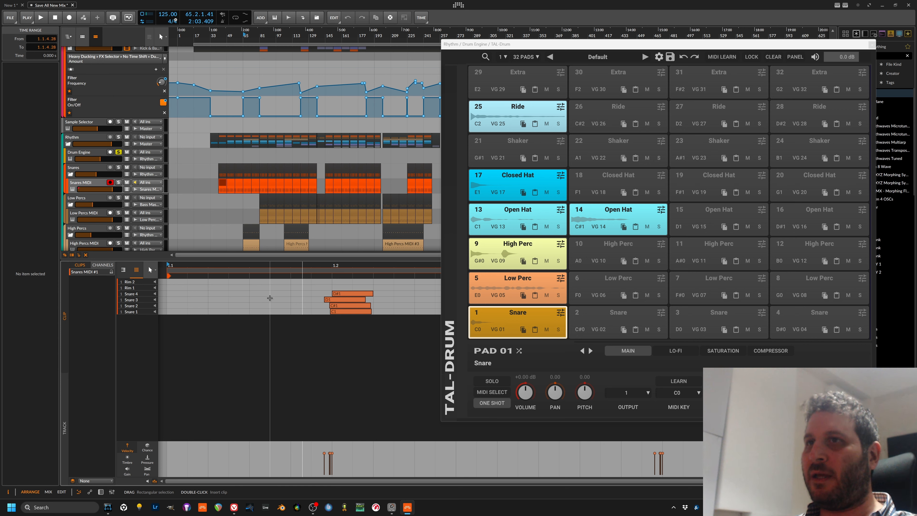
key(space)
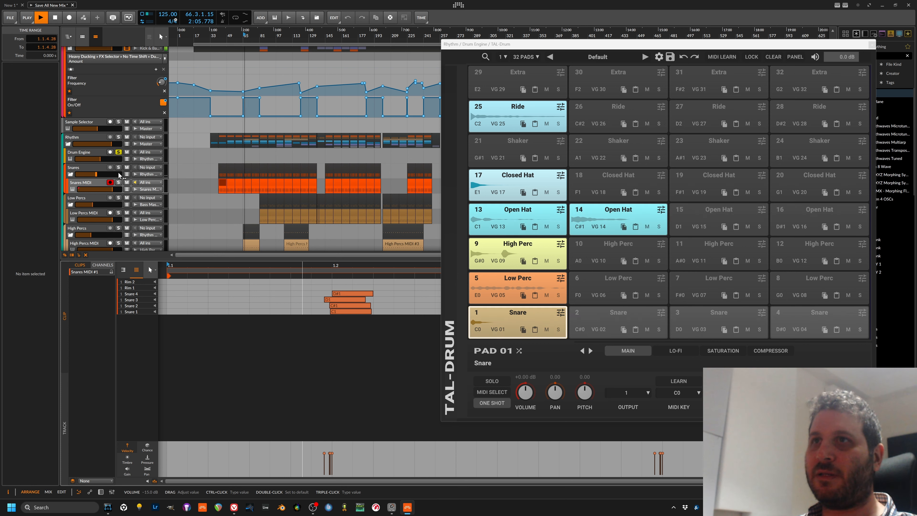
click(119, 152)
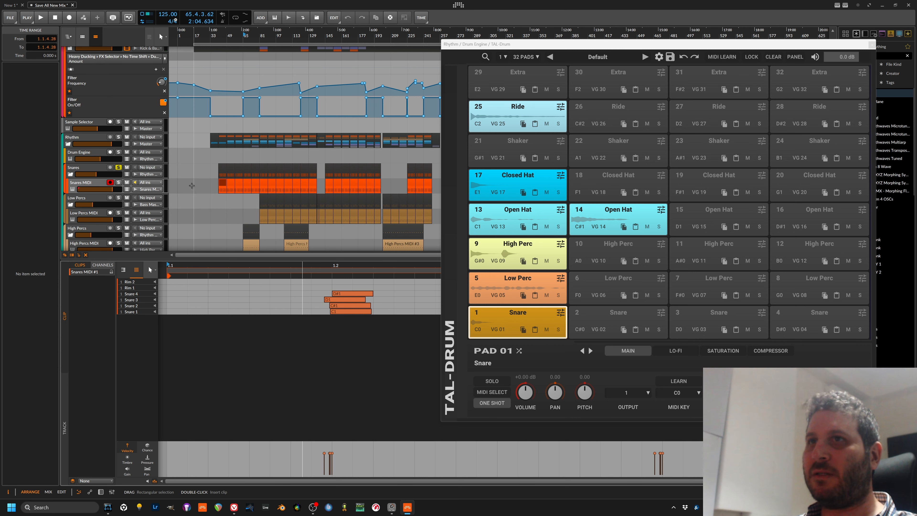
Open the Meet and Grit project alongside the other projects.
click(21, 20)
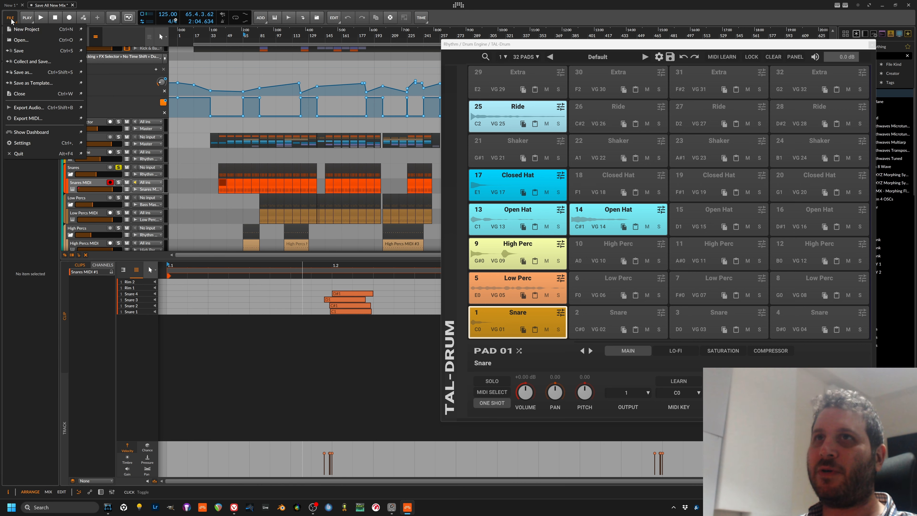
click(33, 42)
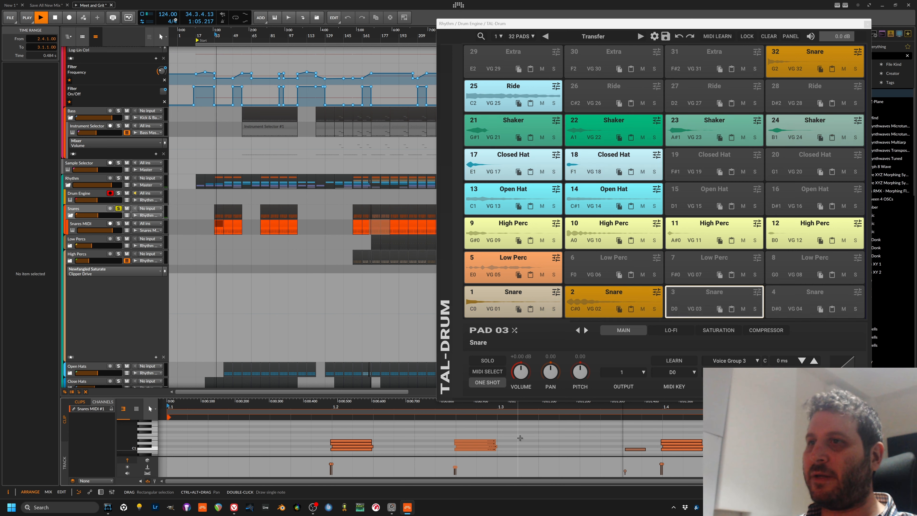
Inspect the velocity and operator settings of the snare notes between beats 1.2 and 1.4 in the Snares MIDI clip.
mouse_move(490, 433)
mouse_down()
mouse_move(462, 455)
mouse_move(453, 447)
mouse_up()
click(537, 445)
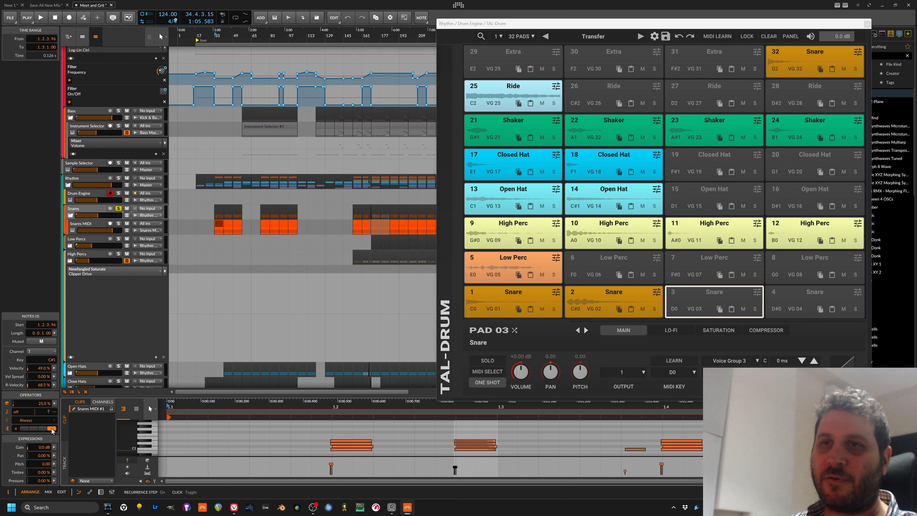
drag(436, 432, 488, 461)
drag(573, 431, 644, 443)
drag(600, 434, 635, 445)
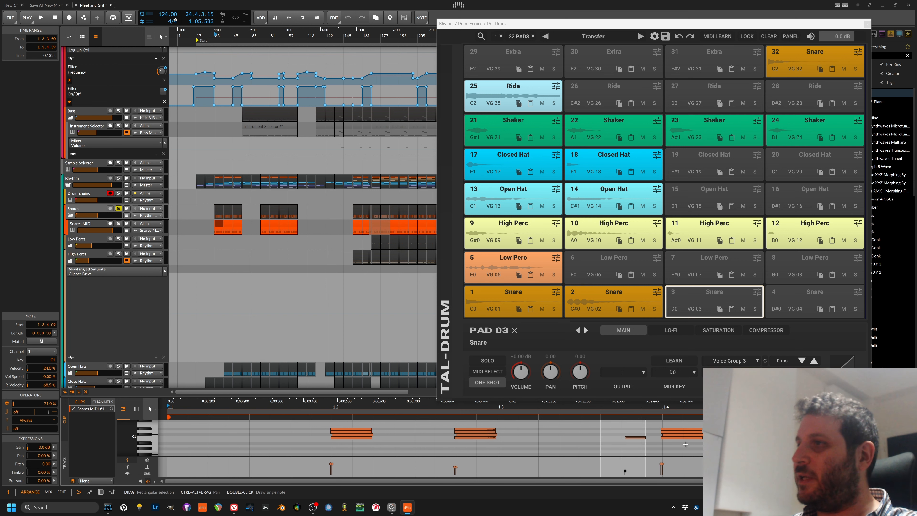
click(683, 441)
click(683, 440)
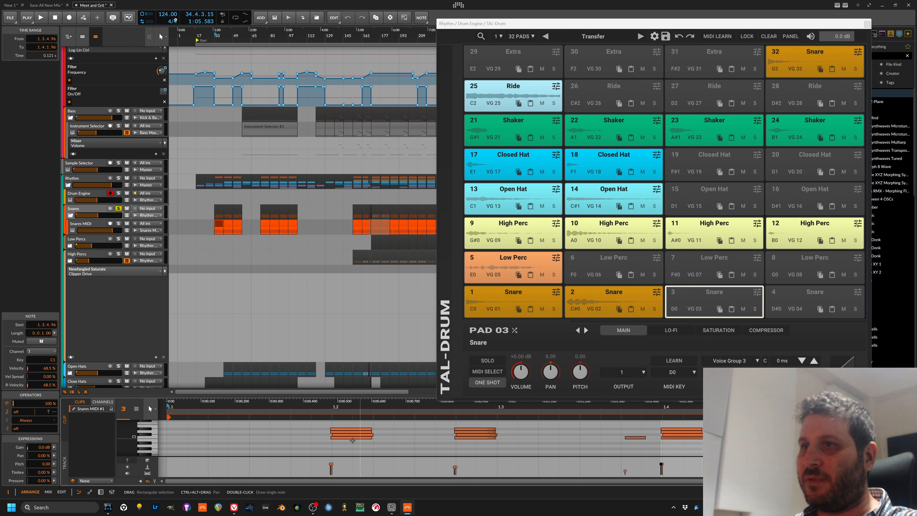
Examine the start offsets between the layered snare notes at beat 1.2 up close.
drag(347, 446, 371, 437)
click(353, 447)
scroll(346, 448, left, 3)
scroll(436, 447, up, 6)
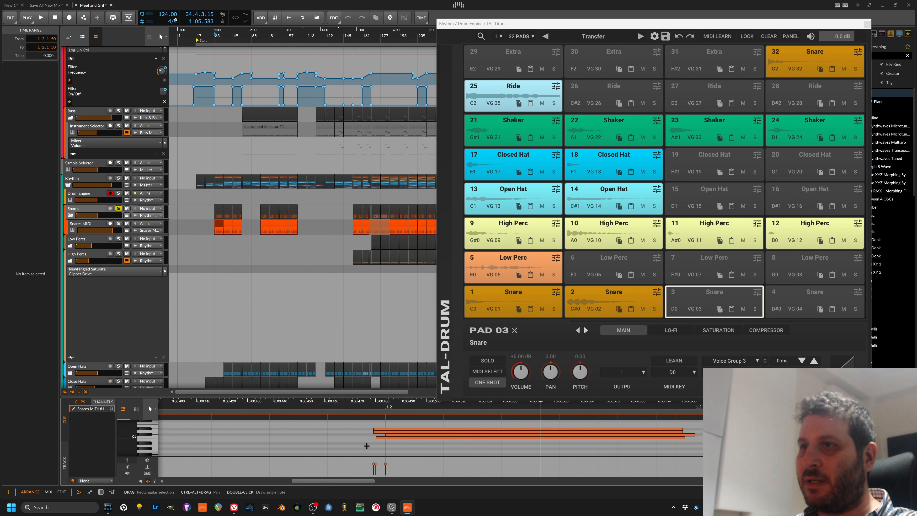
scroll(409, 447, down, 5)
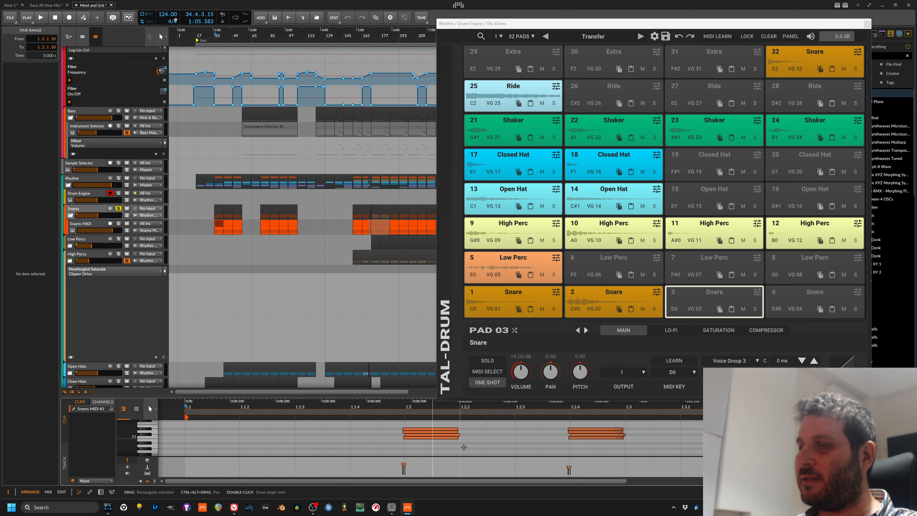
scroll(464, 449, down, 3)
Show the sample settings of Snare pad 1 in TAL-Drum and play the soloed Snares group.
click(556, 292)
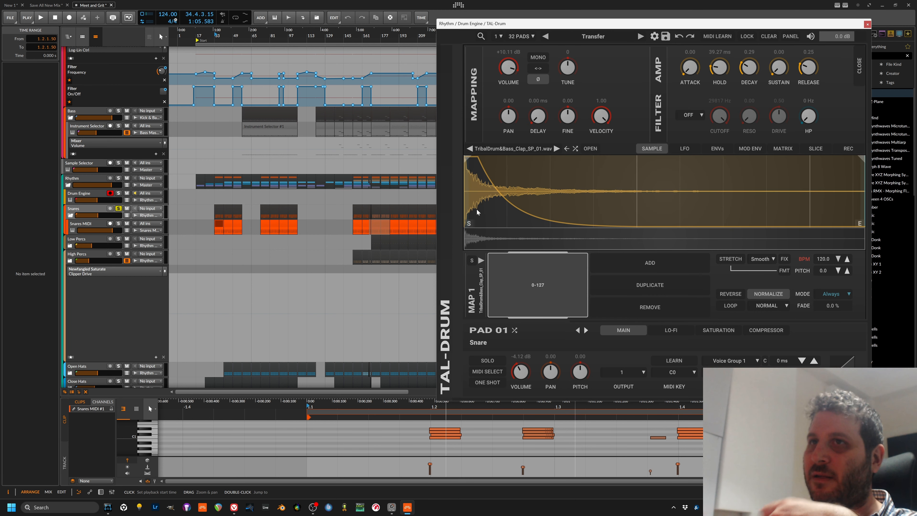
key(space)
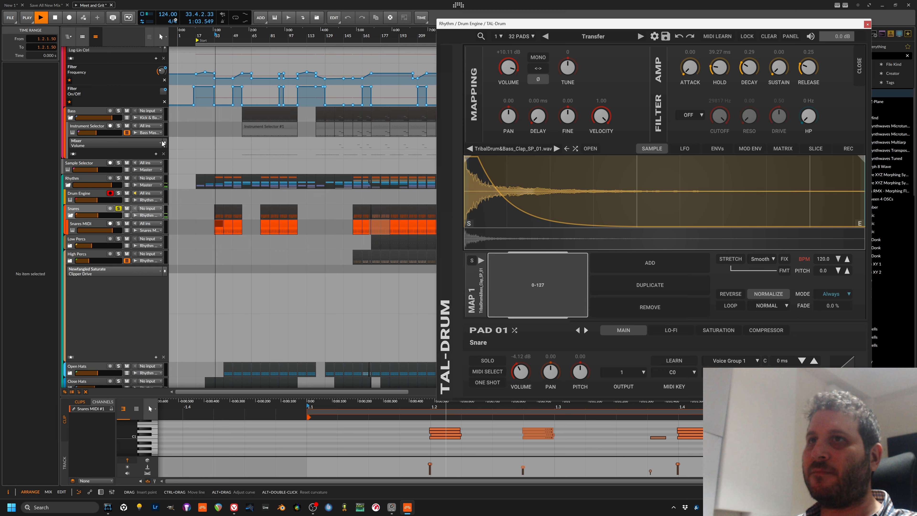
Solo the Kick Generator track along with the Snares group and play both together.
key(space)
scroll(163, 144, up, 3)
click(118, 133)
key(space)
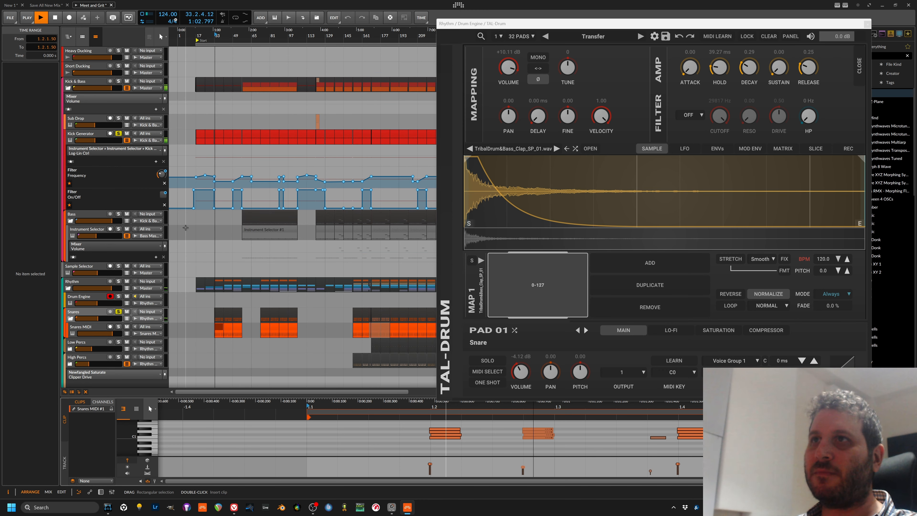
key(space)
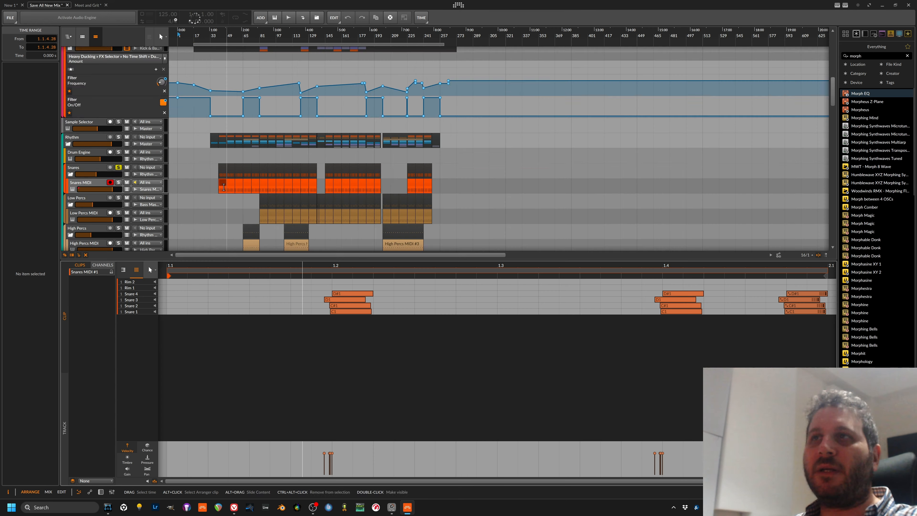
Show the drum machine devices of the Snares MIDI and Low Percs MIDI tracks in the Save All New Mix project.
scroll(155, 145, down, 3)
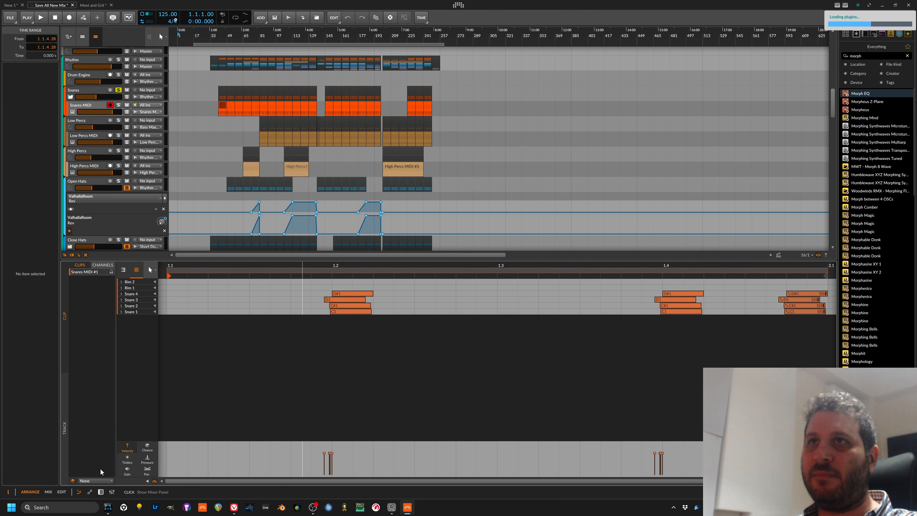
click(100, 492)
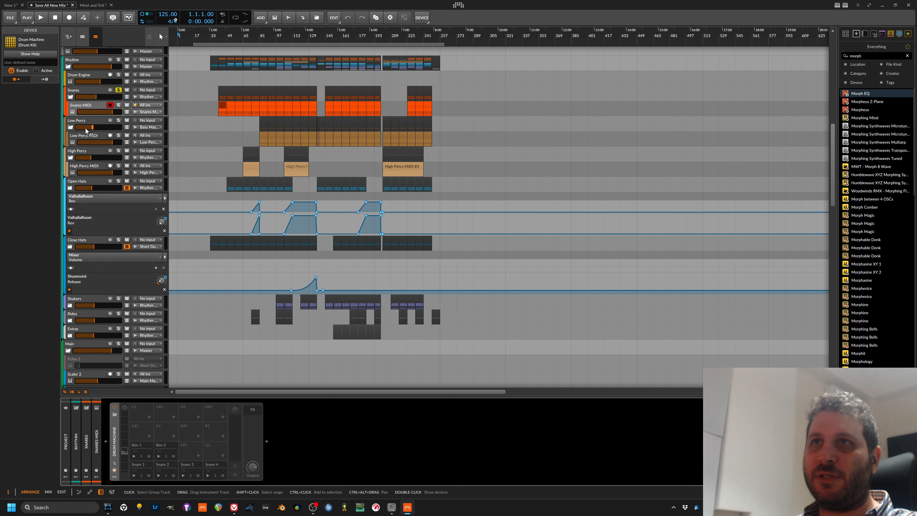
click(83, 136)
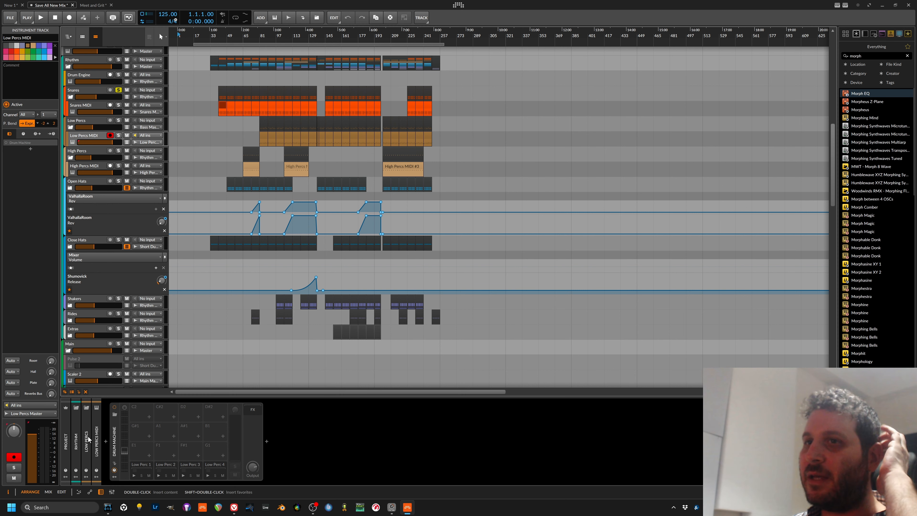
Open the first Low Percs MIDI and High Percs MIDI clips and view their notes in the editor.
double_click(263, 138)
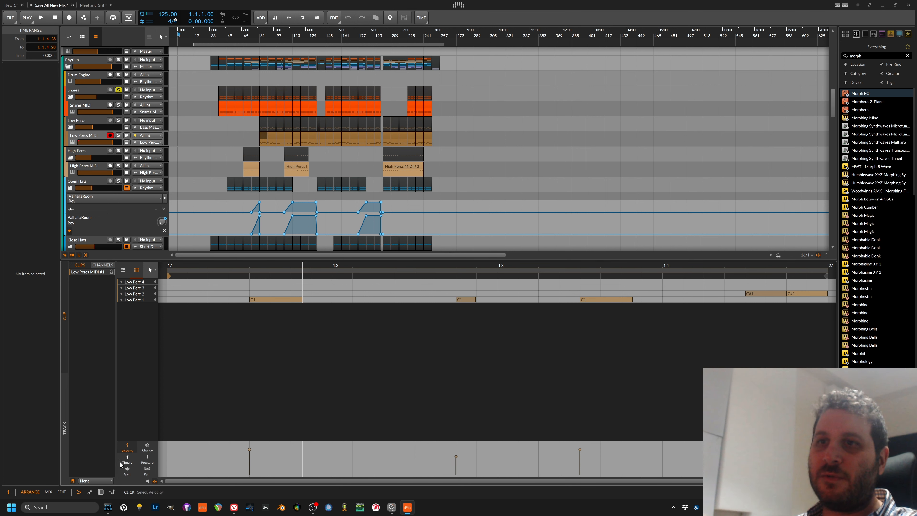
click(80, 493)
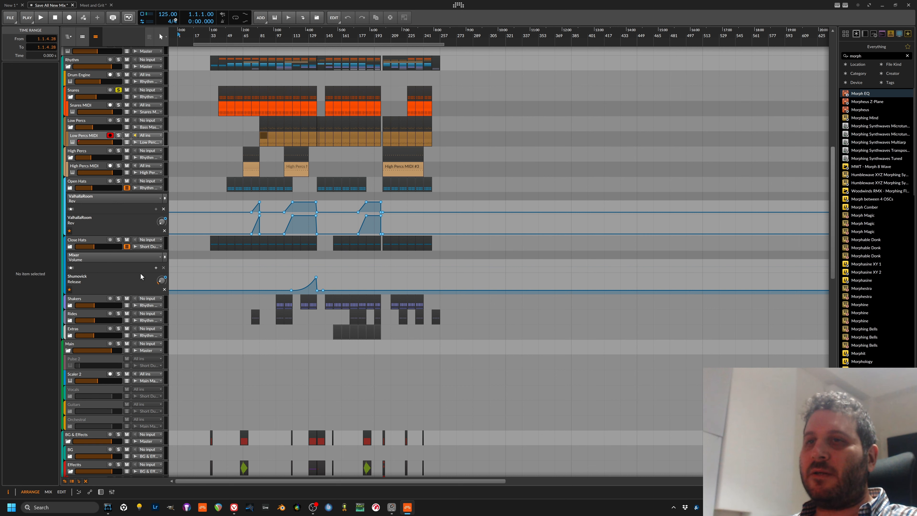
click(80, 492)
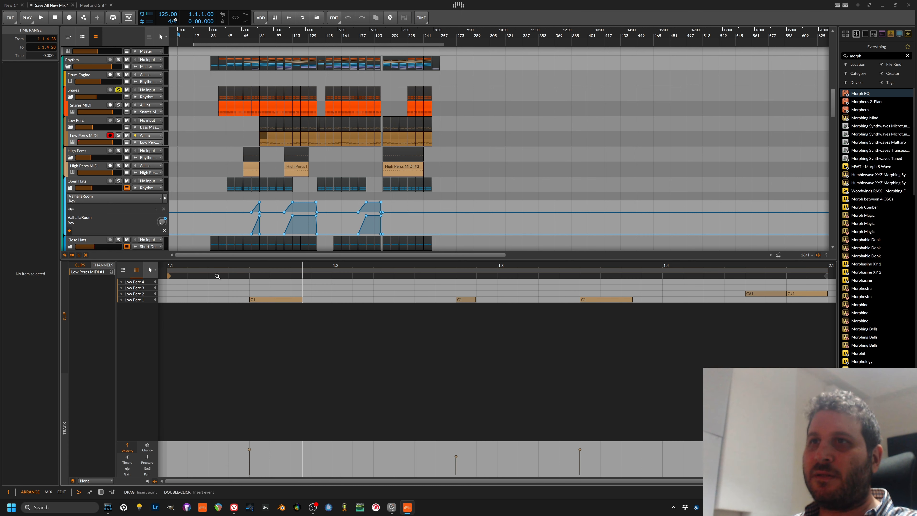
click(194, 170)
click(251, 168)
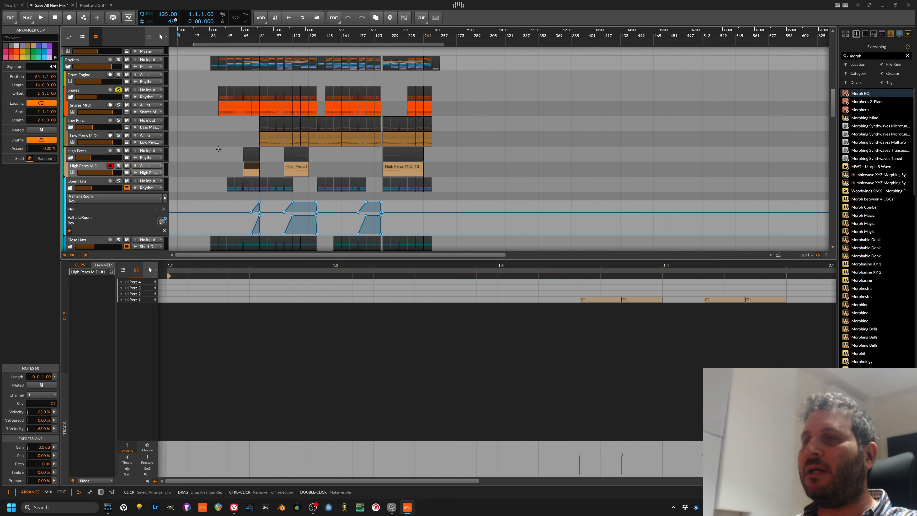
Return to the New 1 template project and open the Snares MIDI clip in the note editor.
click(10, 5)
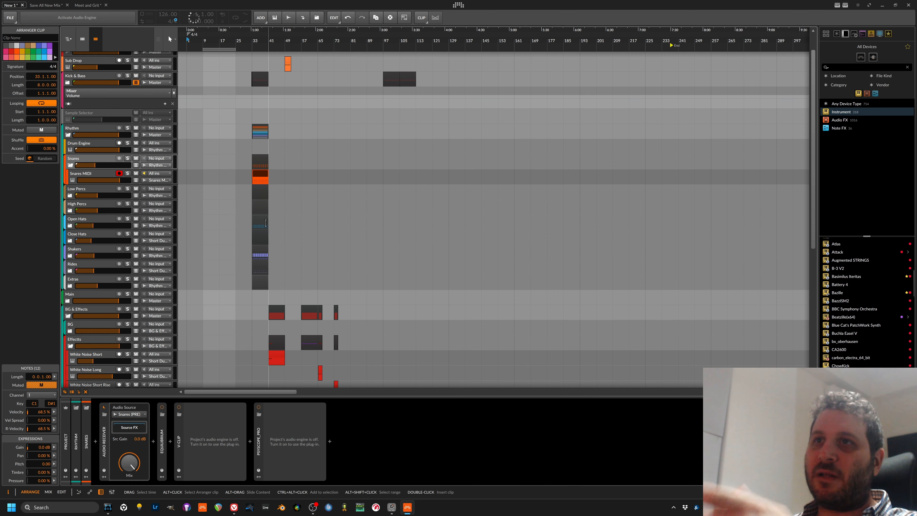
scroll(230, 217, down, 5)
scroll(260, 221, up, 6)
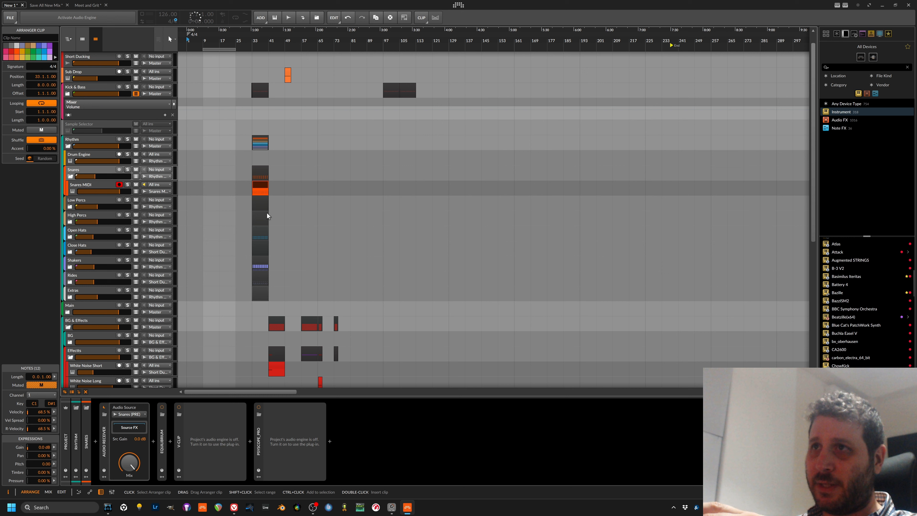
click(262, 188)
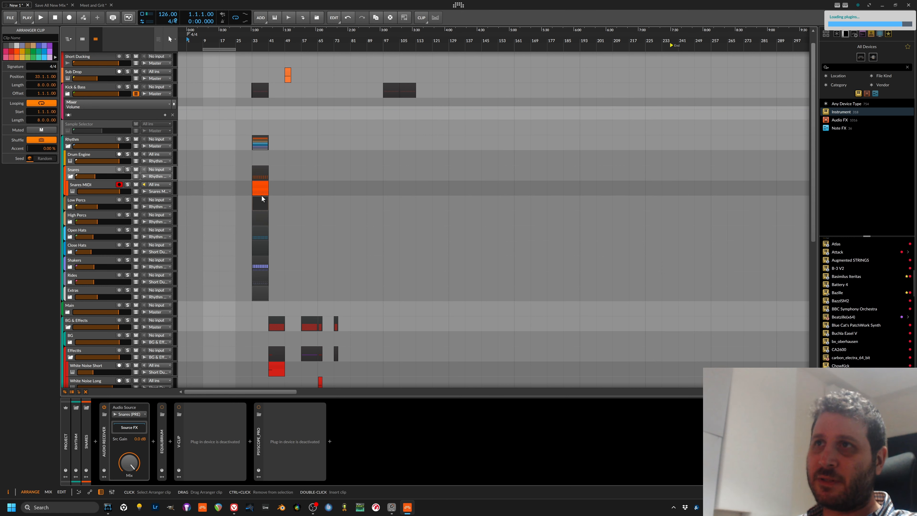
double_click(263, 186)
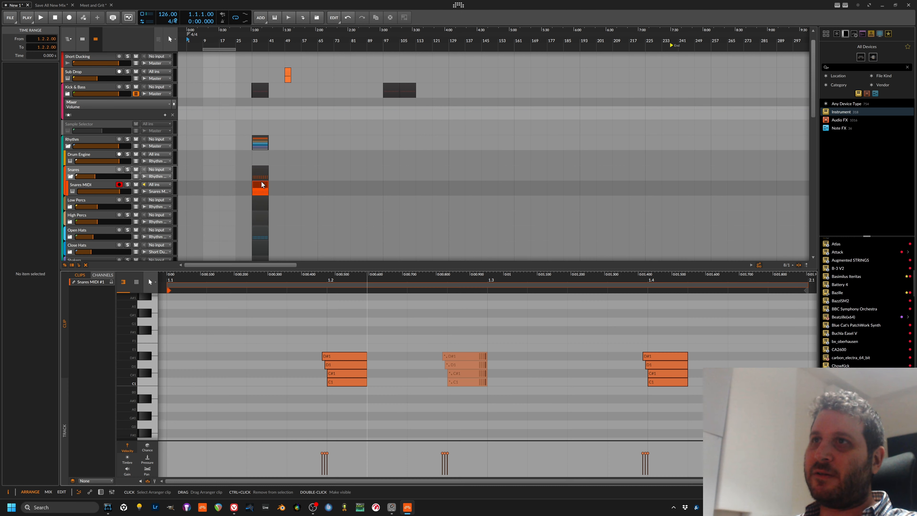
Inspect the operator settings of the layered snare notes, including the muted group just before beat 1.3.
drag(328, 328, 689, 356)
drag(704, 366, 328, 368)
drag(287, 341, 684, 356)
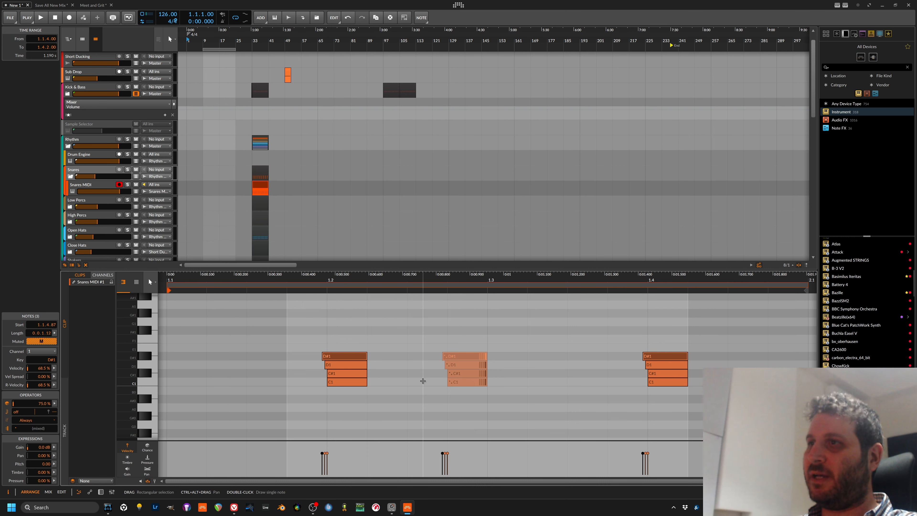
drag(422, 381, 467, 386)
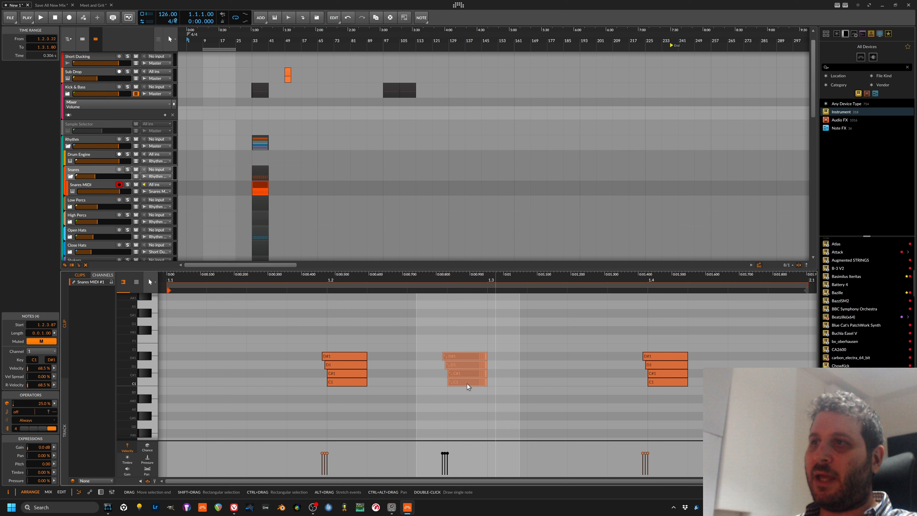
drag(446, 328, 517, 423)
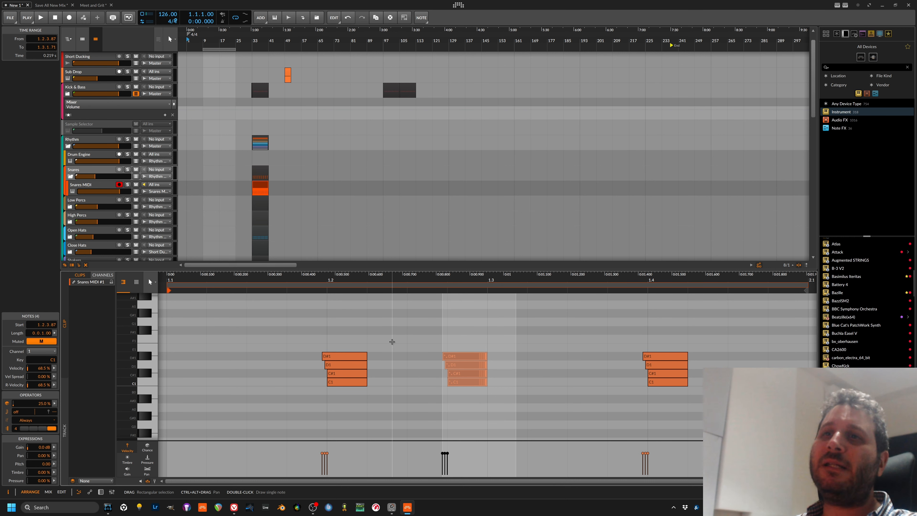
drag(407, 327, 511, 423)
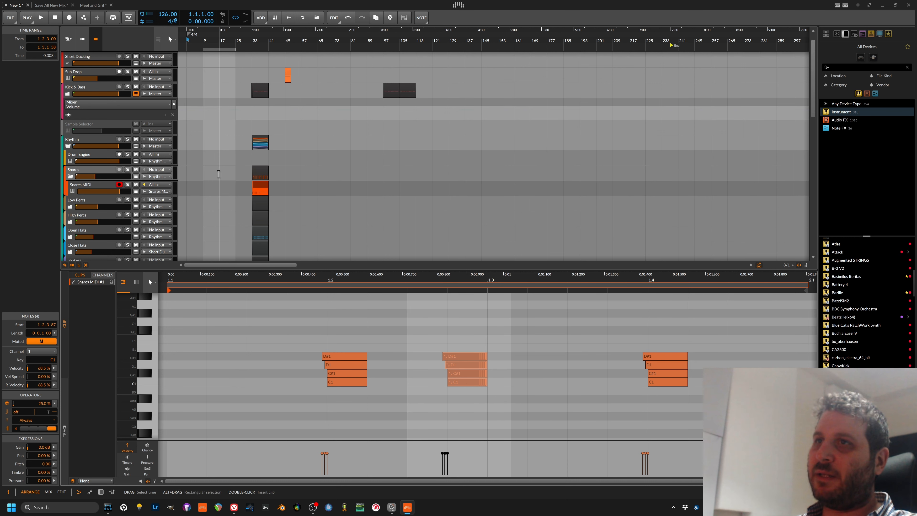
View the Open Hats clip's layered notes with their settings, and open the Close Hats clip.
scroll(272, 205, down, 3)
click(260, 183)
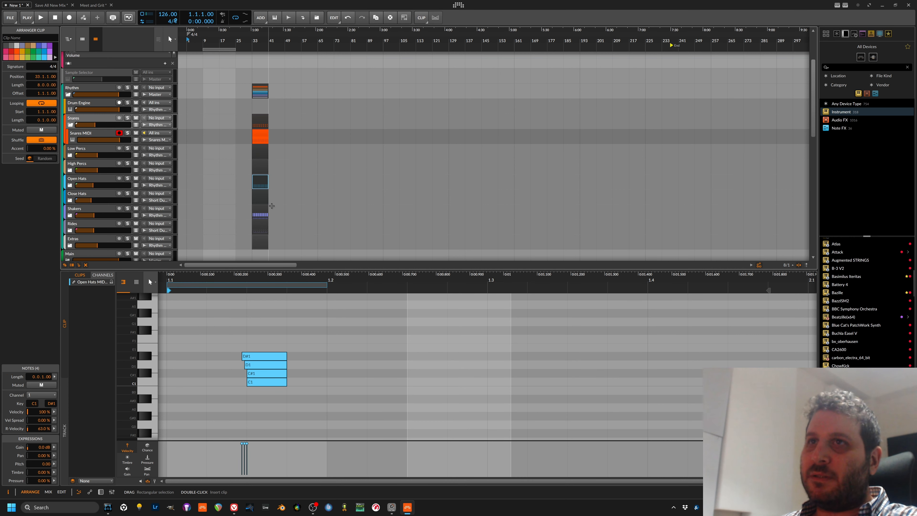
drag(225, 369, 211, 384)
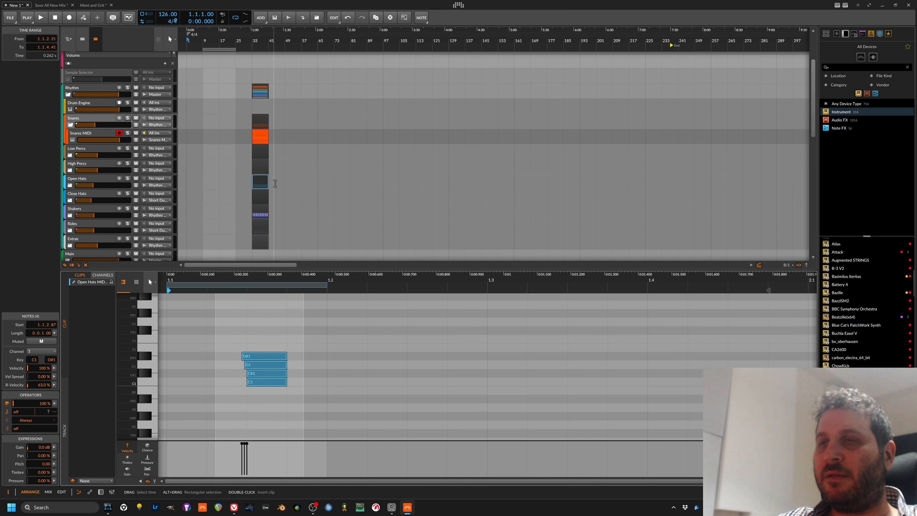
click(259, 198)
scroll(231, 199, down, 2)
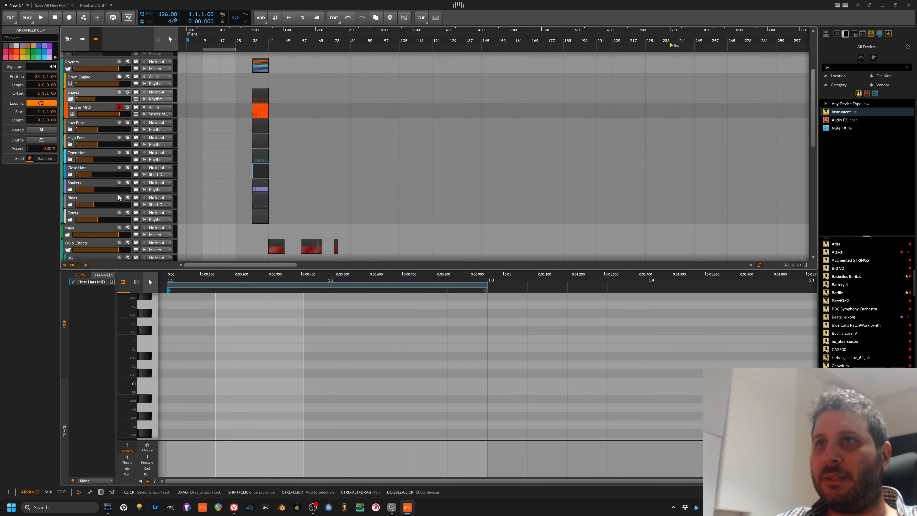
Open the Shakers MIDI clip and view its stepped C1 to D#1 notes and the long muted notes above them.
click(260, 188)
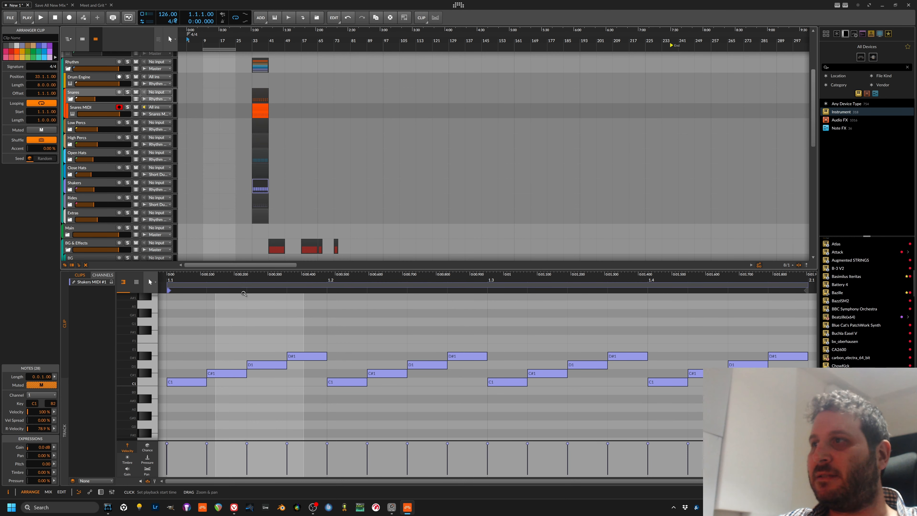
scroll(341, 329, down, 5)
drag(280, 341, 328, 395)
click(311, 392)
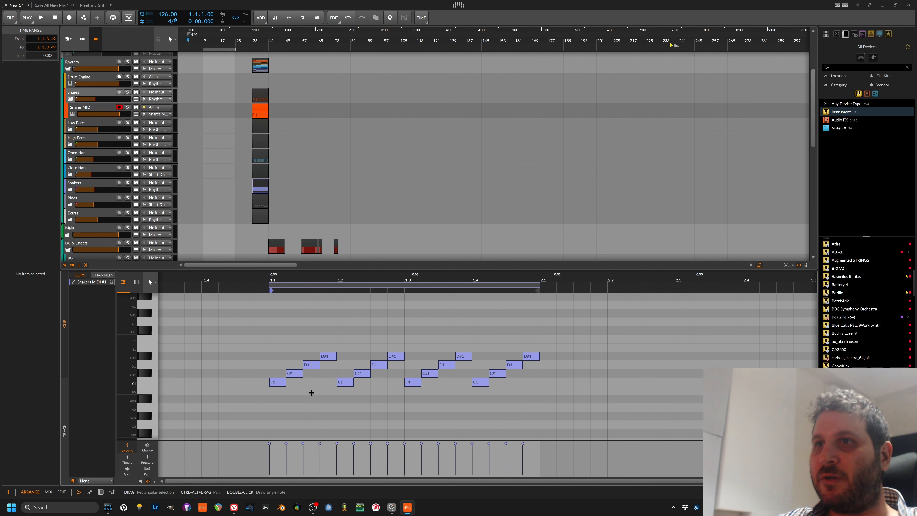
scroll(353, 378, up, 5)
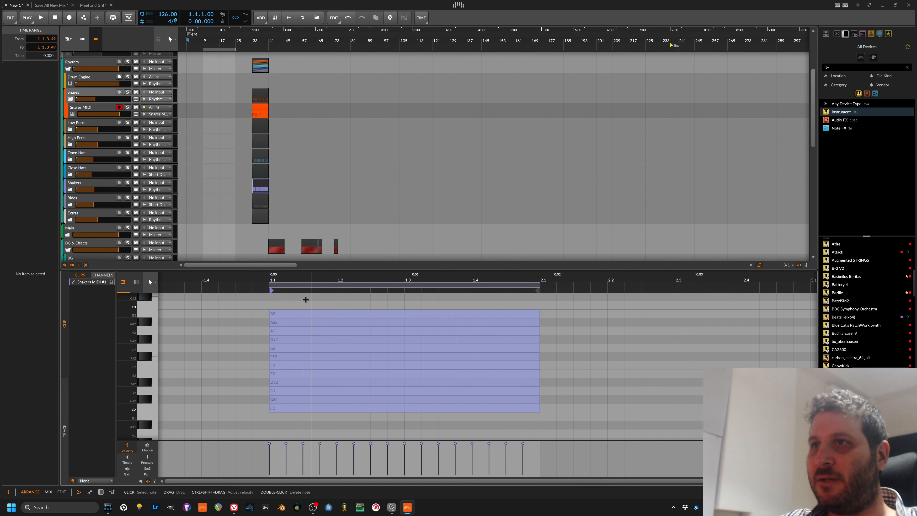
Display the Shakers clip's notes in named drum lanes and select the long muted notes from C2 to B2.
key(ctrl+a)
click(141, 284)
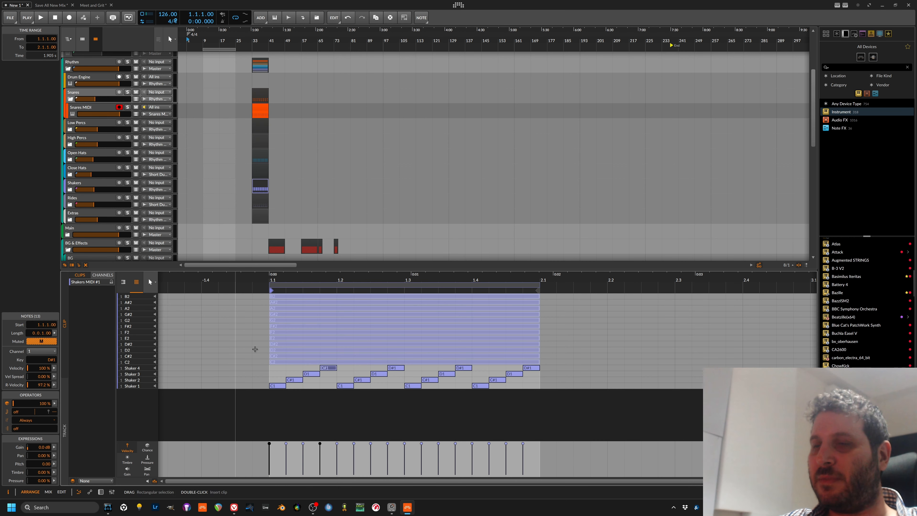
drag(275, 370, 277, 315)
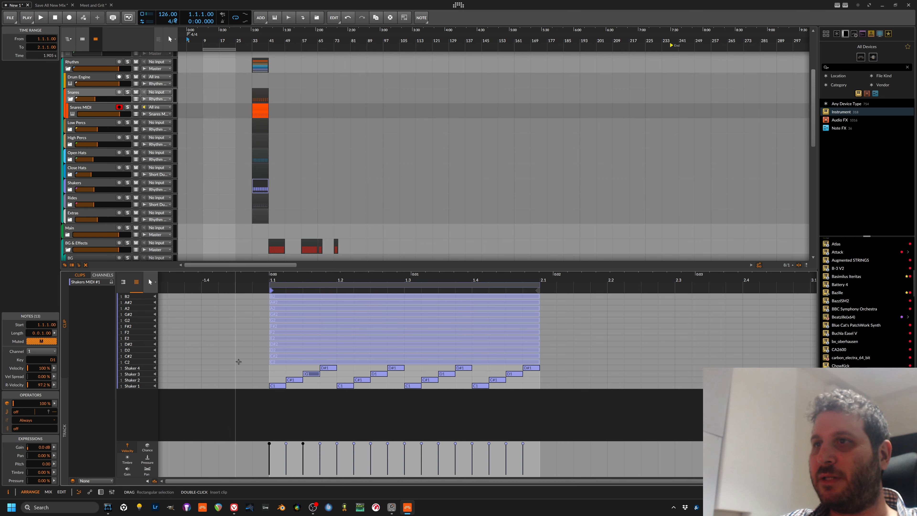
drag(279, 368, 313, 309)
drag(312, 309, 324, 296)
Expand the Shakers group and show the Shakers MIDI track's devices with the Skaka plug-in window.
click(70, 189)
click(96, 199)
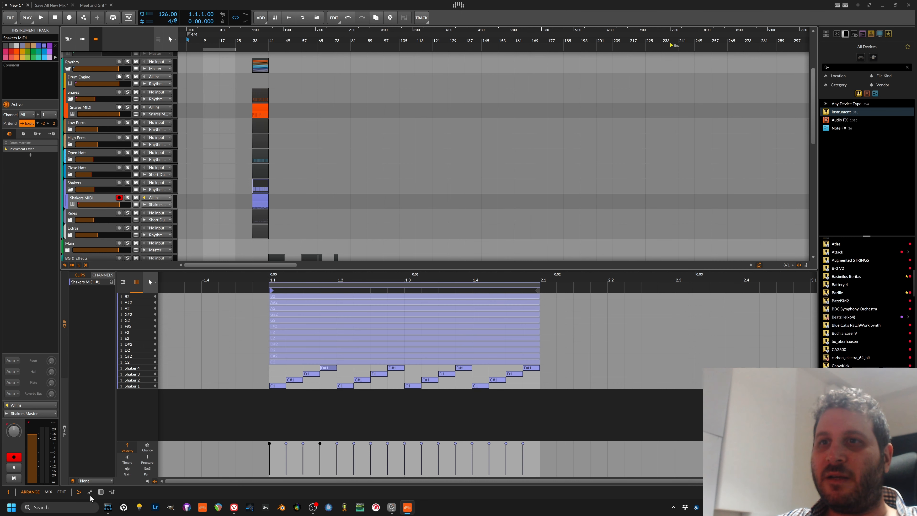
click(101, 491)
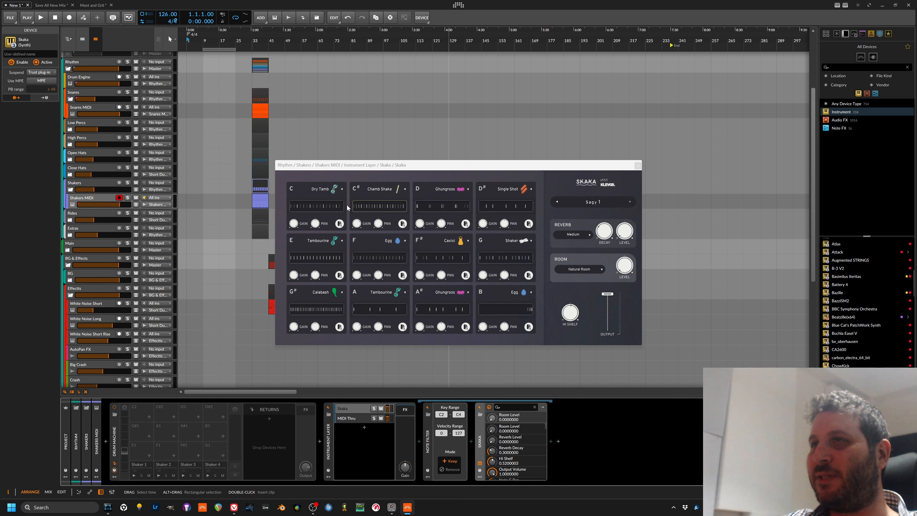
Examine Skaka's Chamb Shake sequence and the instrument choices for its F# slot, and close the plug-in window.
click(375, 206)
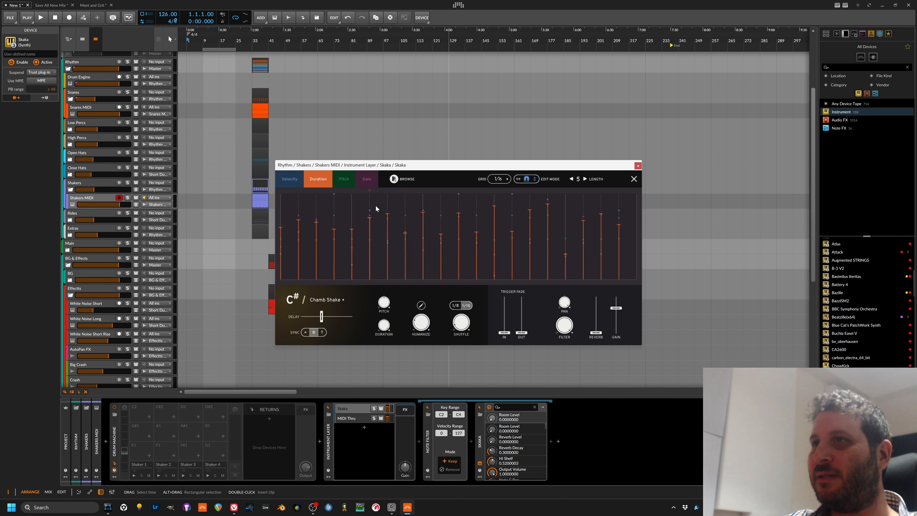
click(635, 178)
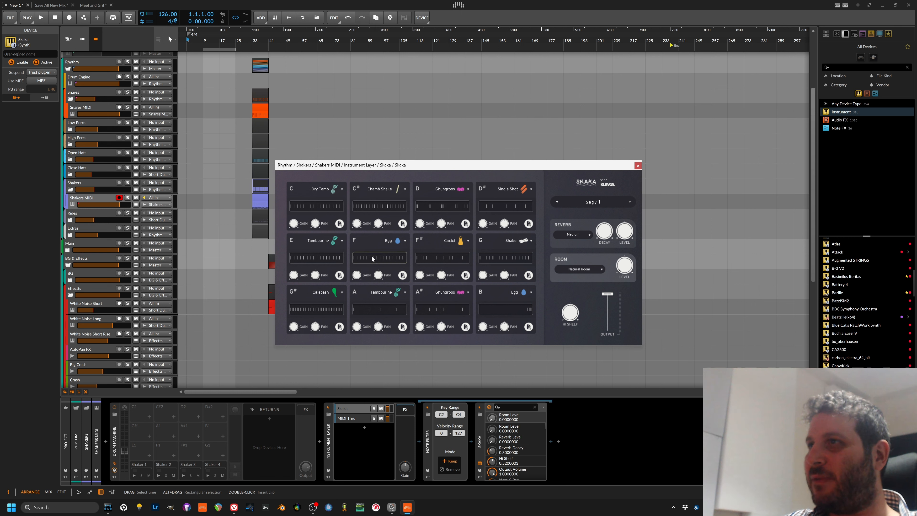
click(459, 241)
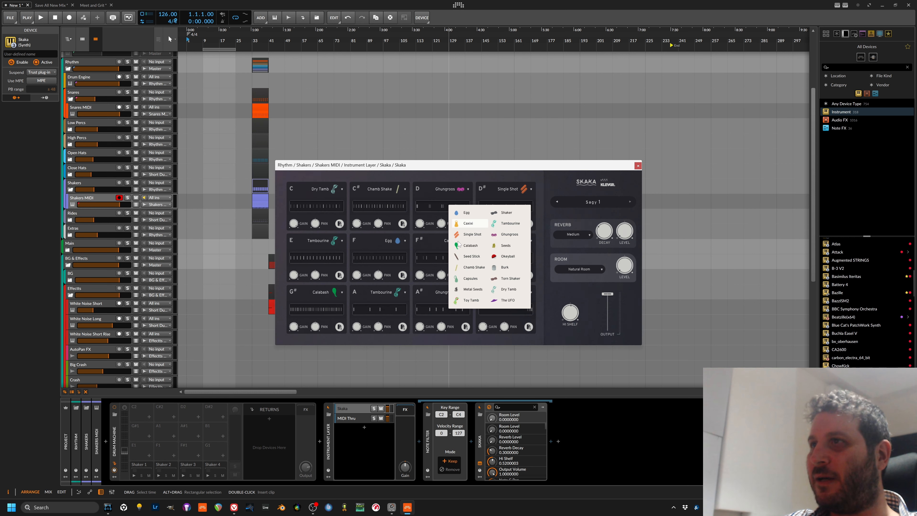
click(544, 170)
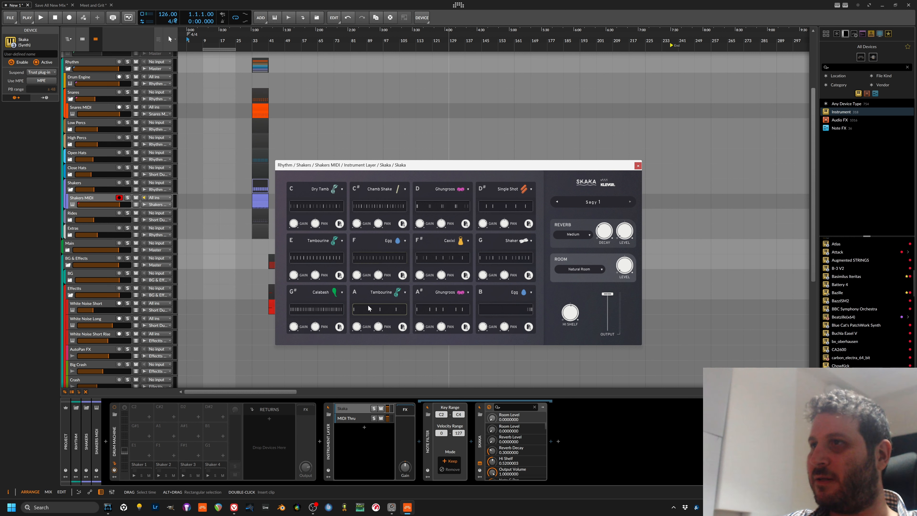
click(638, 165)
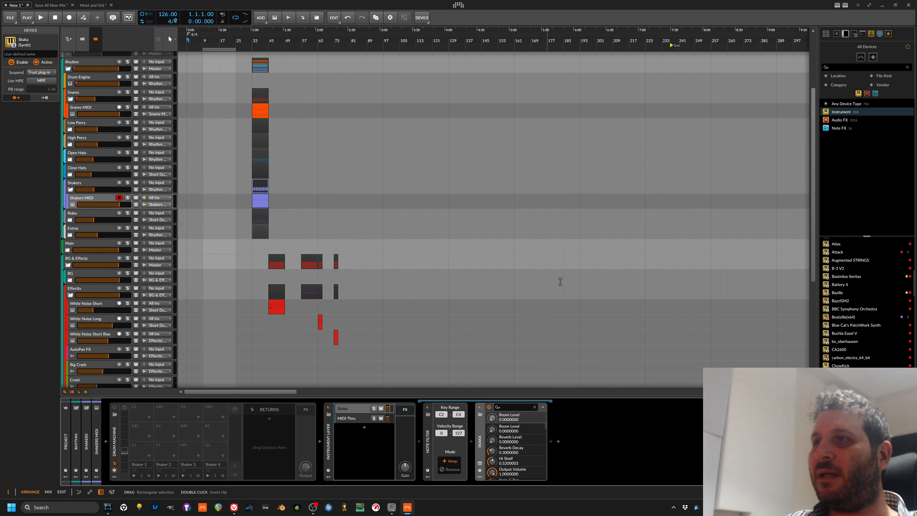
click(479, 465)
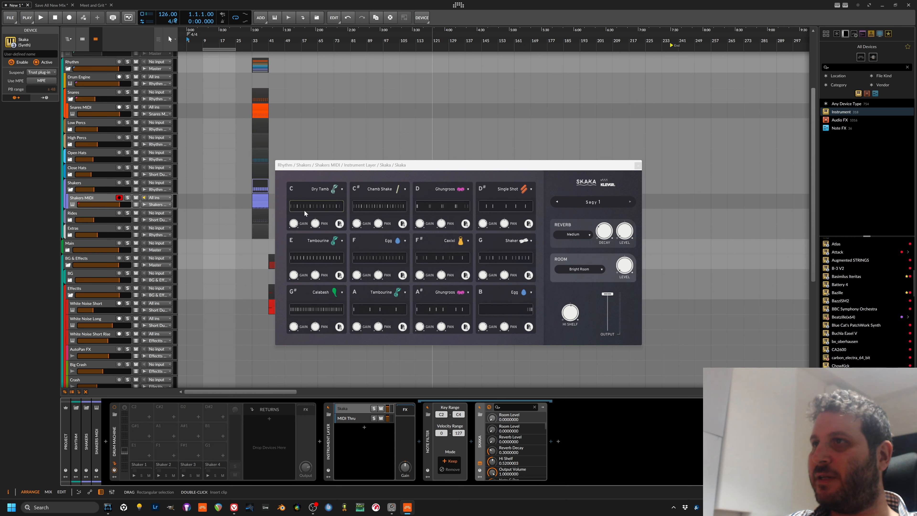
click(638, 166)
Open the Shakers MIDI clip, unmute its long C2 note and play the clip from bar 33.
double_click(256, 201)
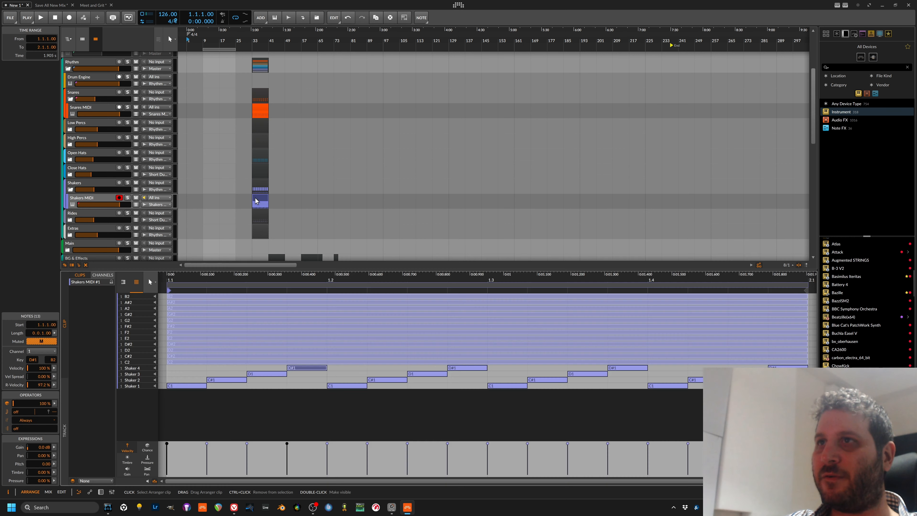
click(194, 362)
key(space)
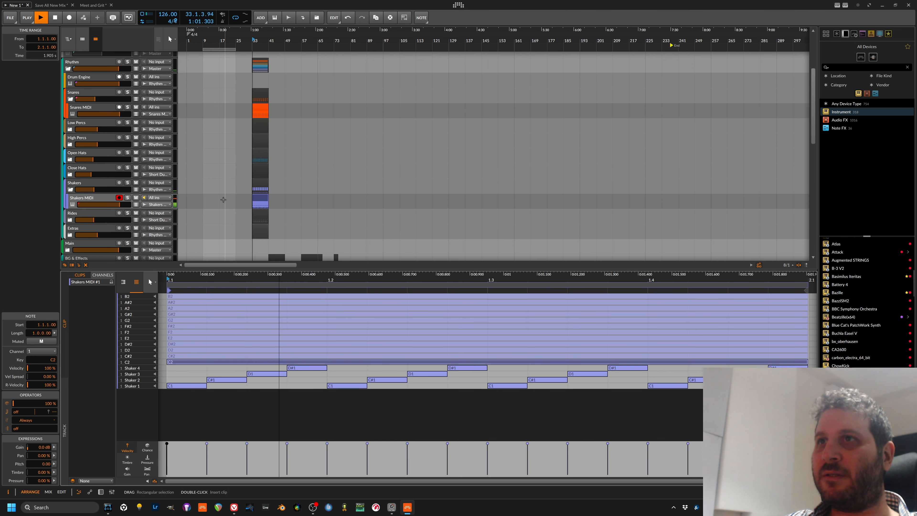
Mute the long C2 note, unmute the long C#2 note and play the Shakers MIDI clip.
key(space)
drag(184, 372, 206, 355)
key(alt+m)
key(space)
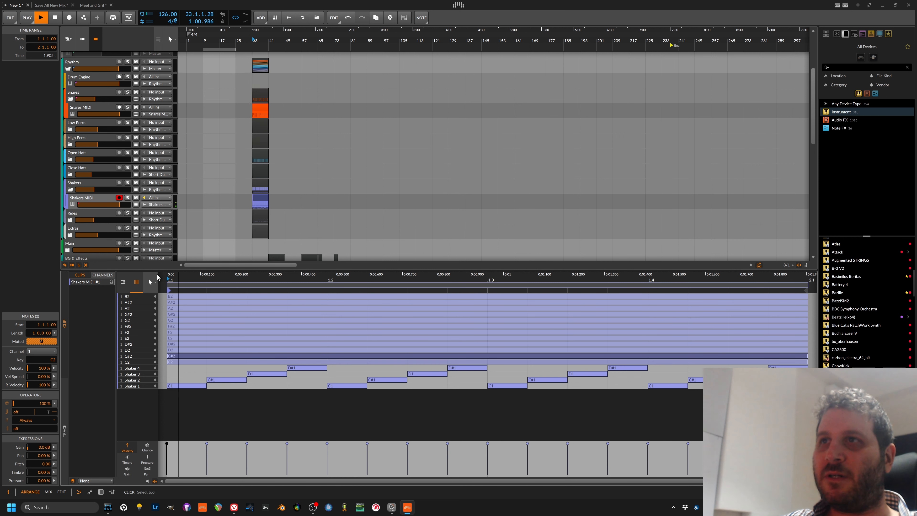
Mute the long C#2 note, unmute the long D2 note and play the Shakers MIDI clip again.
key(space)
mouse_move(187, 370)
mouse_down()
mouse_move(189, 351)
mouse_move(188, 362)
mouse_up()
key(alt+m)
key(alt+m)
key(space)
key(space)
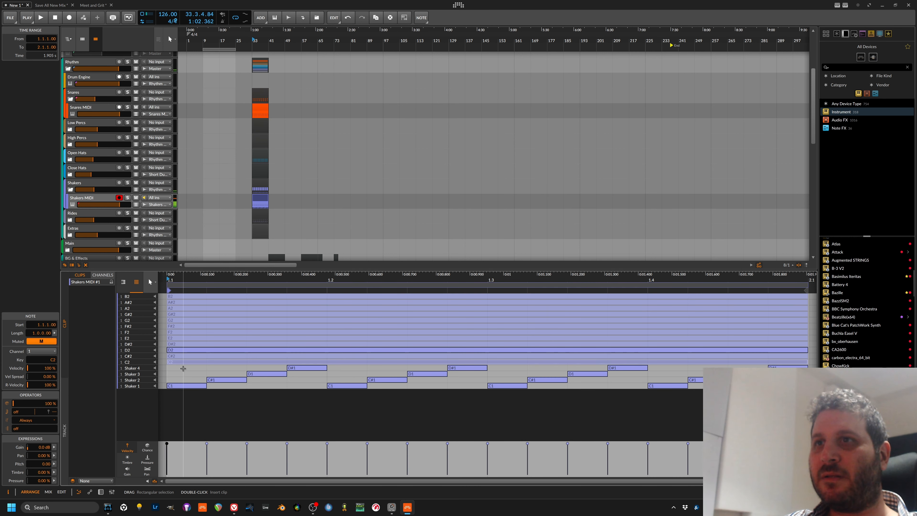
key(space)
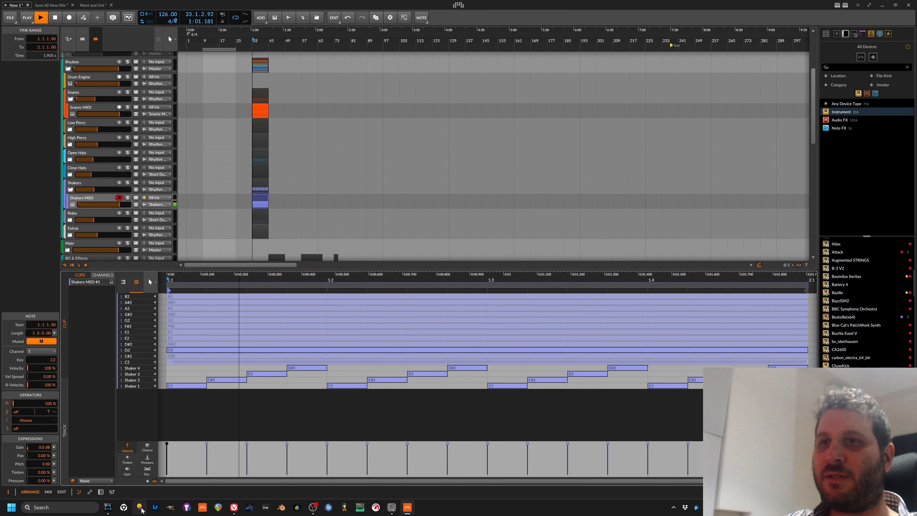
Show the Shakers MIDI track's devices with the Skaka plug-in window during playback, and stop playback.
key(d)
click(480, 465)
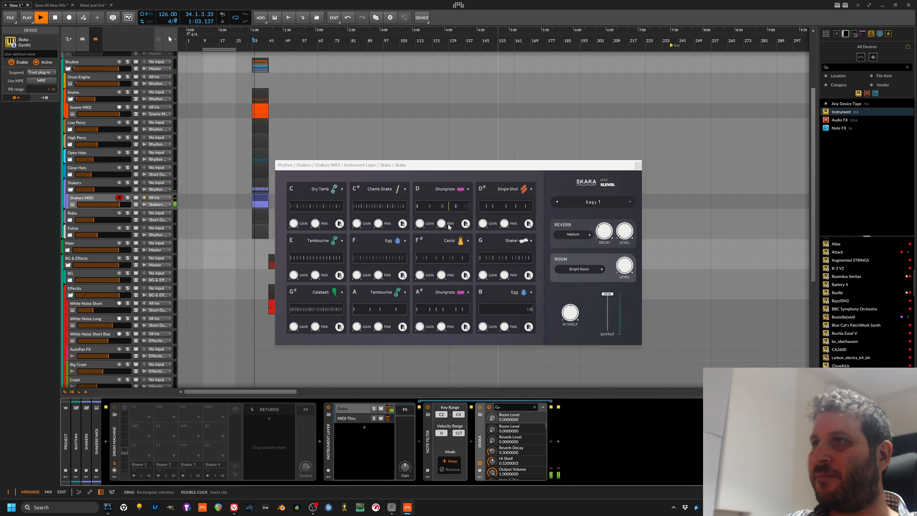
key(space)
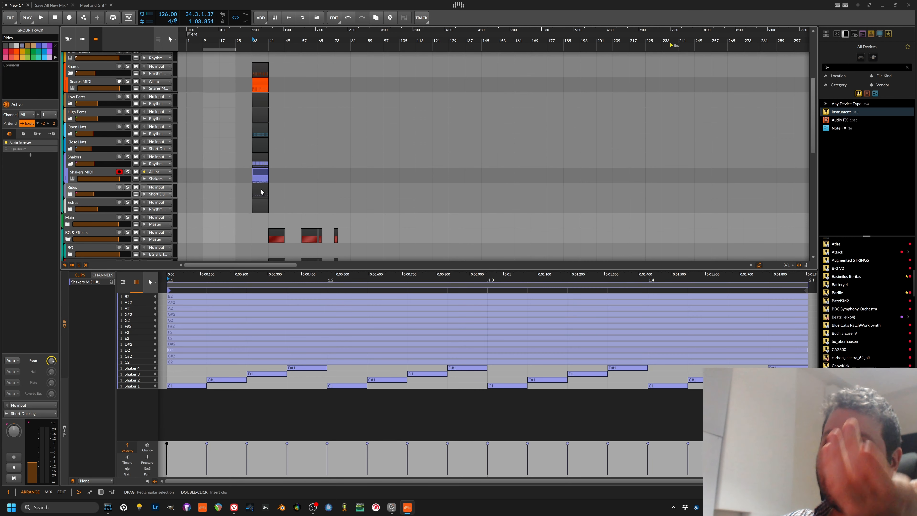
Open the Rides MIDI clip, select its Ride 2, Ride 3 and Ride 4 notes, and clear the selection.
click(259, 186)
drag(271, 307, 529, 318)
drag(755, 295, 448, 310)
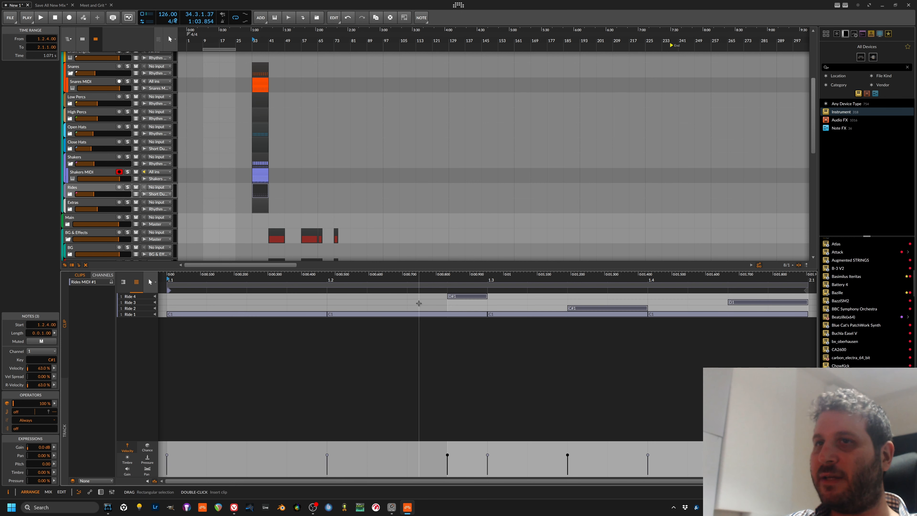
click(419, 304)
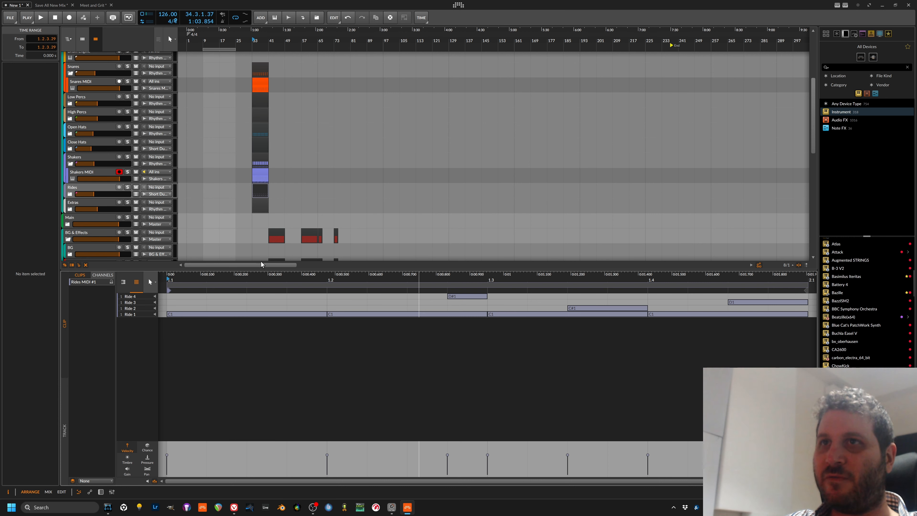
Open the empty Extras MIDI clip and clear the selection in the arrangement.
click(206, 213)
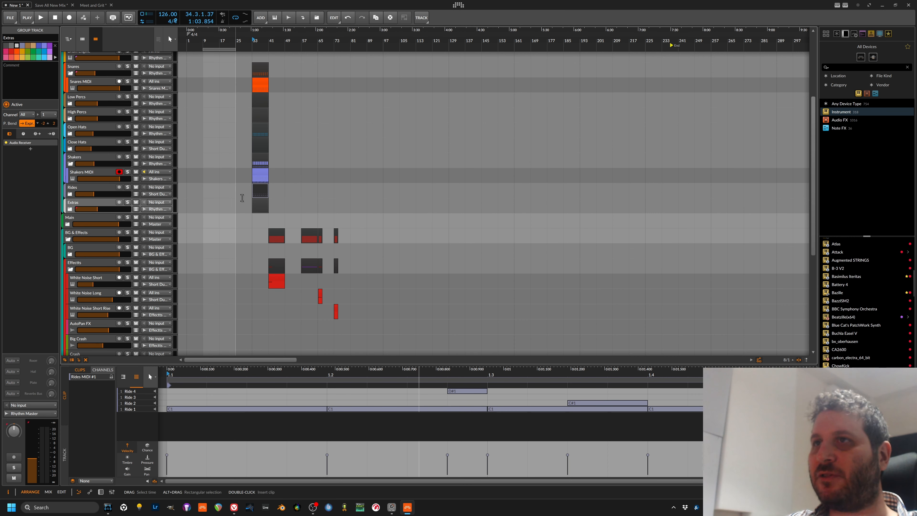
click(260, 206)
click(285, 203)
scroll(287, 203, up, 3)
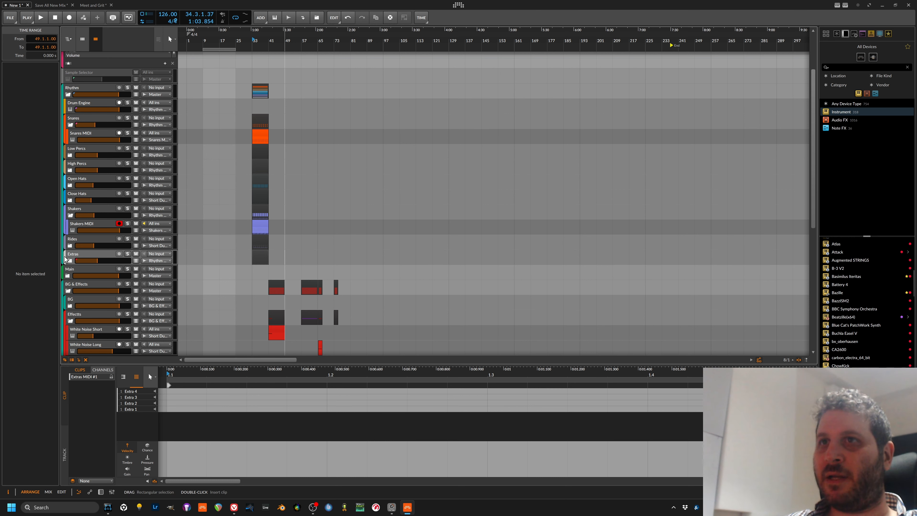
Collapse the Shakers group and compare the devices and routing of the Extras, Rides, Shakers, hats and High Percs groups.
click(87, 257)
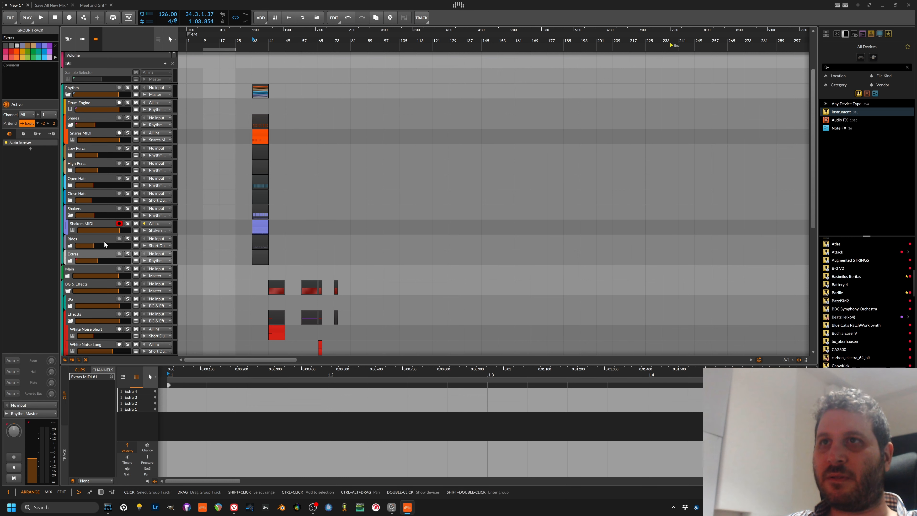
click(90, 241)
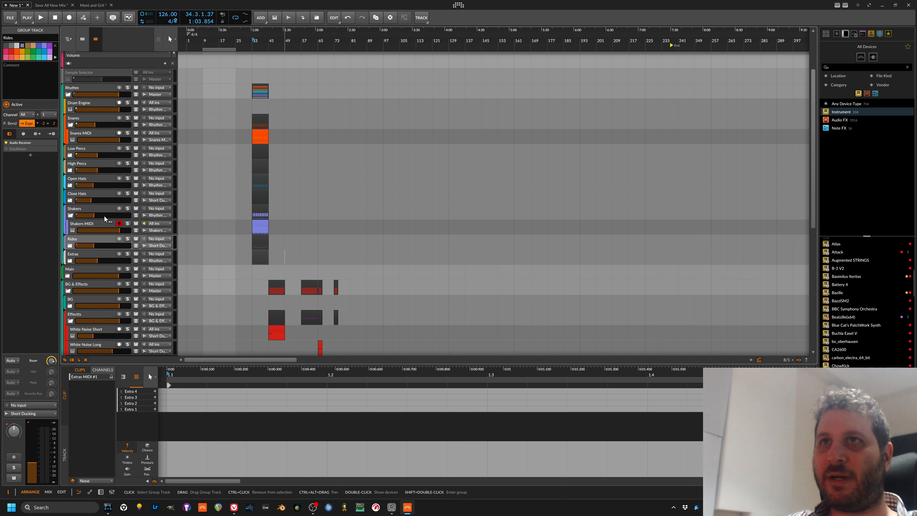
click(68, 221)
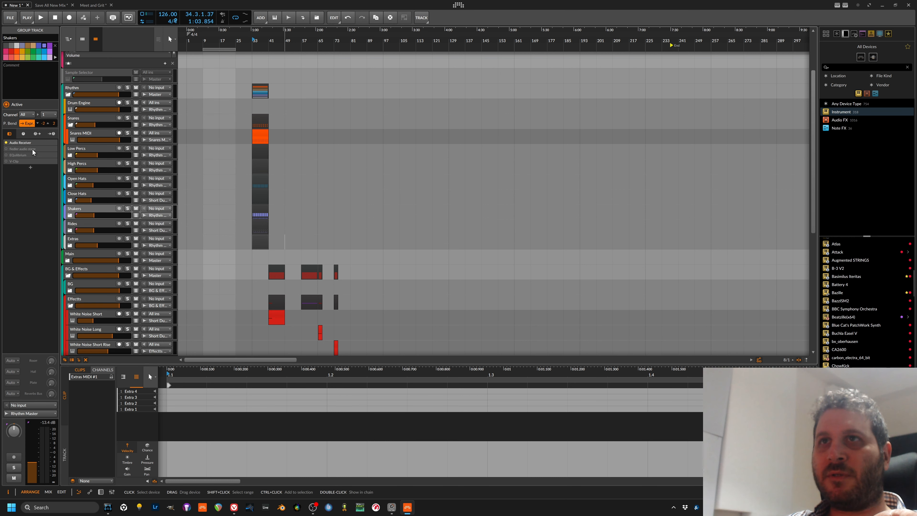
click(88, 196)
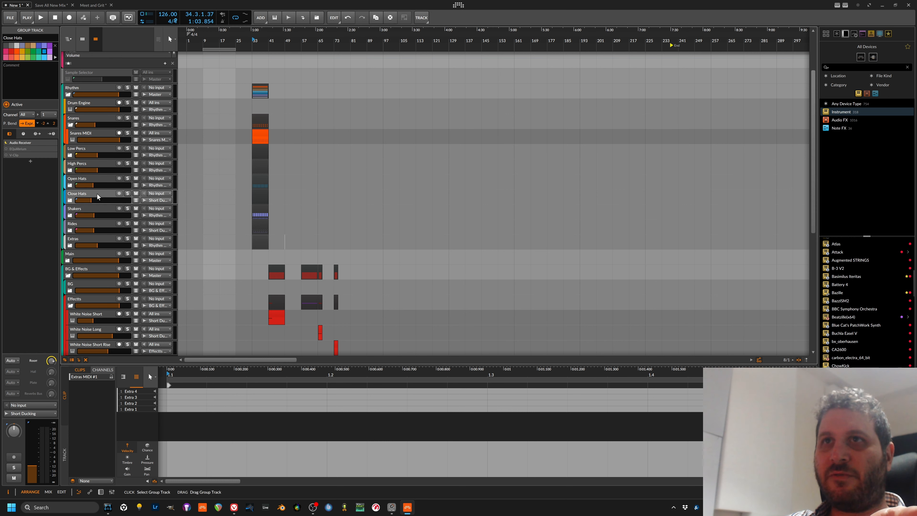
click(74, 176)
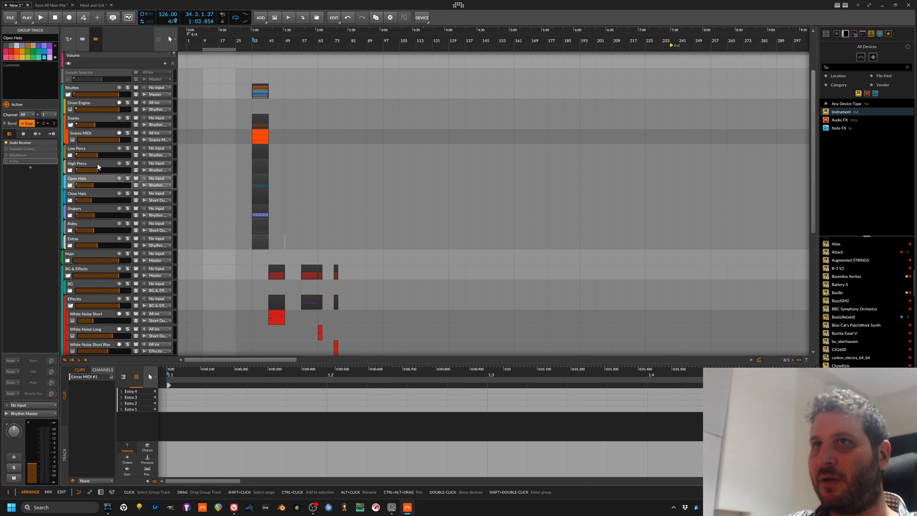
click(101, 156)
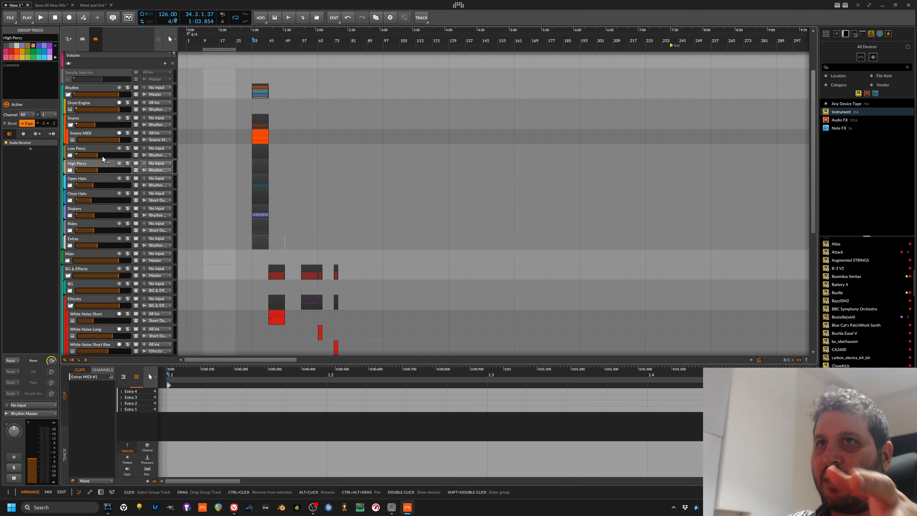
Activate the V-Clip device on the Snares group, and collapse the Snares and Rhythm groups.
click(96, 115)
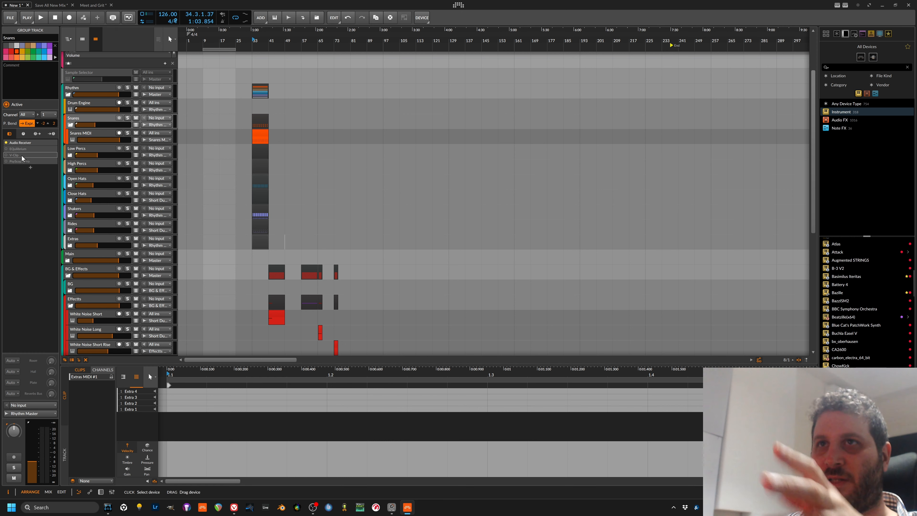
click(6, 155)
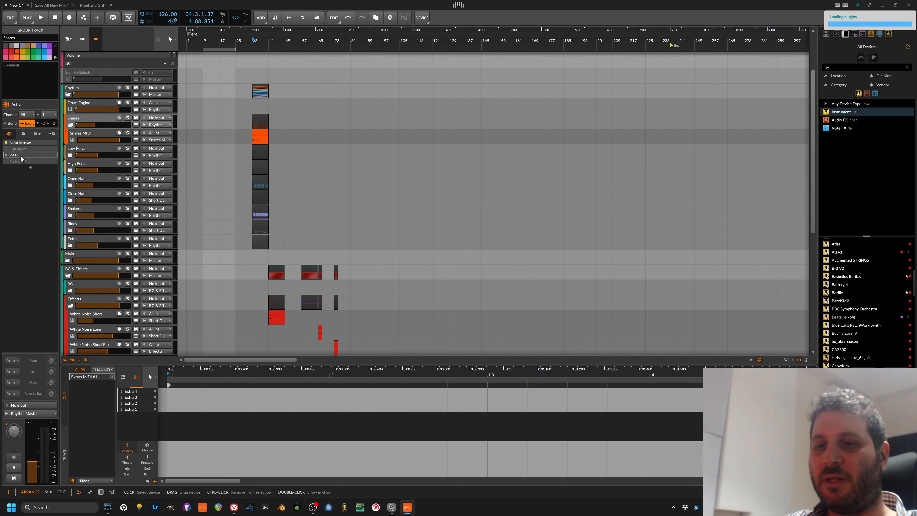
click(71, 125)
click(68, 94)
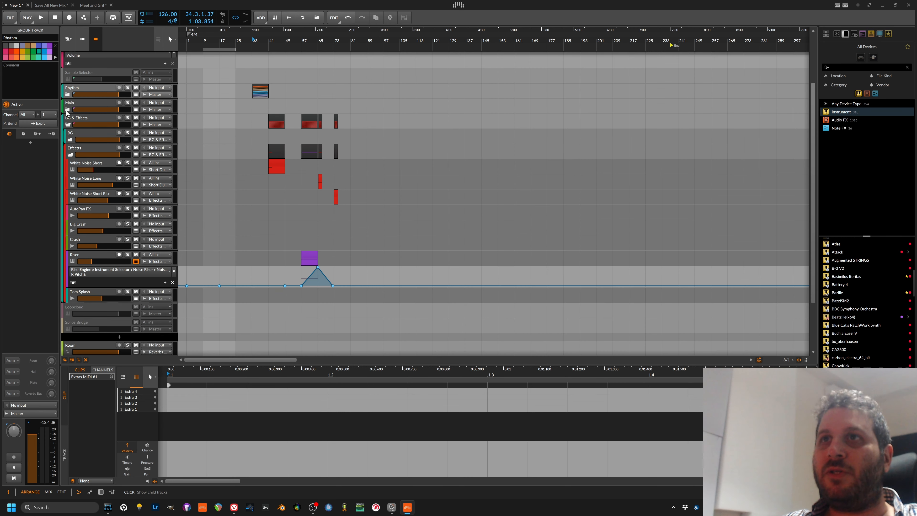
Expand the Main group to show its child tracks, and select the group.
click(68, 110)
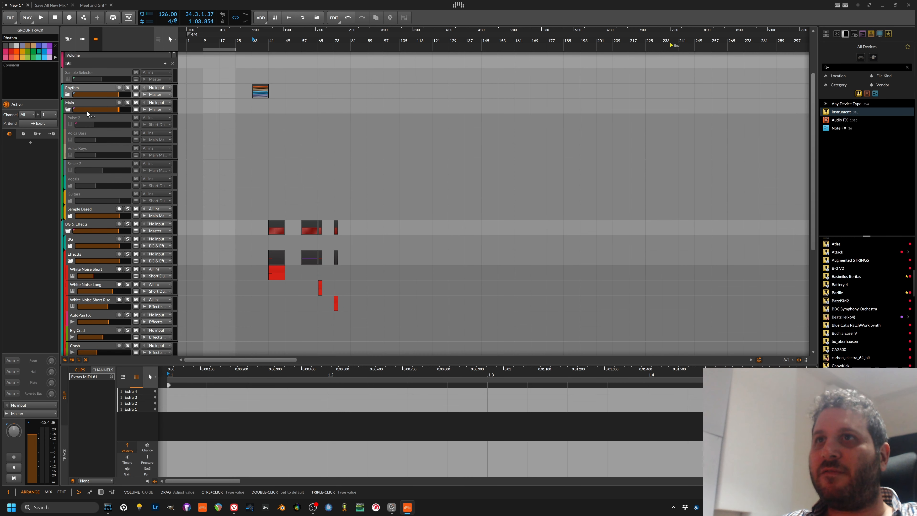
scroll(71, 144, up, 1)
click(70, 130)
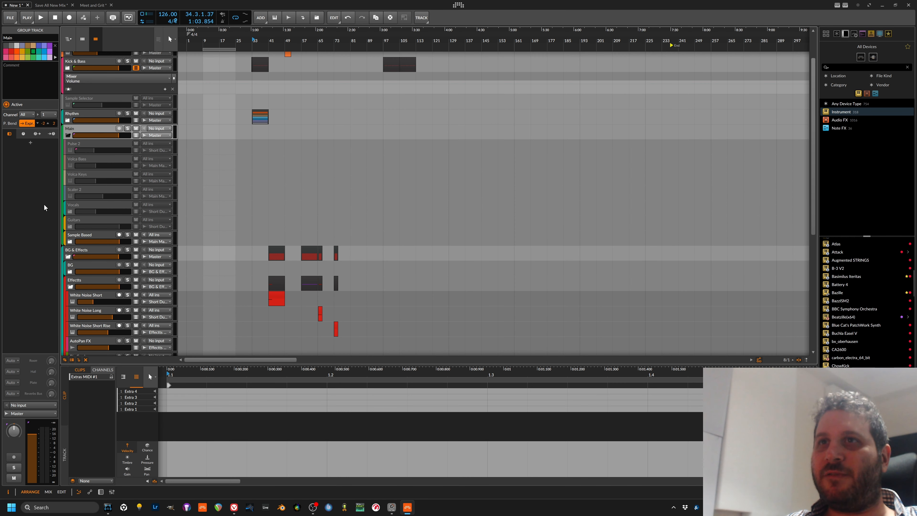
scroll(125, 211, down, 5)
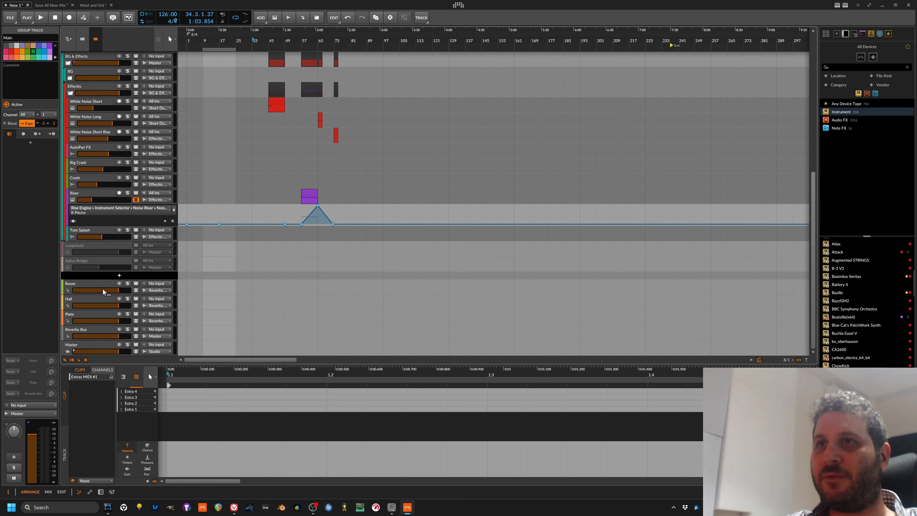
scroll(205, 266, up, 5)
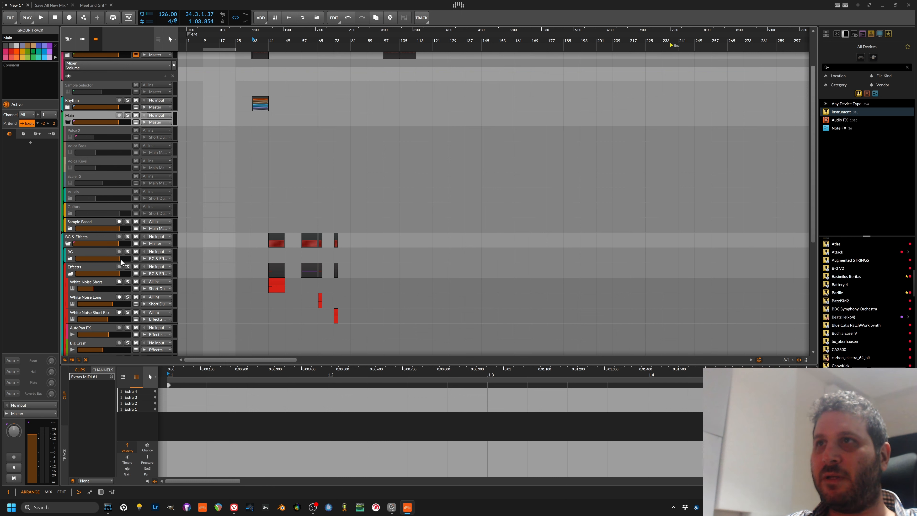
Examine the devices and routing of the deactivated Pulse 2, Volca Bass and Volca Keys tracks in the Main group.
click(87, 131)
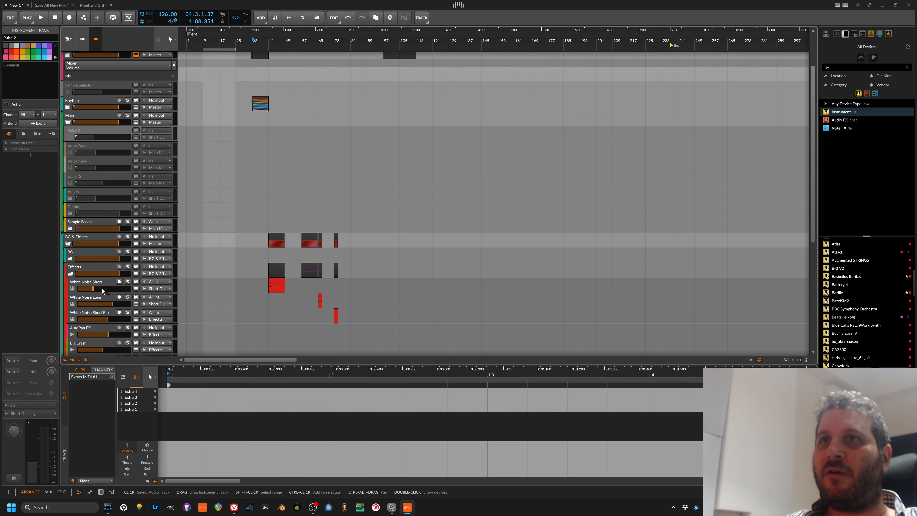
key(Down)
key(Down)
key(Down)
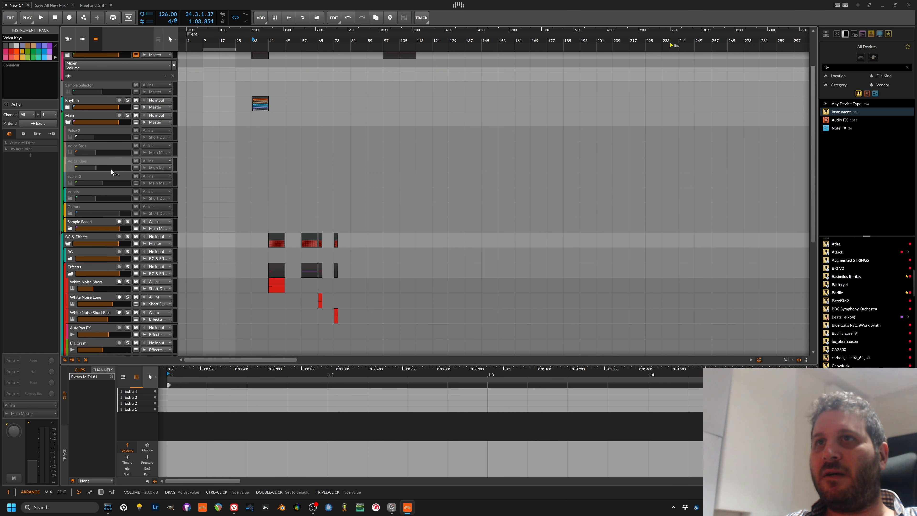
key(Up)
key(Up)
key(Up)
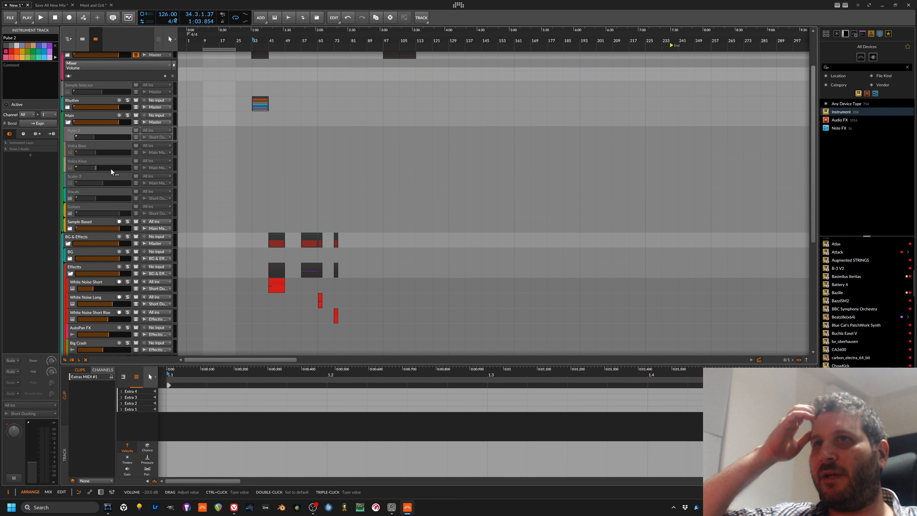
key(Down)
key(Down)
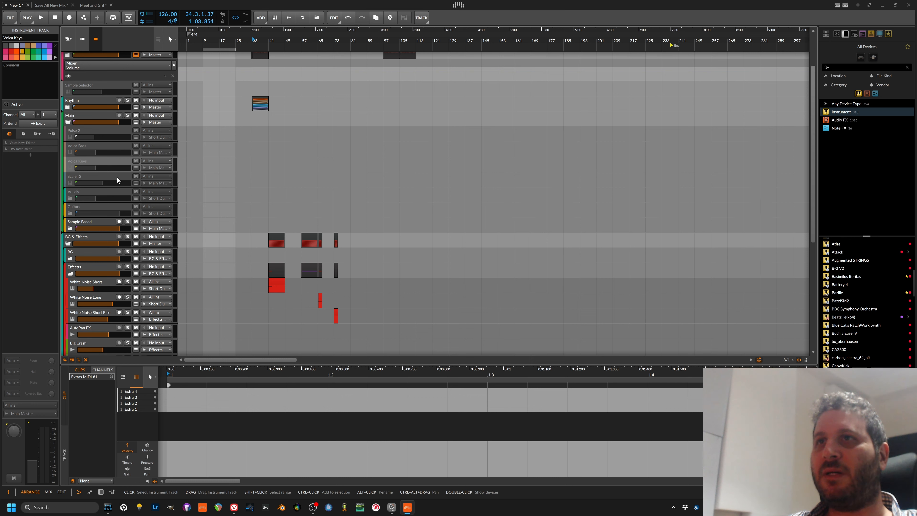
Activate the Scaler 2 track and open its plug-in window over the arrangement.
click(95, 177)
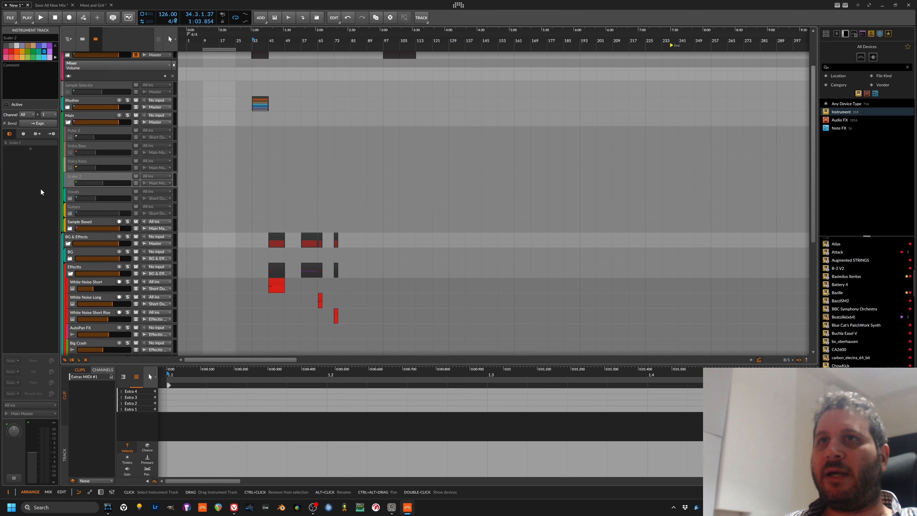
key(alt+a)
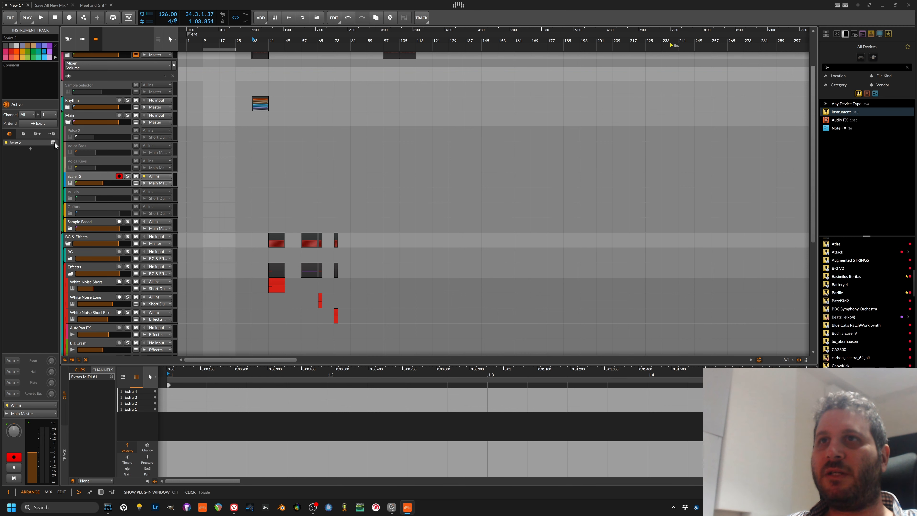
click(54, 142)
drag(562, 162, 488, 91)
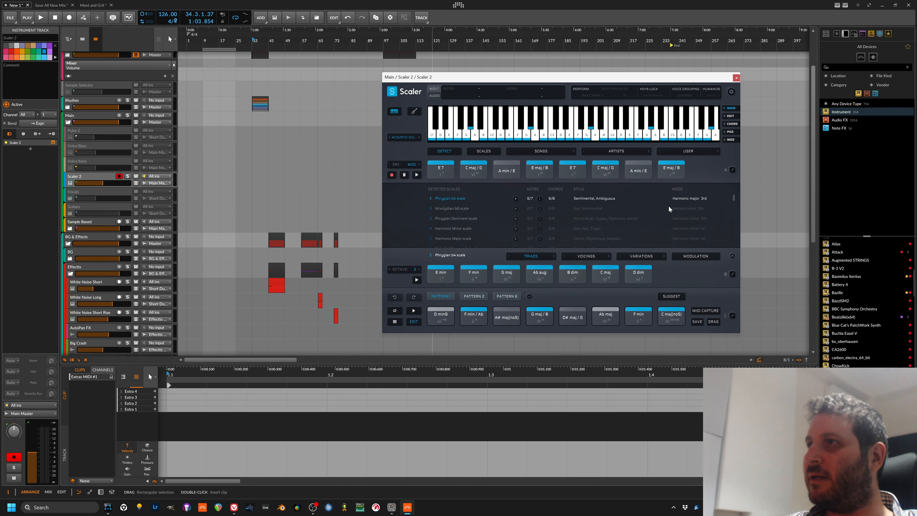
Audition the E min, F min, G maj and Ab aug triads of Scaler's Phrygian b4 scale.
click(442, 279)
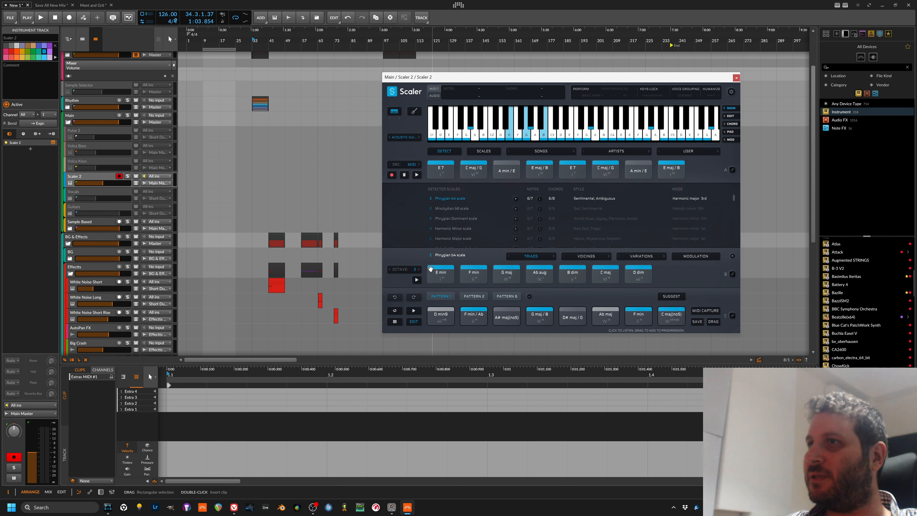
click(444, 274)
click(471, 274)
click(511, 274)
click(547, 274)
Audition the chords of Scaler's Pattern 1 from D min9 to C maj(no5), skipping D# maj / G.
click(450, 319)
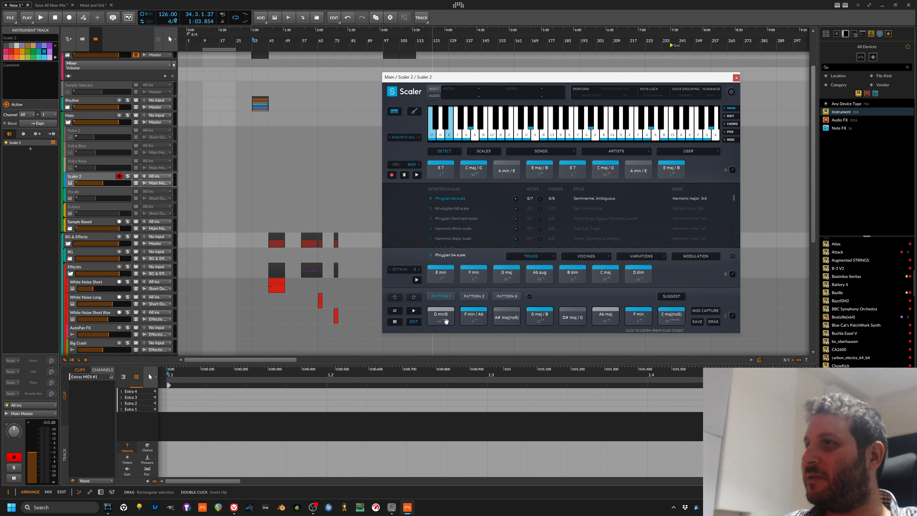
click(474, 317)
click(500, 318)
click(535, 319)
click(603, 317)
click(638, 317)
click(666, 317)
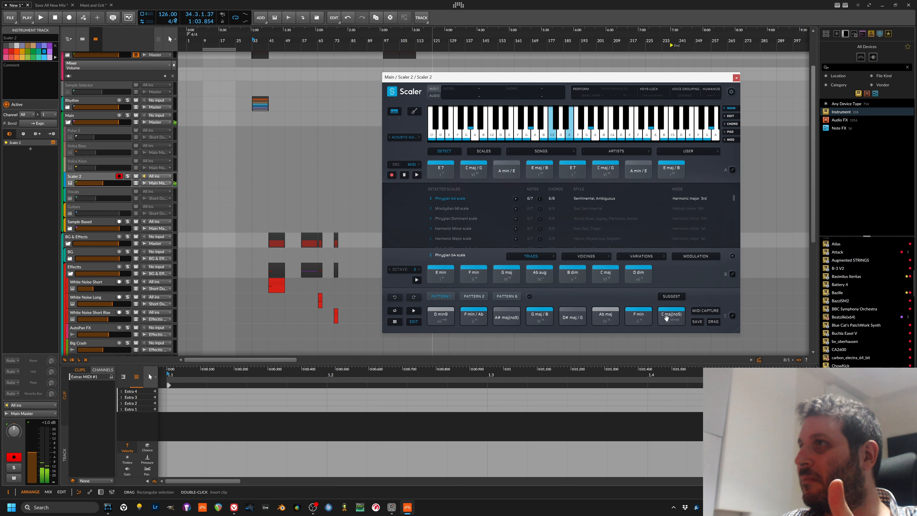
Clear Scaler's detected chords, and show its Chord page followed by its Pad page.
click(403, 175)
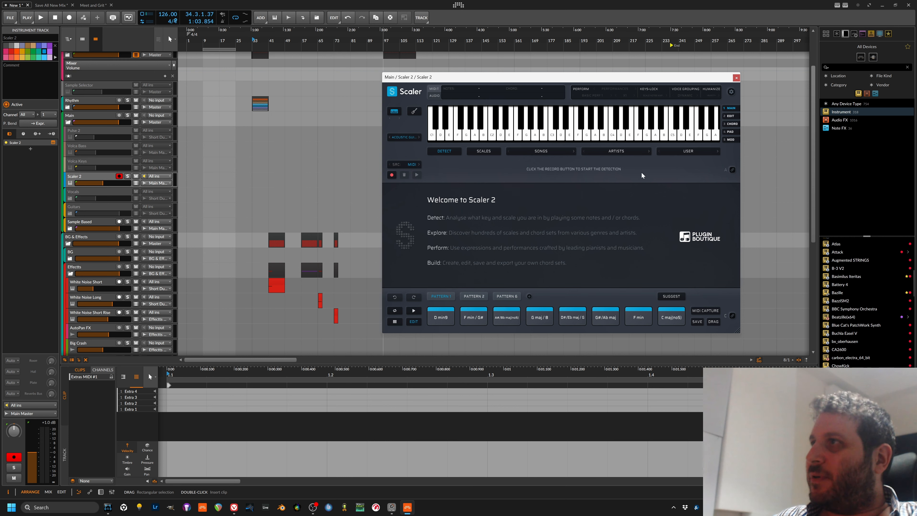
click(732, 124)
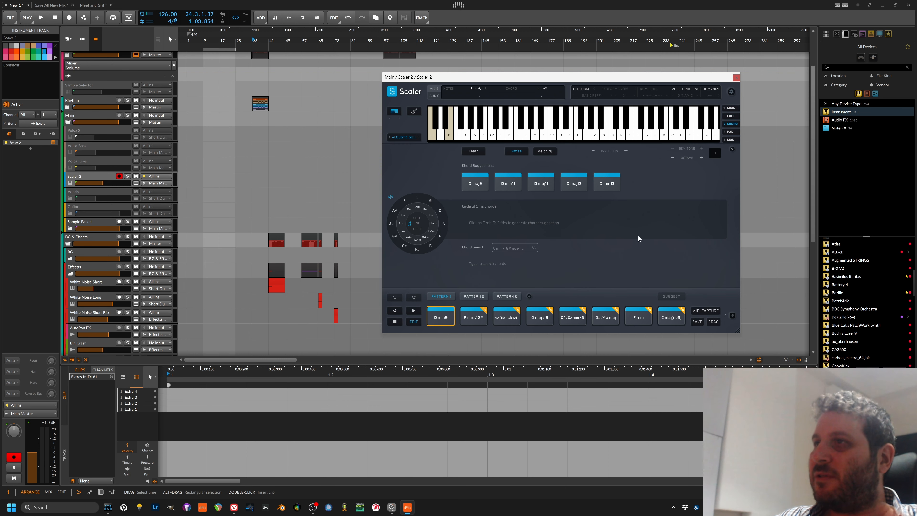
click(727, 132)
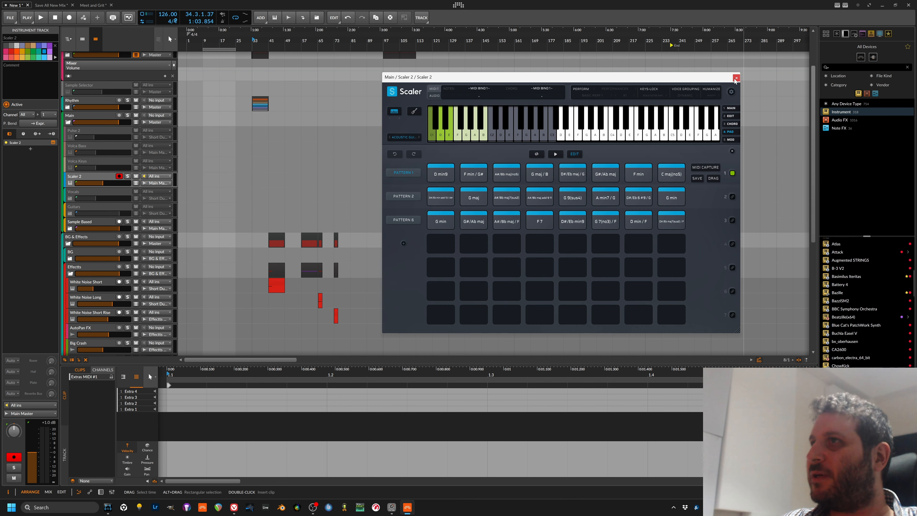
Close the Scaler 2 plug-in window and deactivate the Scaler 2 track.
click(734, 78)
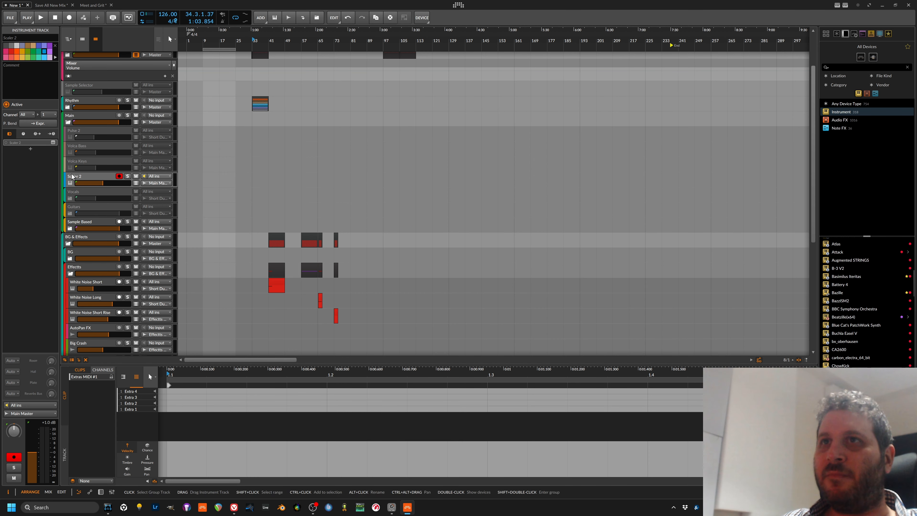
key(alt+a)
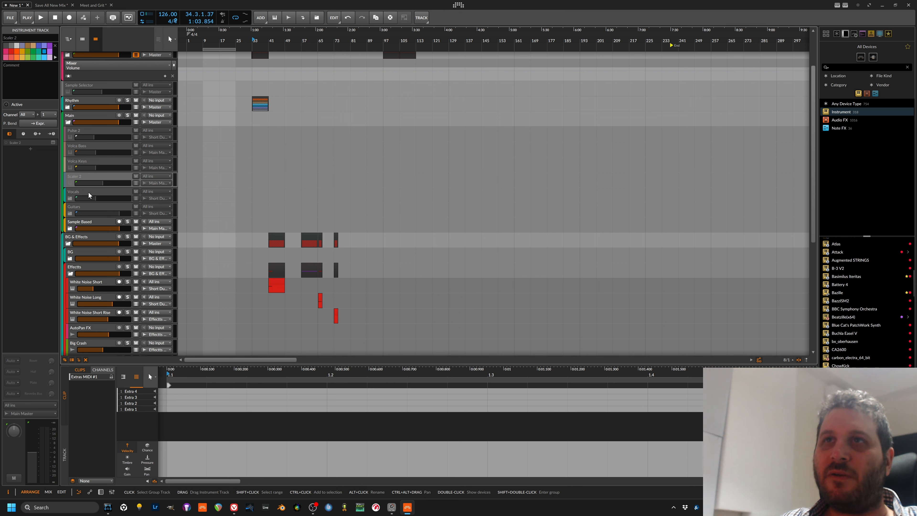
Look over the deactivated Vocals and Guitars group tracks, then bring up the Sample Players track inside Sample Based.
click(88, 191)
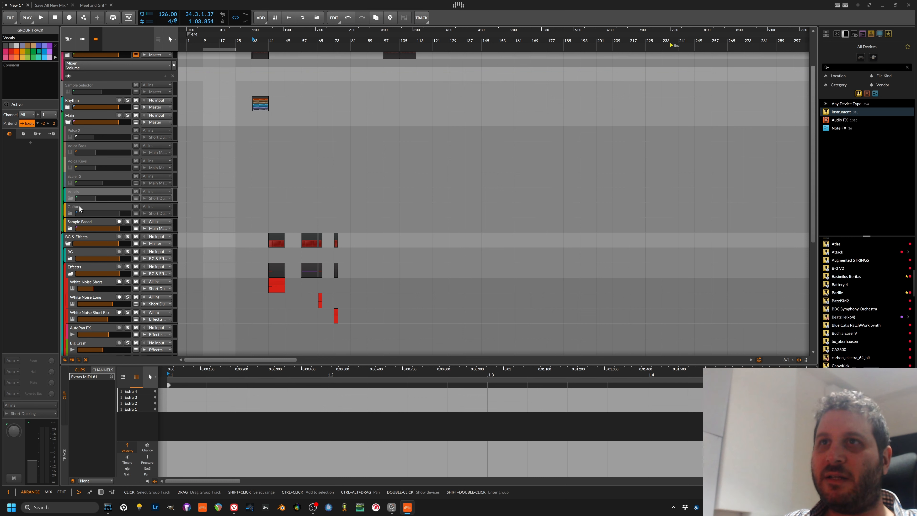
click(84, 206)
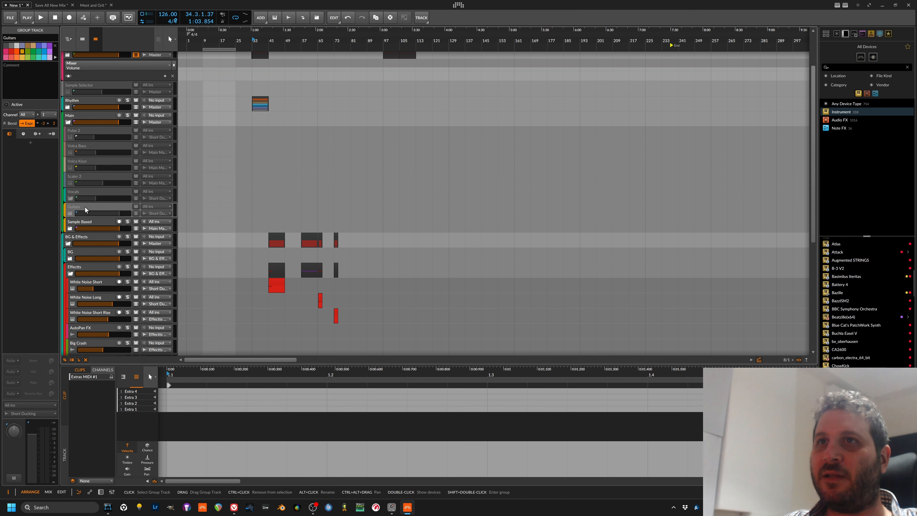
click(71, 213)
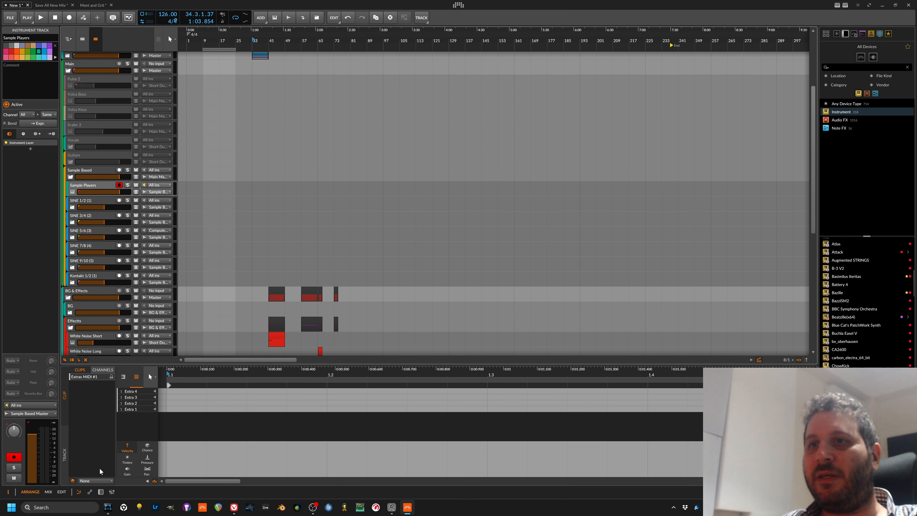
Show the Sample Players device chain and inspect the SINE Player layer's MIDI Receiver with its Note Receivers.
click(101, 491)
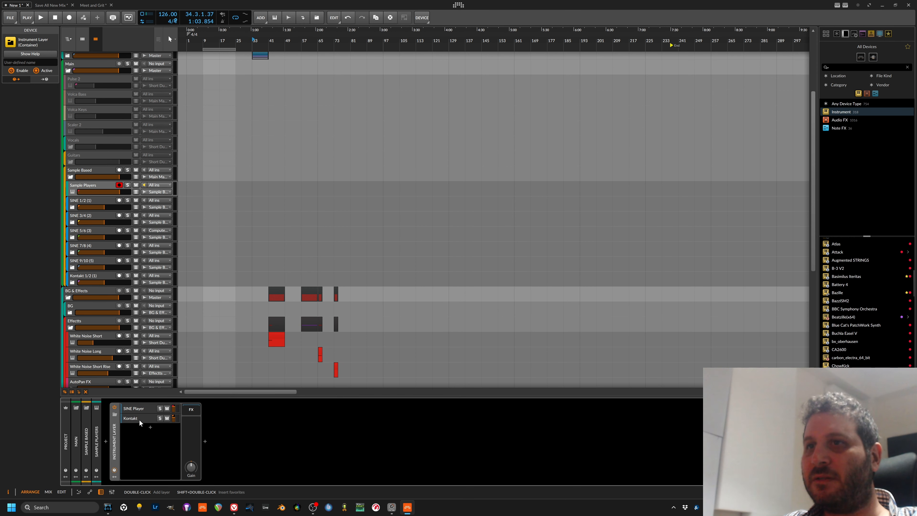
click(139, 409)
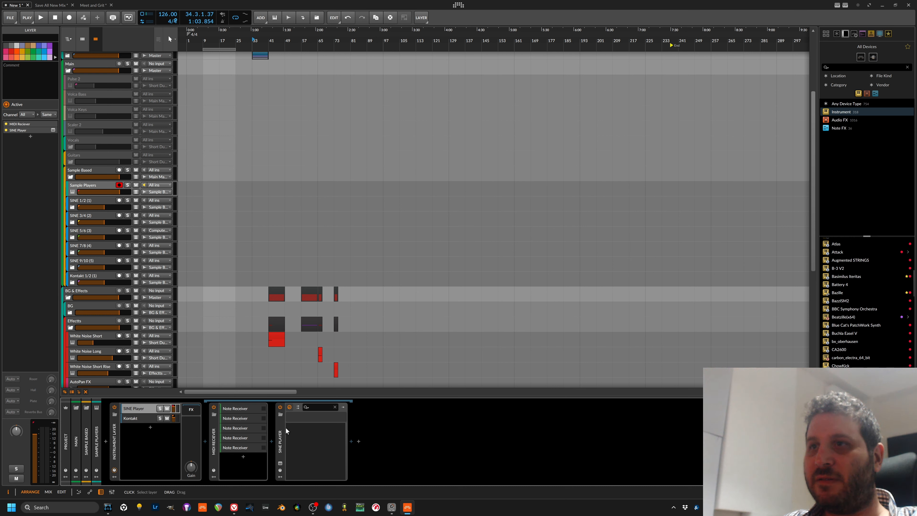
click(241, 409)
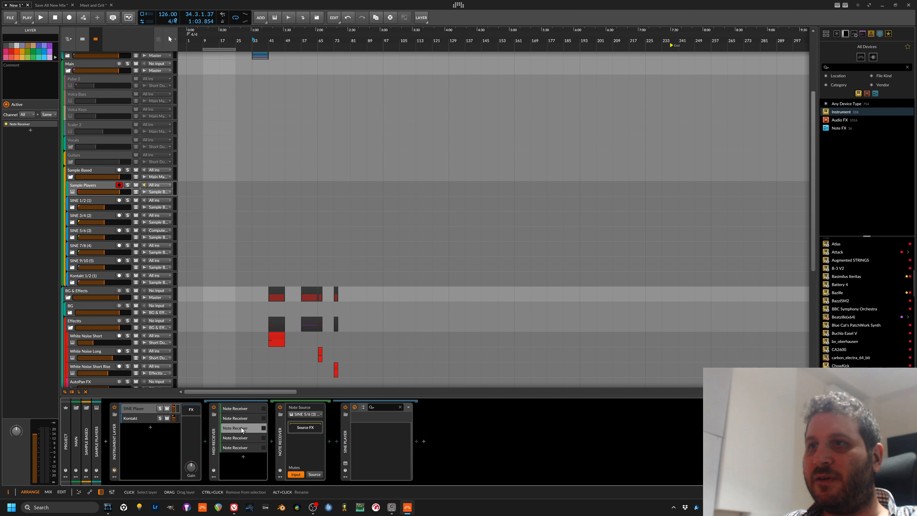
click(241, 435)
Inspect the SINE 1/2 (1) group's Audio Receiver and the MIDI track inside it, then collapse the Sample Based group.
click(83, 217)
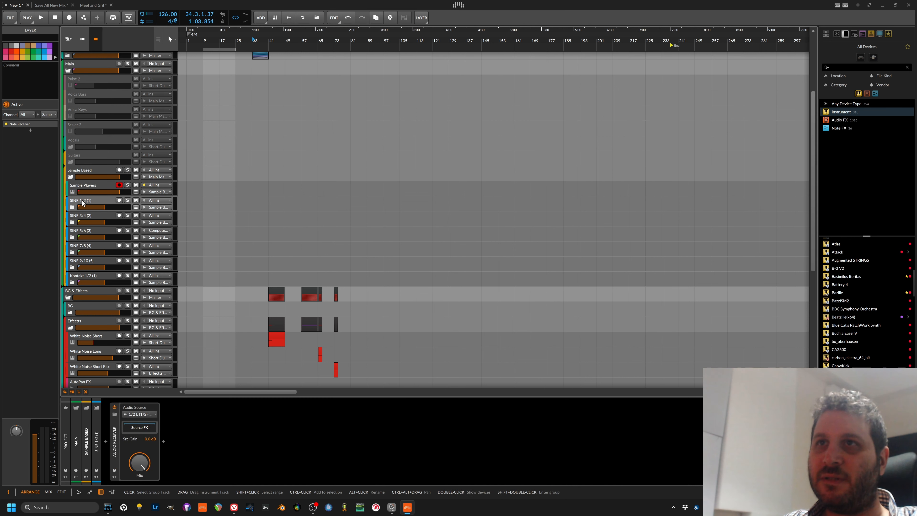
click(85, 203)
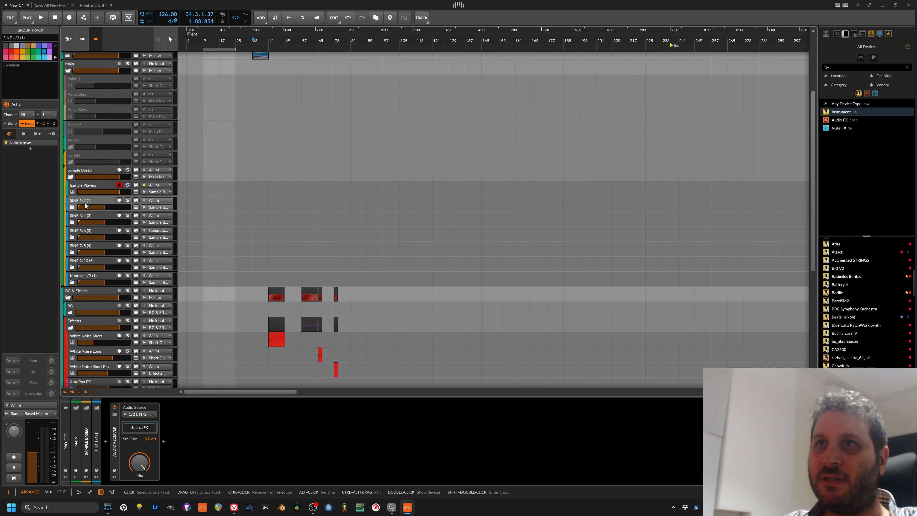
click(91, 216)
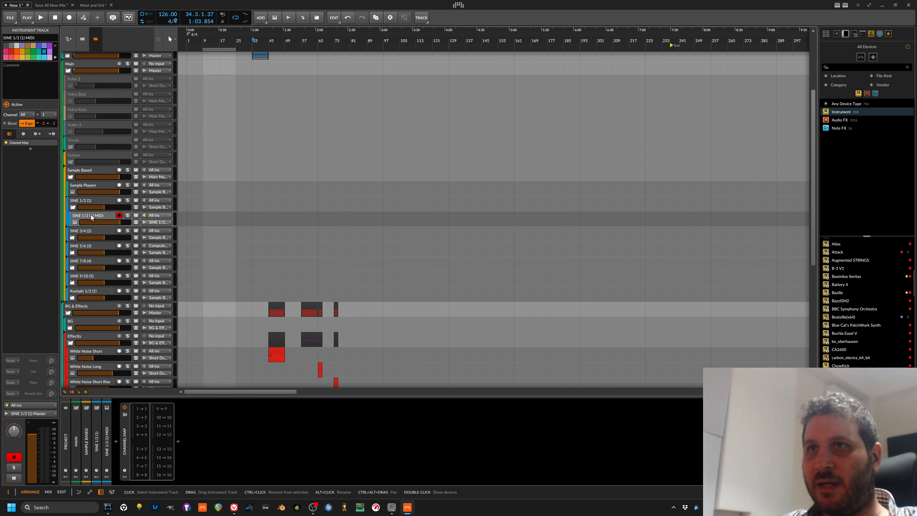
click(76, 203)
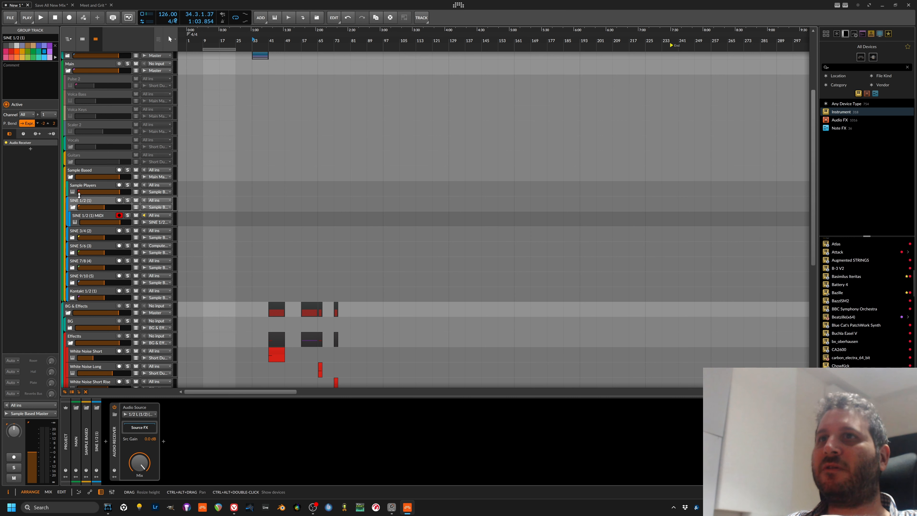
click(70, 177)
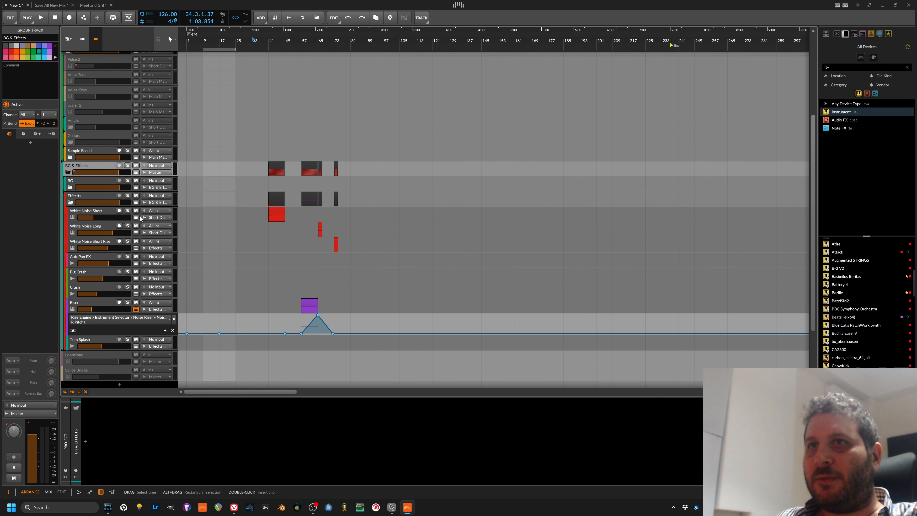
Review the BG and Effects groups, and compare the Noise Riser and Phase Plant layers in the Riser track's Rise Engine.
click(83, 183)
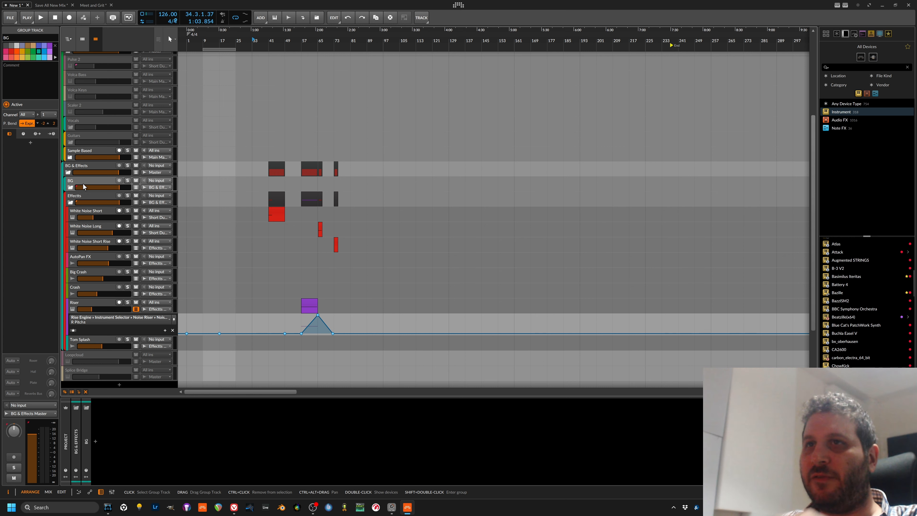
click(91, 198)
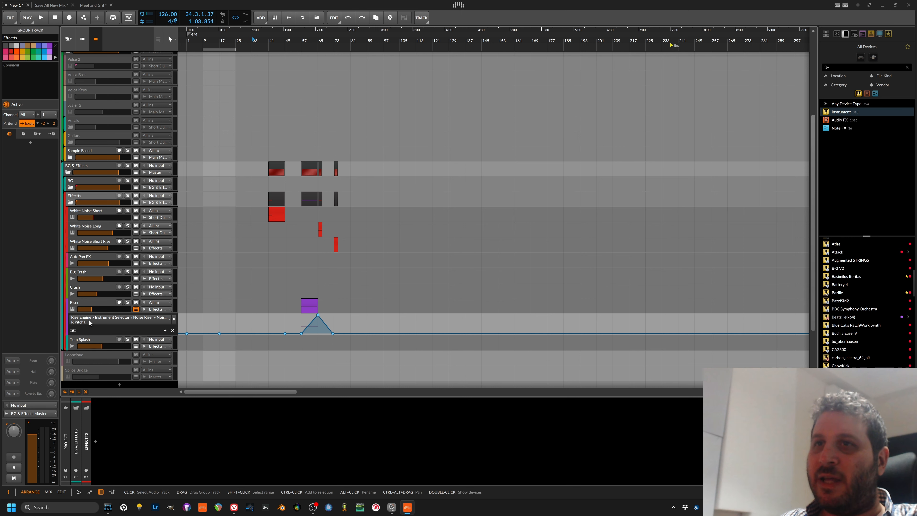
click(92, 302)
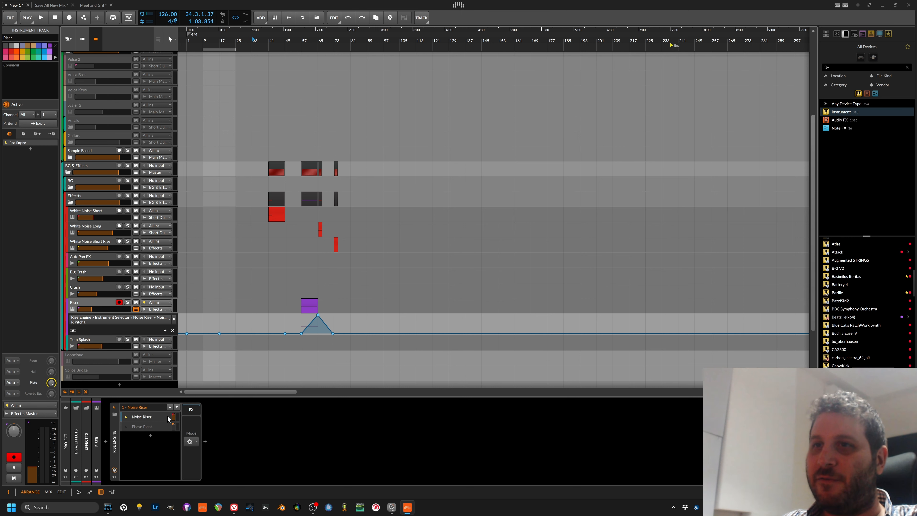
click(153, 417)
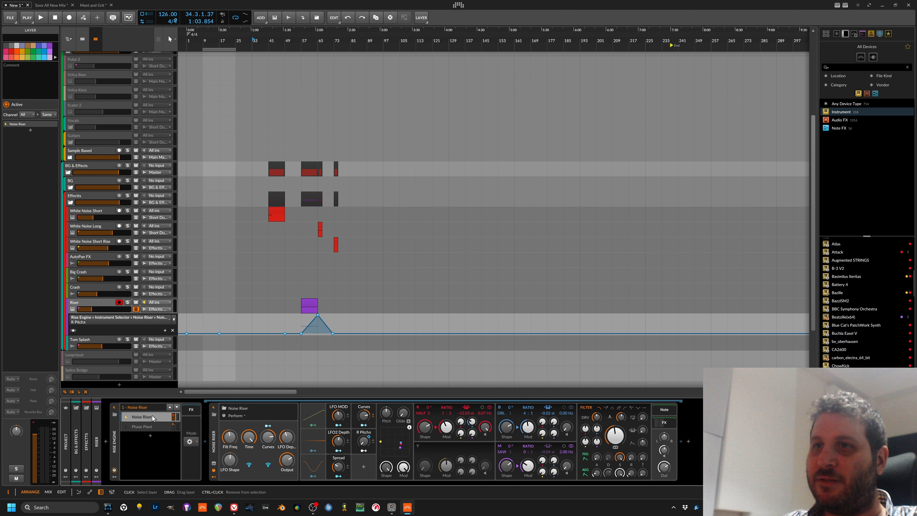
click(143, 426)
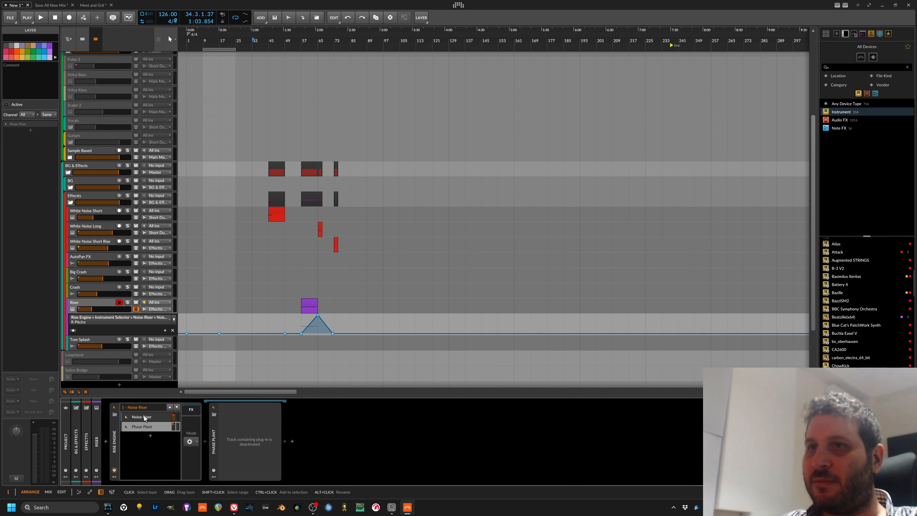
click(144, 417)
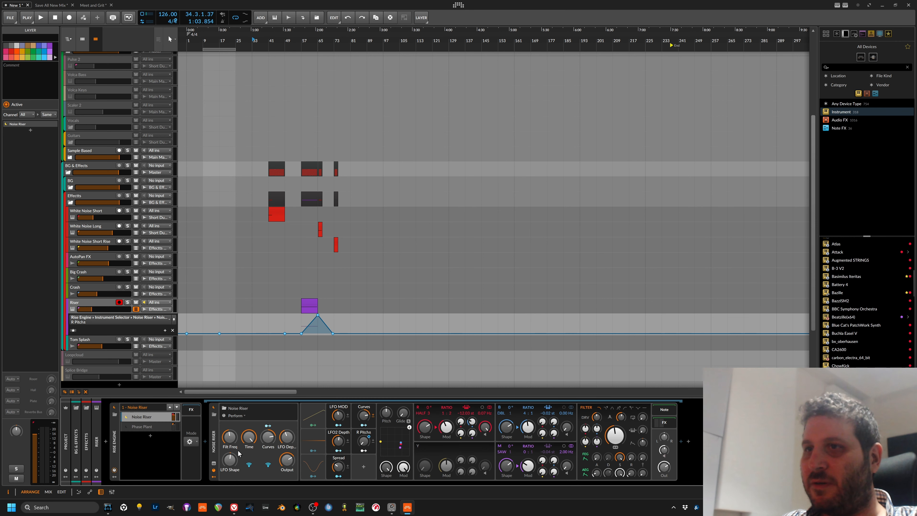
Delete the stray automation points before the ramp in the Riser track's pitch automation lane.
drag(290, 327, 171, 351)
key(Delete)
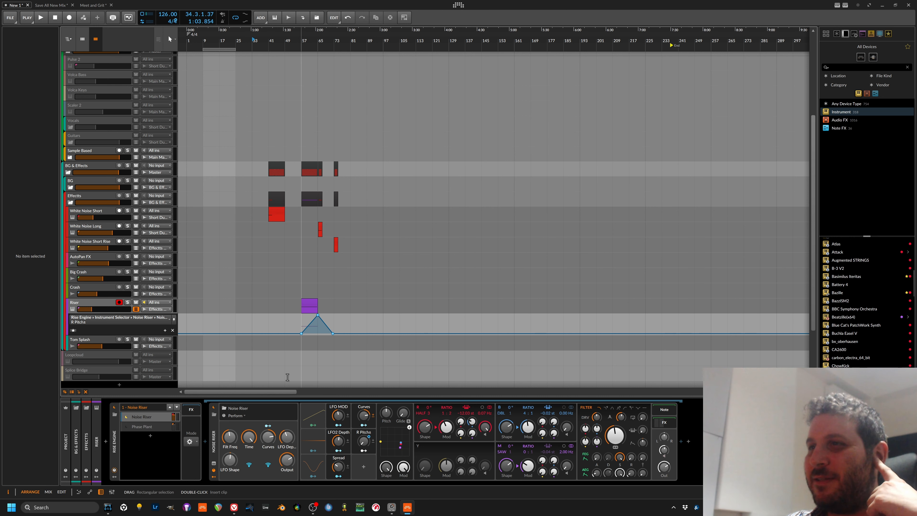
Select the Tom Splash track, search the Samples + Clips browser for "tom", and audition samples such as Tom 02 ASM Floor.
click(103, 340)
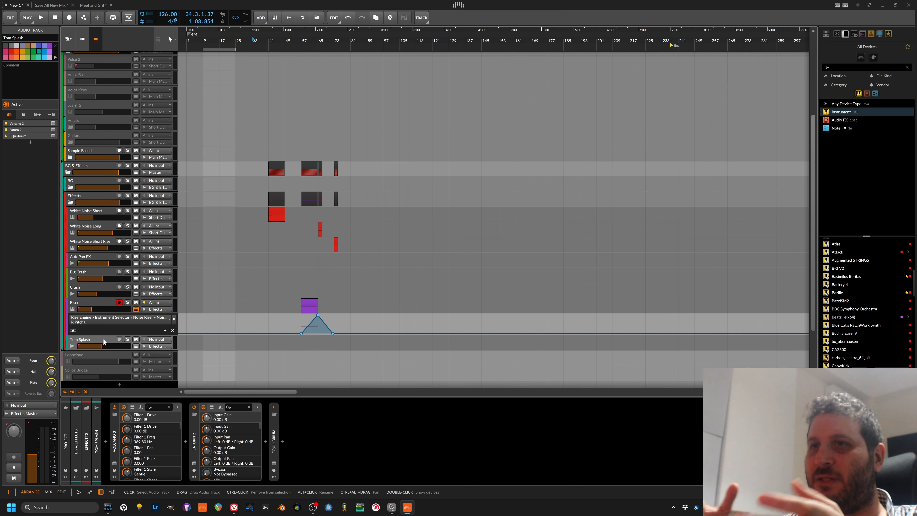
click(862, 66)
text(tom)
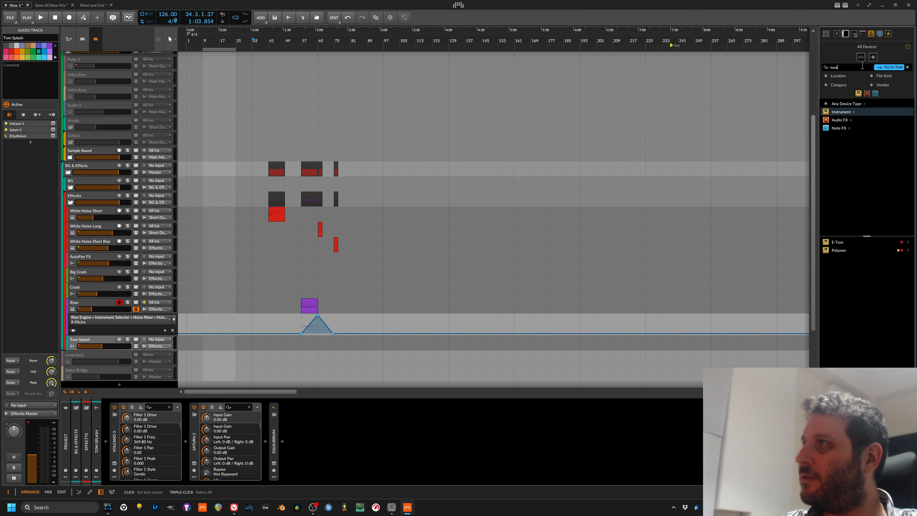
click(862, 34)
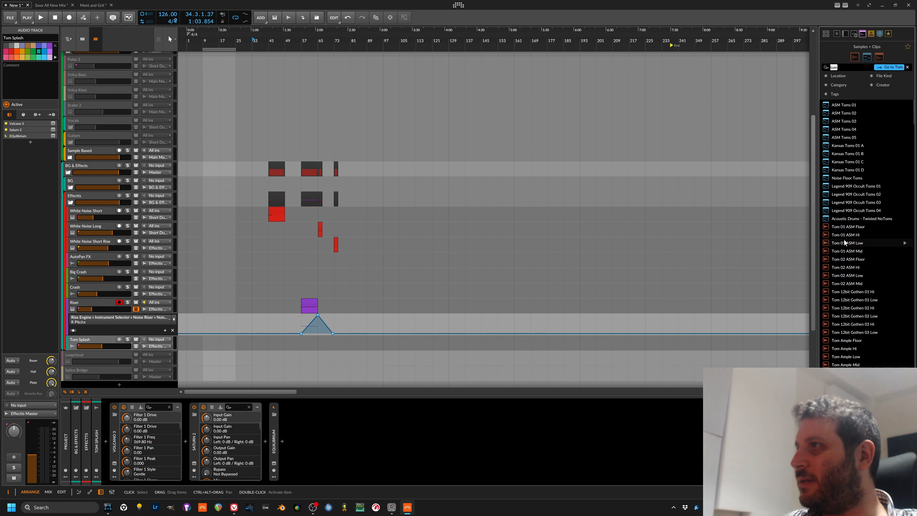
click(843, 251)
click(848, 259)
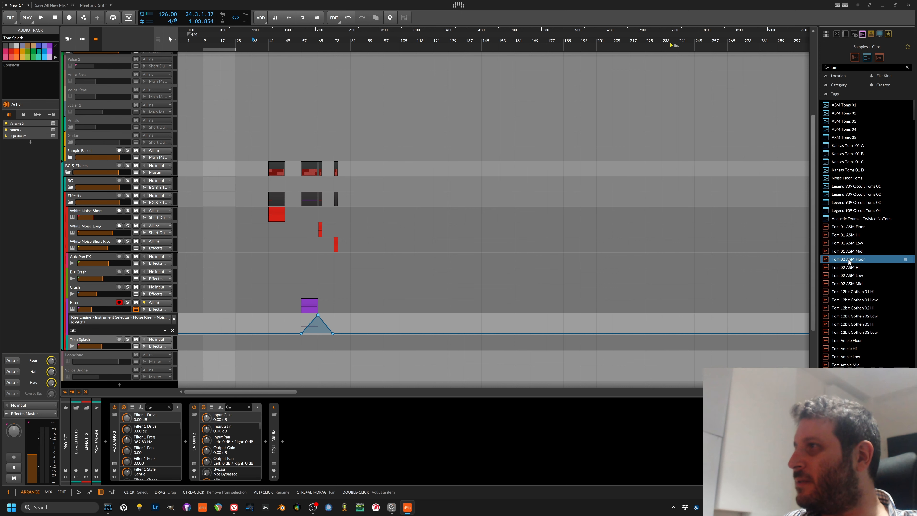
Place Tom 01 ASM Low and Tom 02 ASM Floor back to back from bar 9 on Tom Splash, halve their lengths, and play them.
click(848, 245)
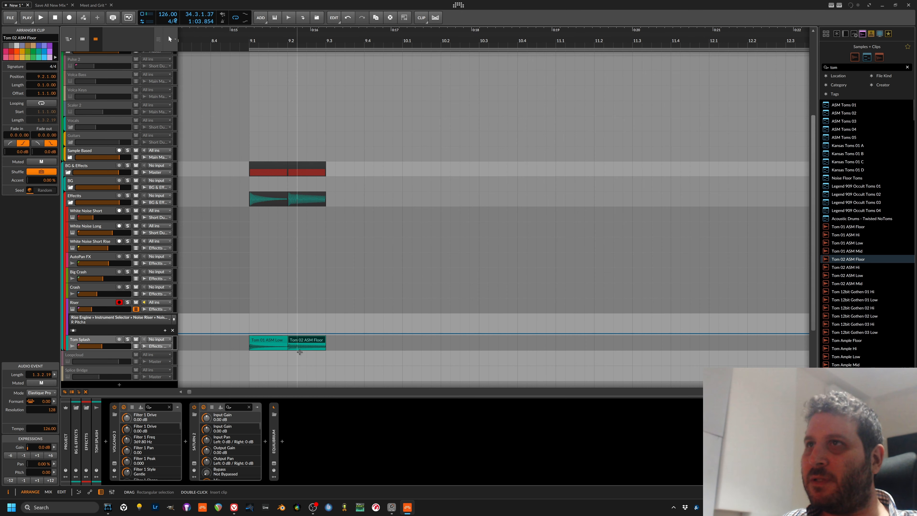
mouse_move(285, 340)
mouse_down()
mouse_move(266, 340)
mouse_move(288, 340)
mouse_up()
key(space)
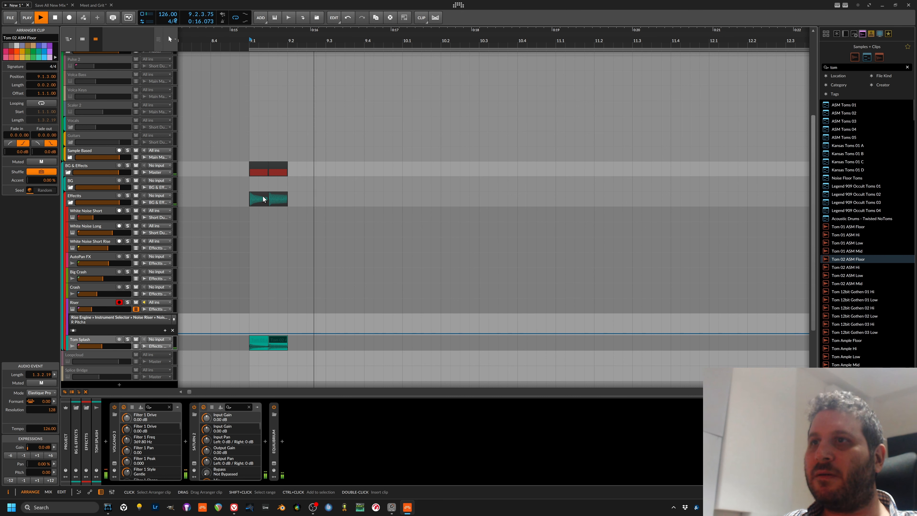
Show the Tom Splash track's Volcano 3 plug-in window and close it again.
click(115, 463)
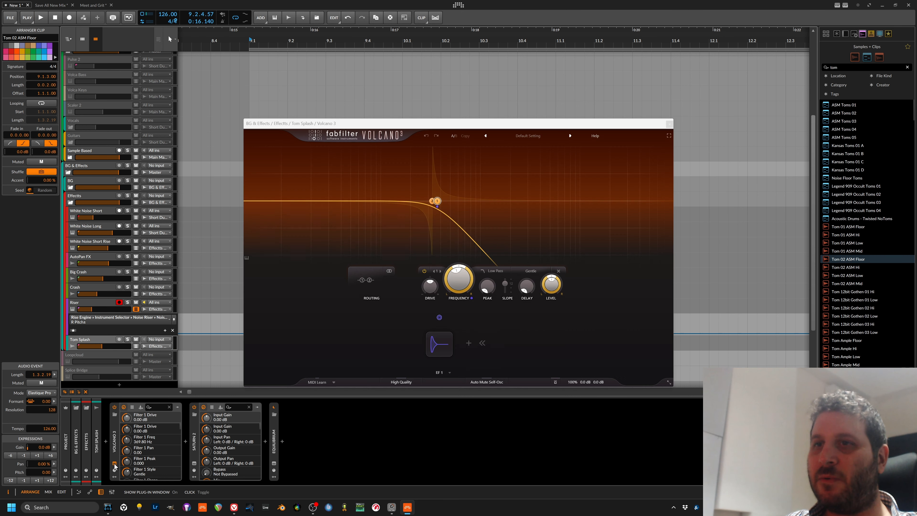
click(114, 464)
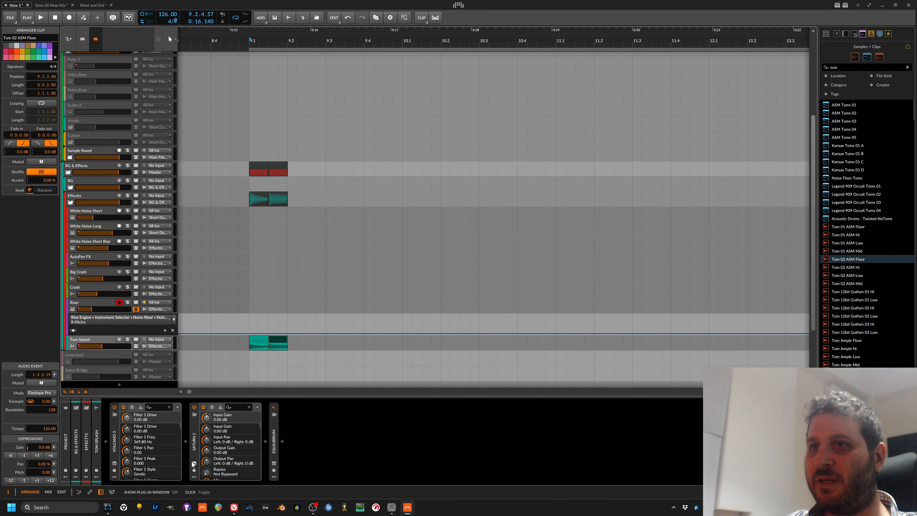
Delete both tom clips from the Tom Splash track and return to the full arrangement overview.
drag(235, 341, 287, 345)
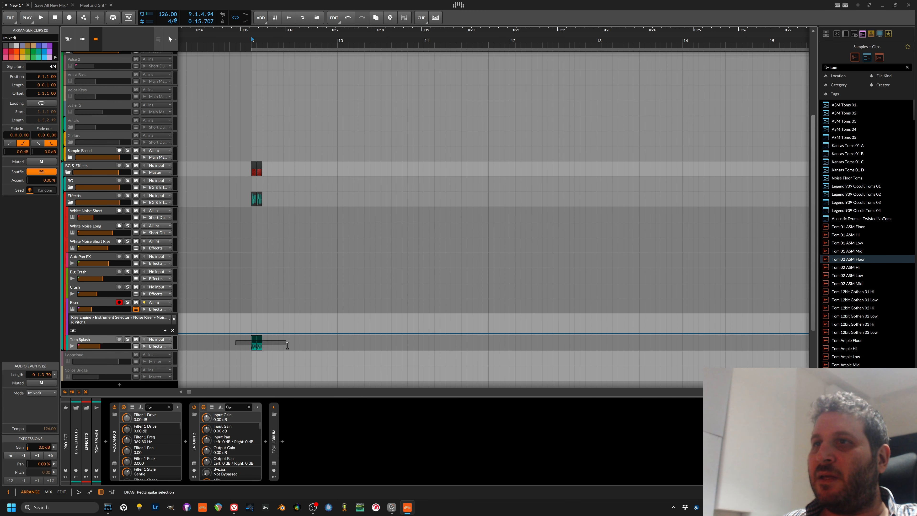
key(Delete)
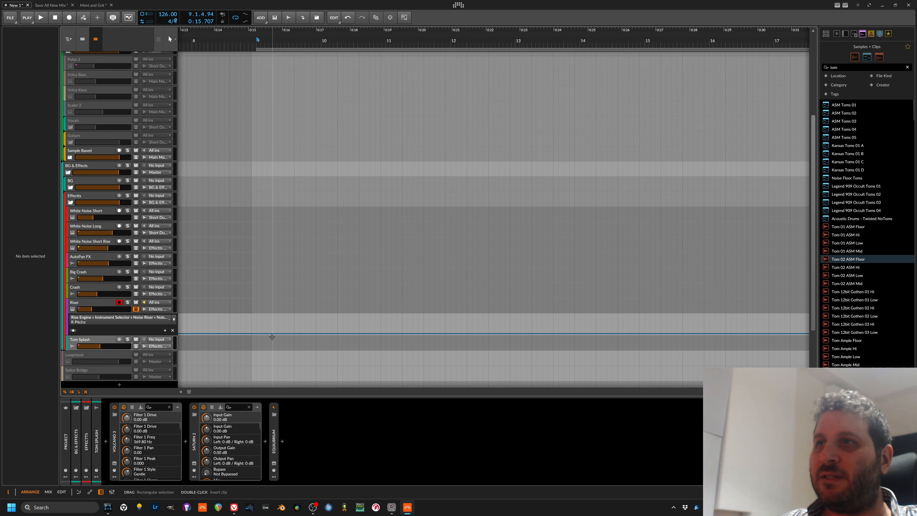
scroll(272, 336, down, 10)
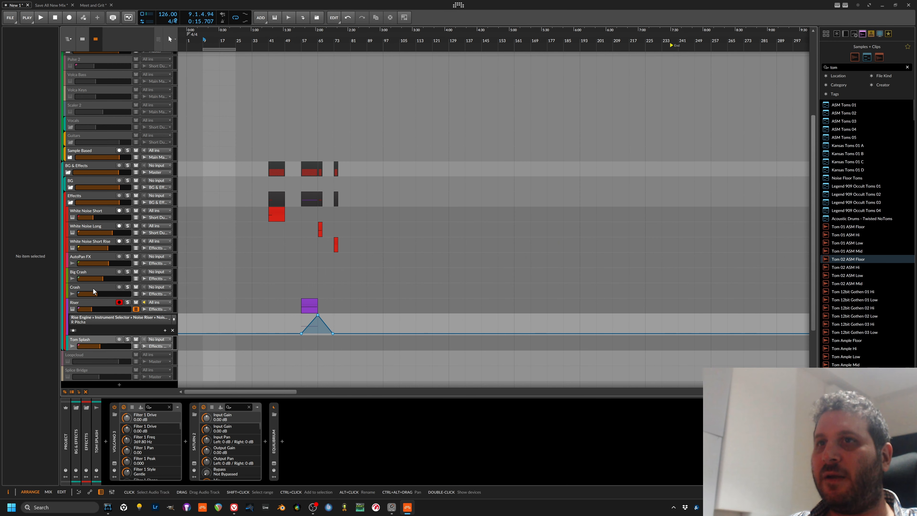
Inspect the device chains of the Crash and Big Crash tracks, and open Big Crash's ValhallaSupermassive window.
click(215, 301)
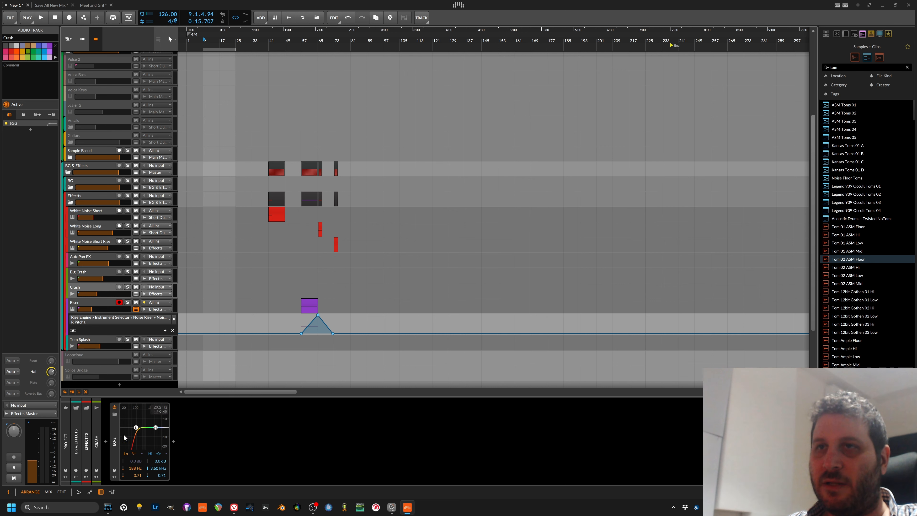
click(99, 270)
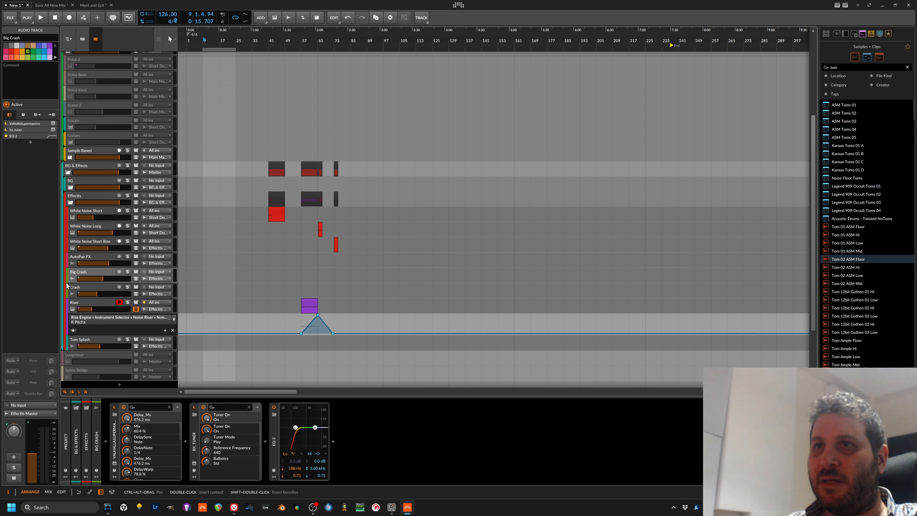
click(113, 466)
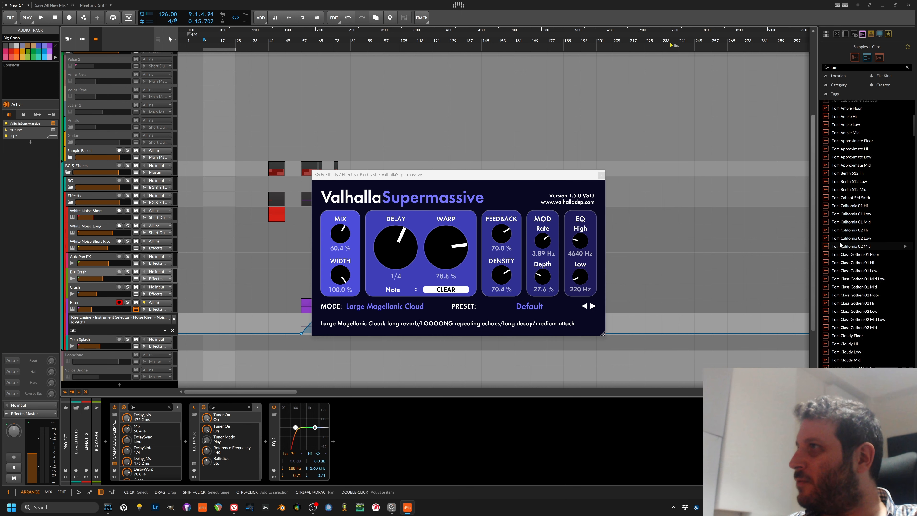
Search the sample library for "crash" and place Crash 14 Unbranded 03 on the Big Crash track at bar 9.
click(862, 68)
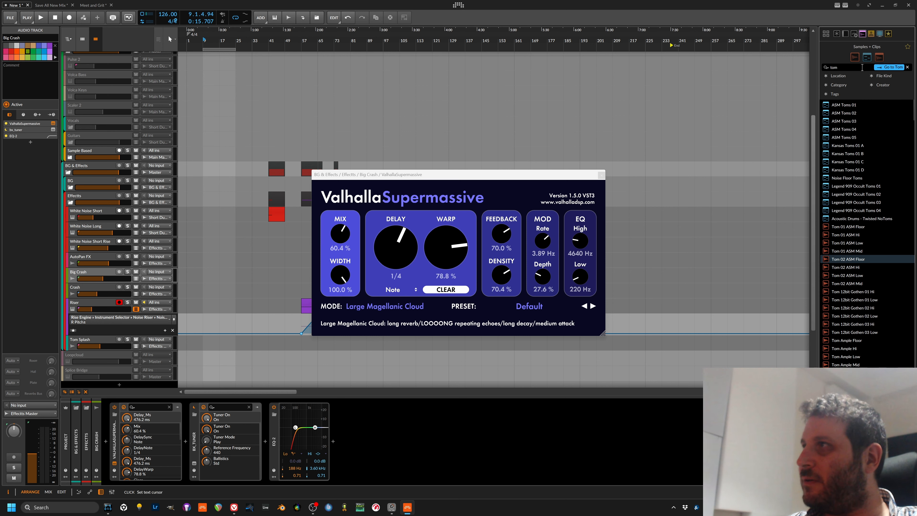
text(crash)
click(200, 122)
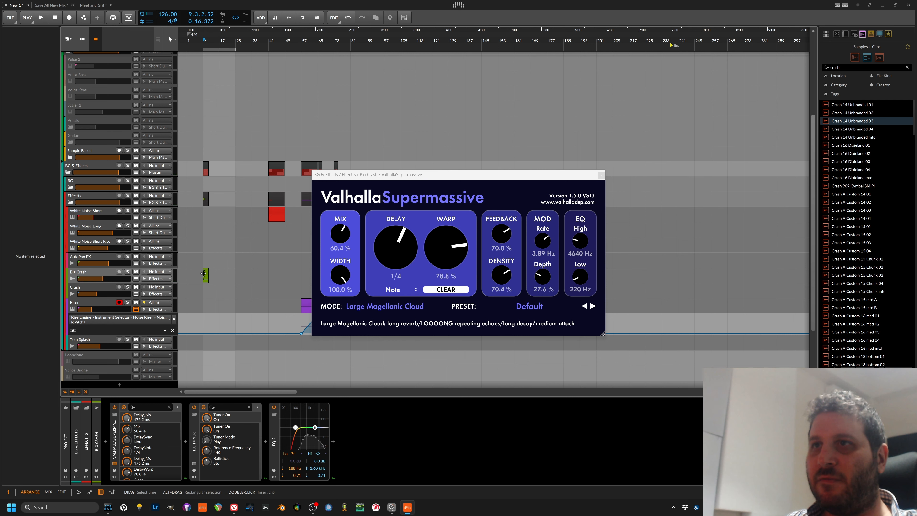
Put a crash clip on the AutoPan FX track at bar 9 and play it with the Panstation2 window open.
drag(205, 273, 205, 260)
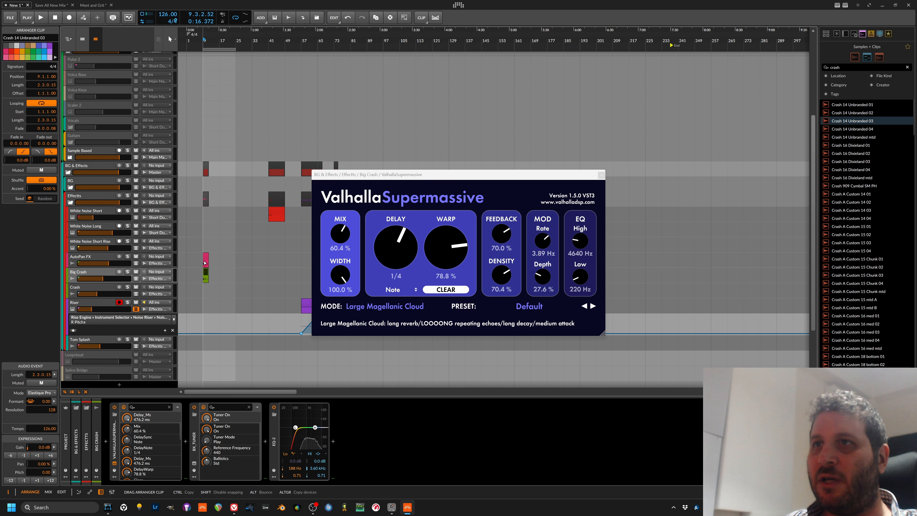
click(91, 258)
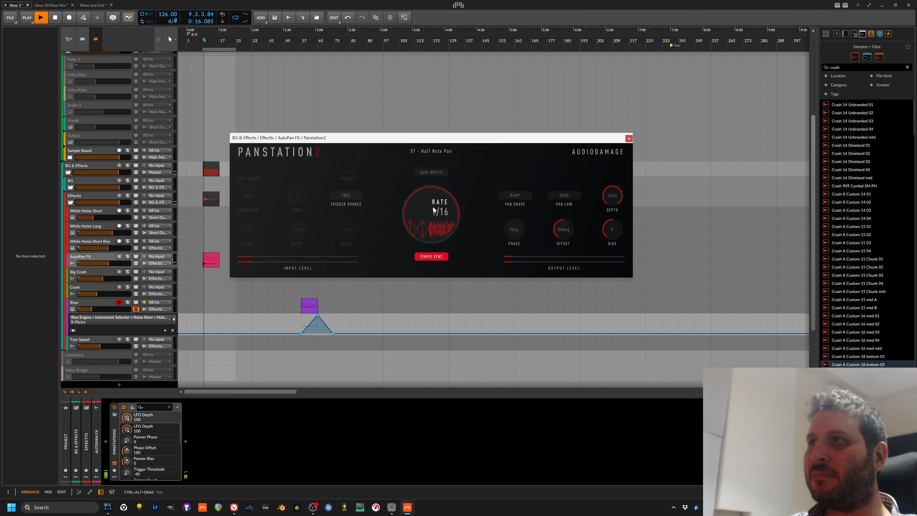
key(space)
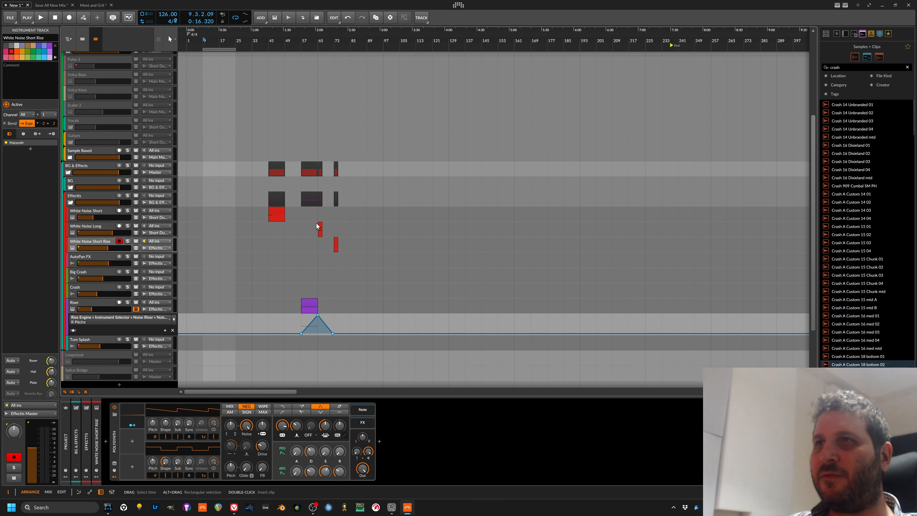
Play the White Noise Short clip from bar 41 with its Polysynth device shown.
click(269, 44)
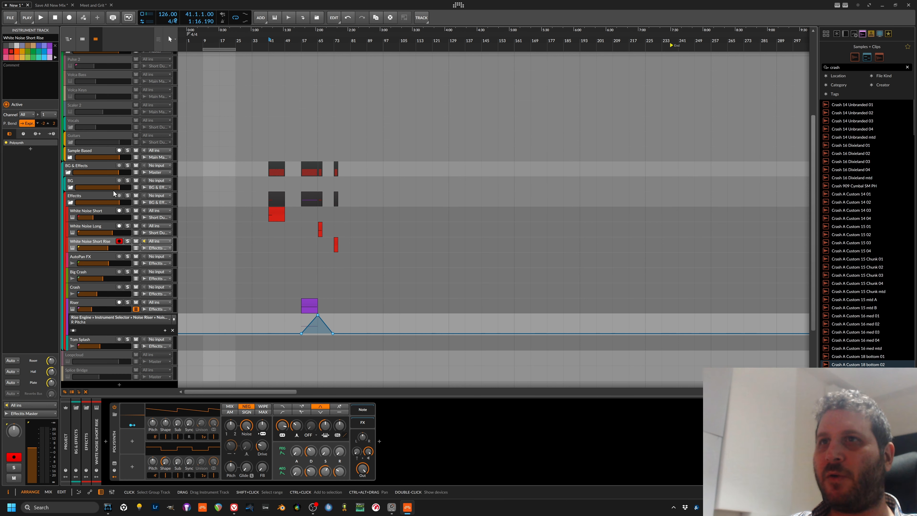
click(96, 210)
key(space)
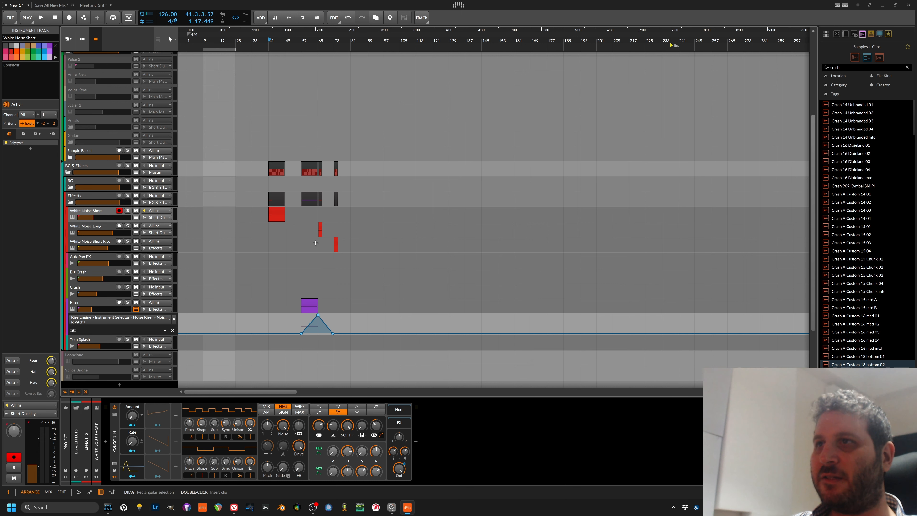
Show the White Noise Long track's Polysynth and play its clip from bar 65.
scroll(319, 181, up, 5)
click(90, 227)
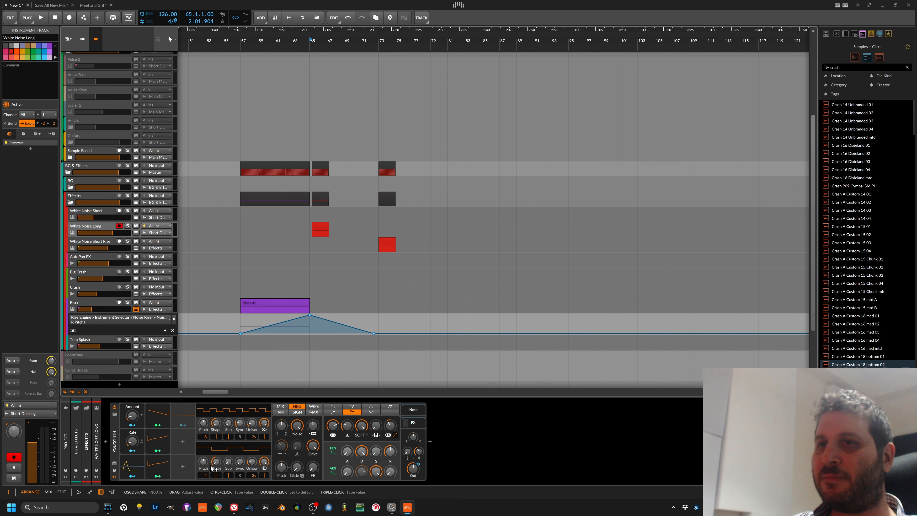
key(space)
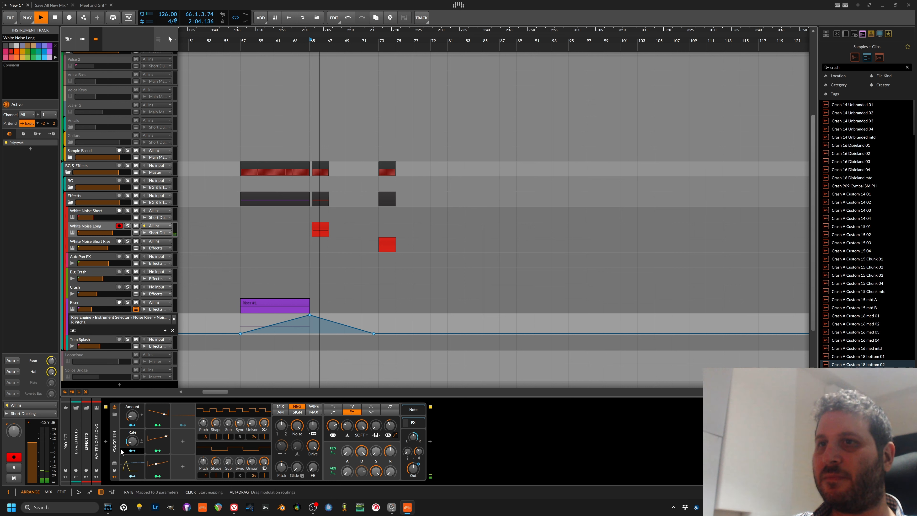
key(space)
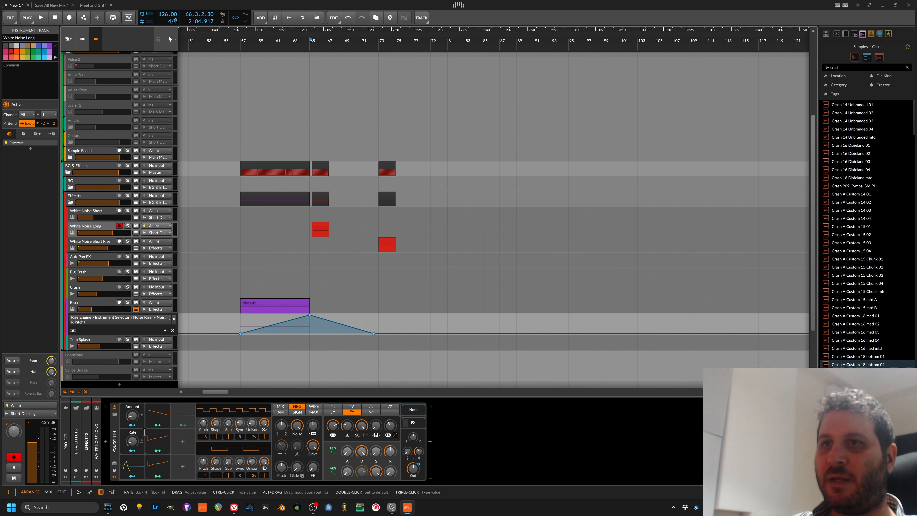
Expand the ADSR modulator on White Noise Long's Polysynth, reduce its attack to the minimum, and replay the clip.
key(space)
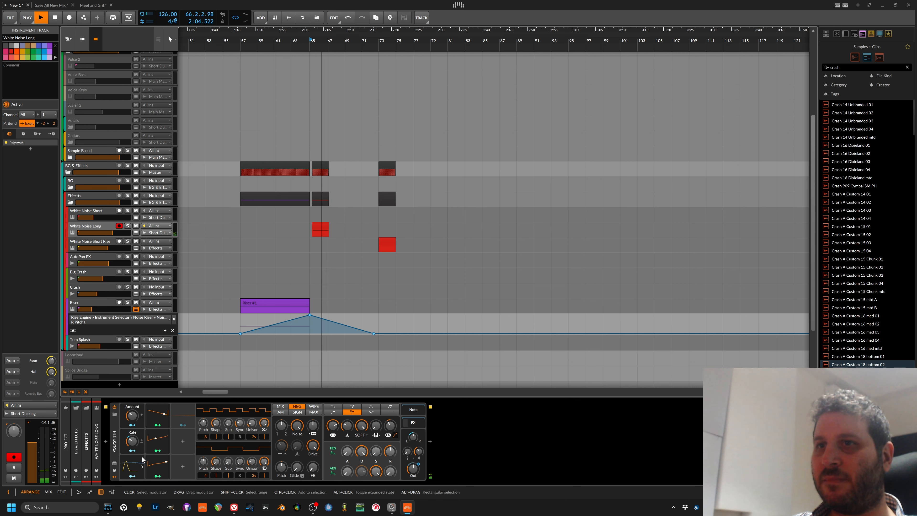
click(143, 459)
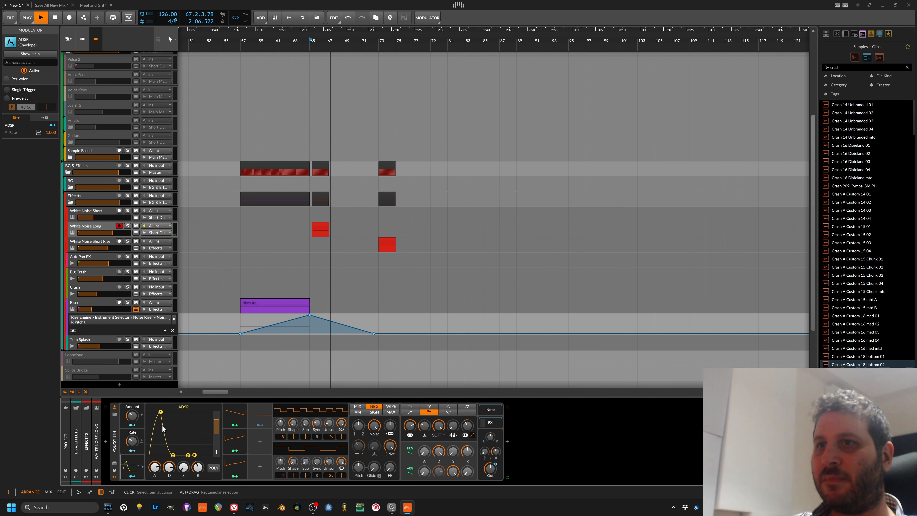
key(space)
drag(155, 467, 155, 501)
key(space)
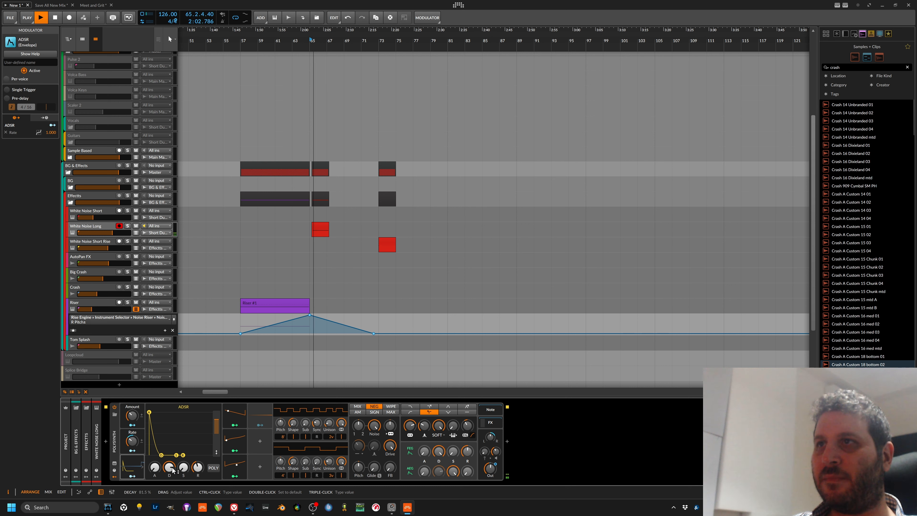
key(space)
key(space)
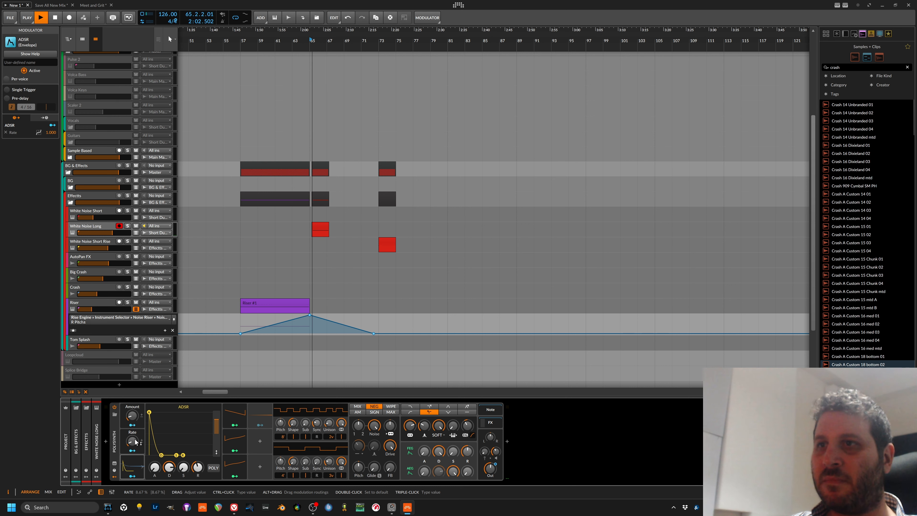
key(space)
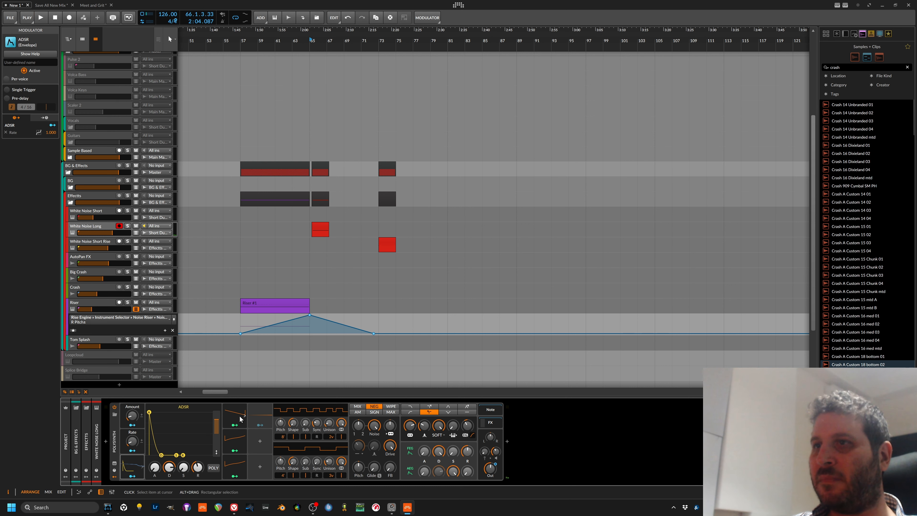
Expand LFO 3 on White Noise Long's Polysynth and play the clip to hear its modulation.
click(240, 418)
key(space)
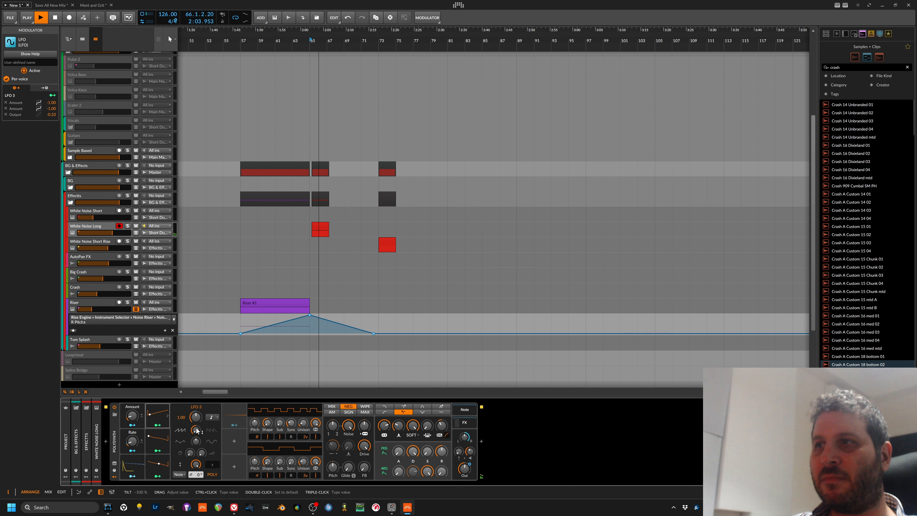
key(space)
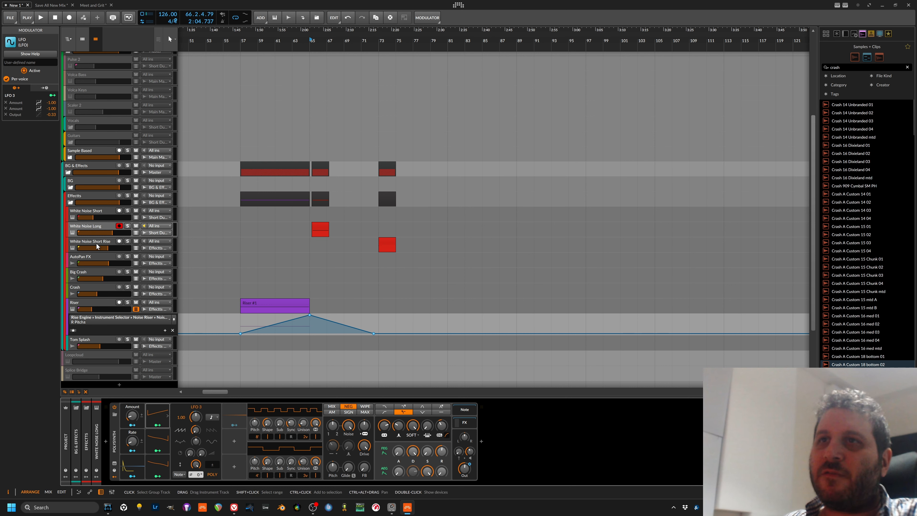
Show the White Noise Short Rise track's Polysynth and play its clip from bar 73.
click(77, 248)
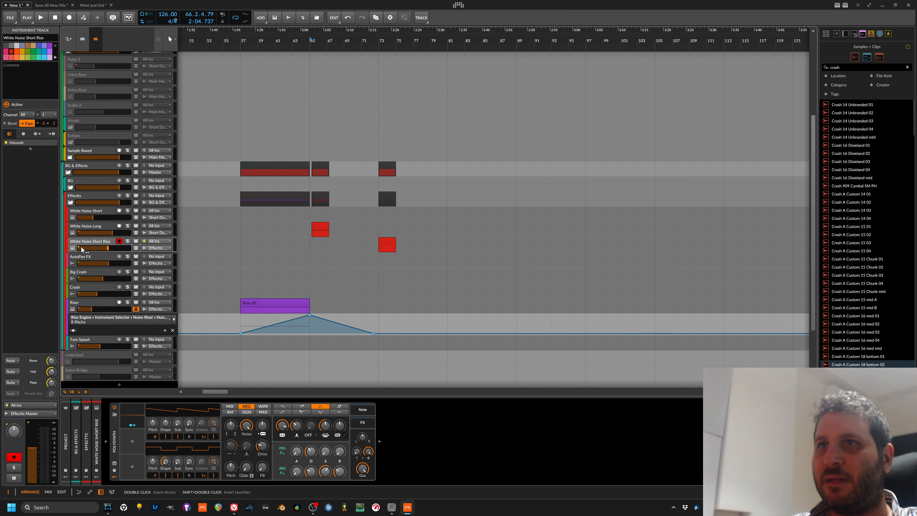
scroll(369, 148, up, 4)
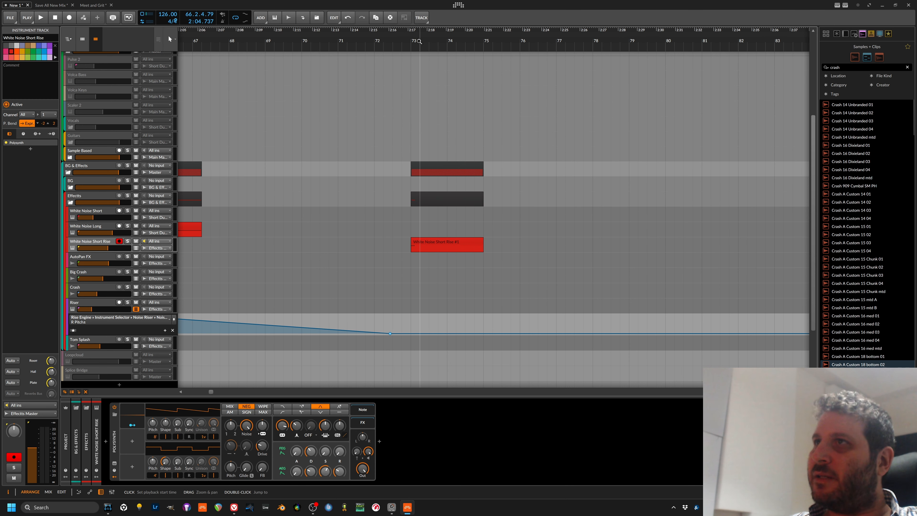
drag(418, 47, 436, 198)
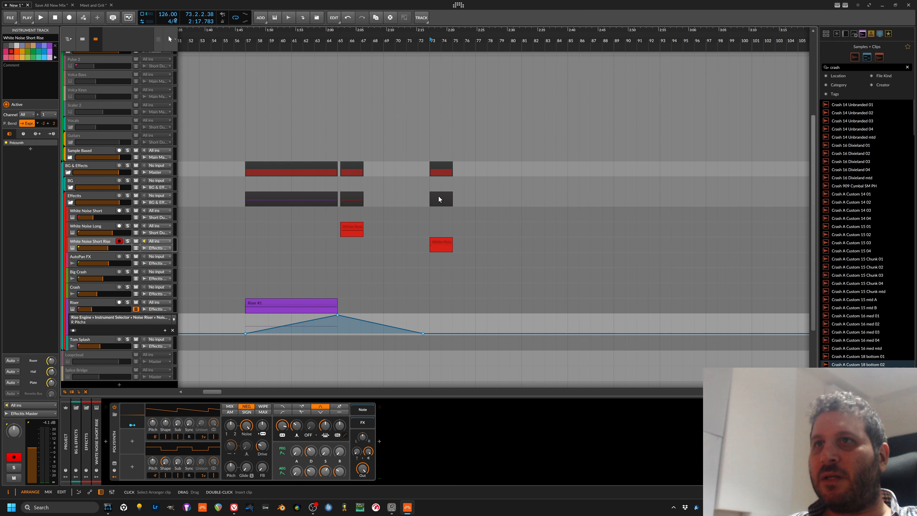
scroll(254, 229, down, 2)
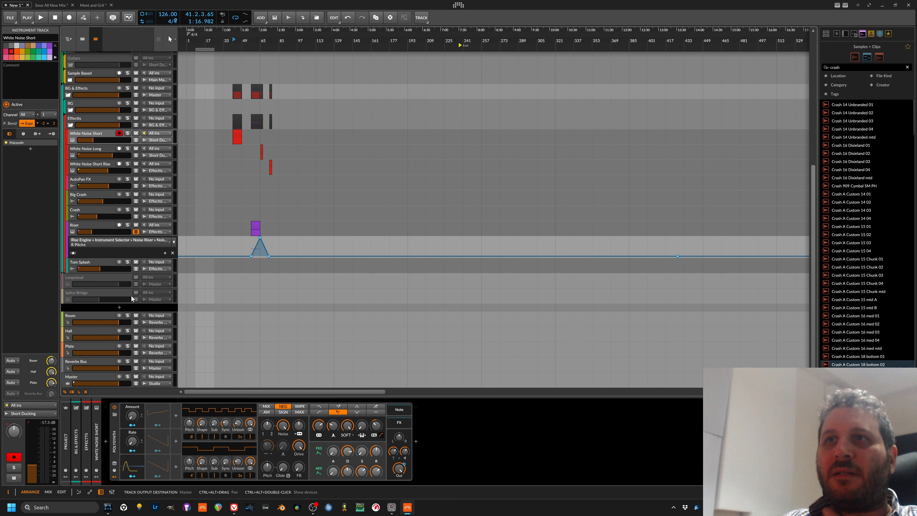
Compare the FX Selector devices on the Room, Hall and Plate reverb tracks.
click(100, 317)
click(101, 331)
click(97, 346)
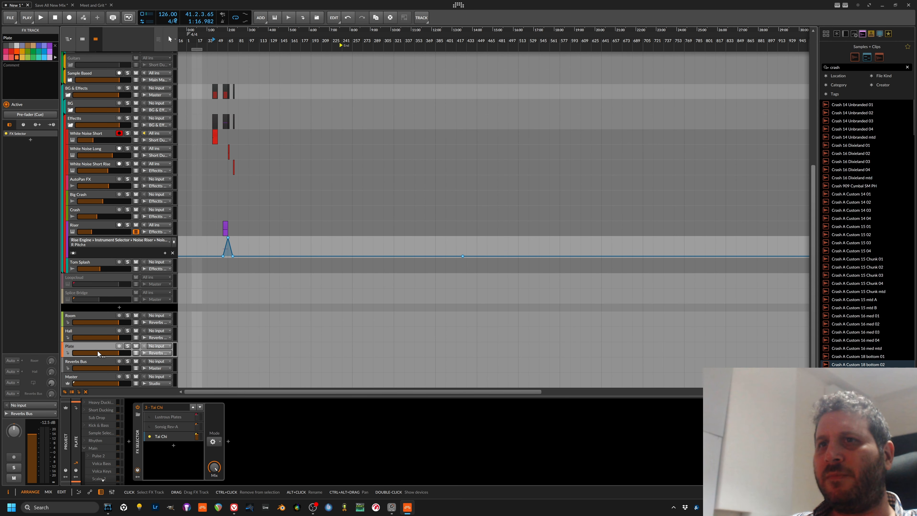
click(88, 317)
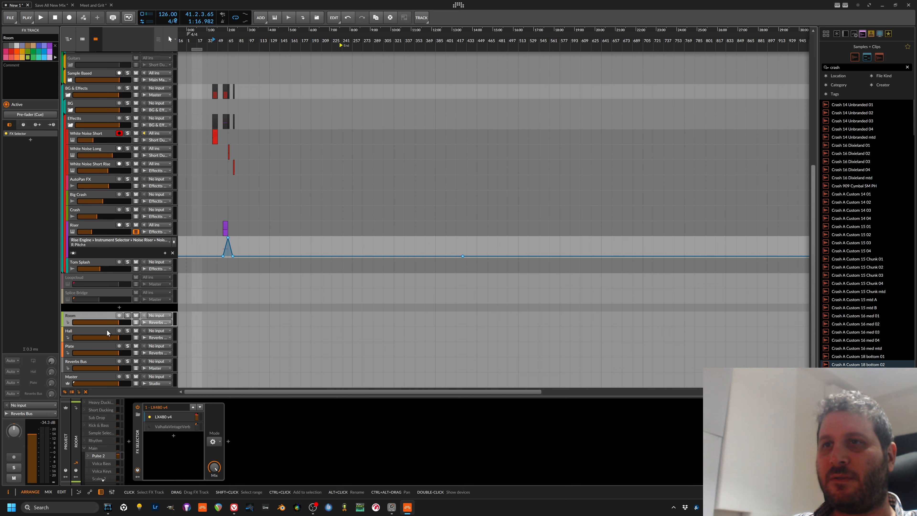
click(91, 328)
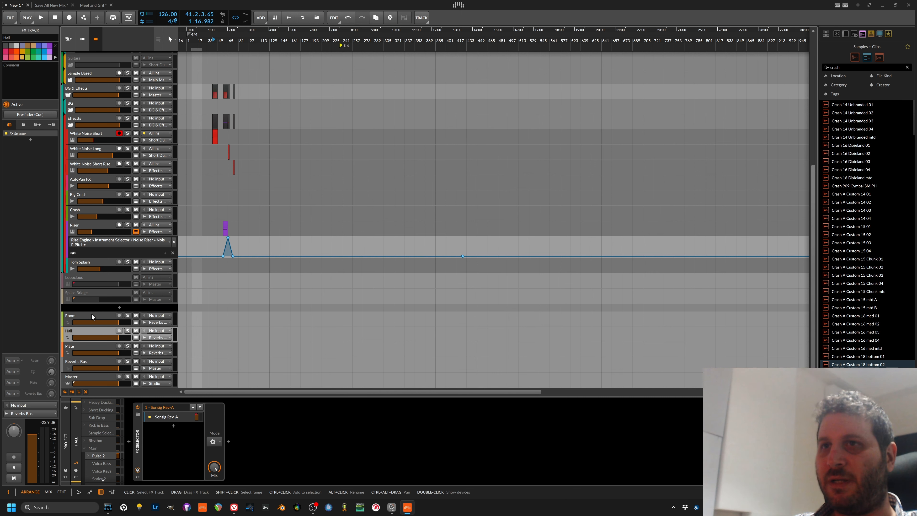
Show the Room track's LX480 v4 window and ValhallaVintageVerb layer, and close the plug-in window.
click(91, 313)
click(164, 416)
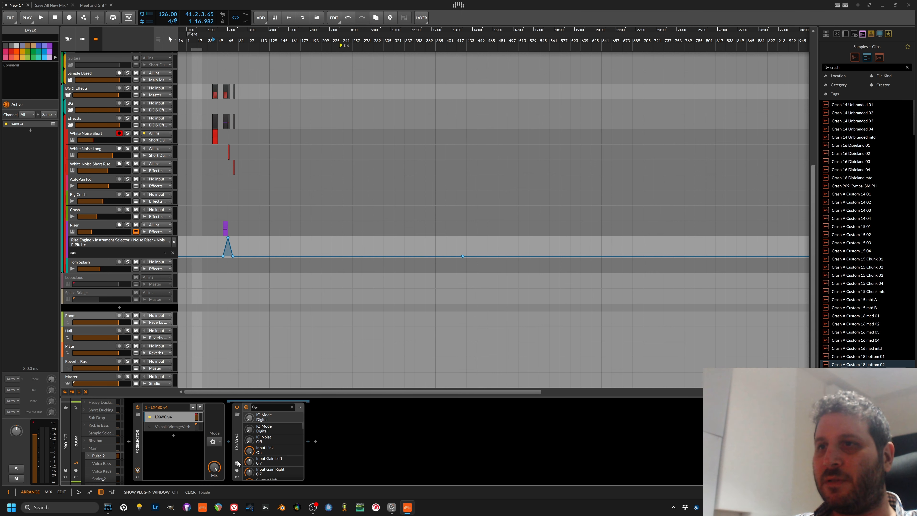
click(238, 463)
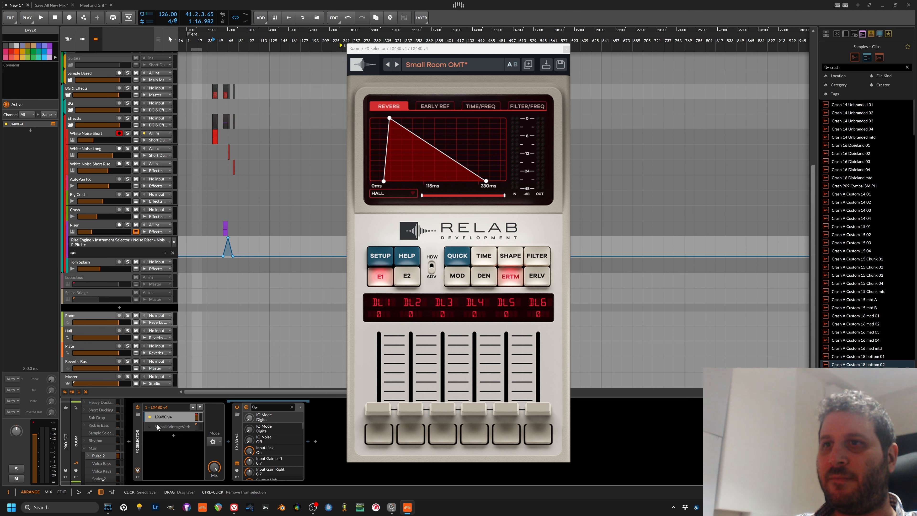
click(172, 426)
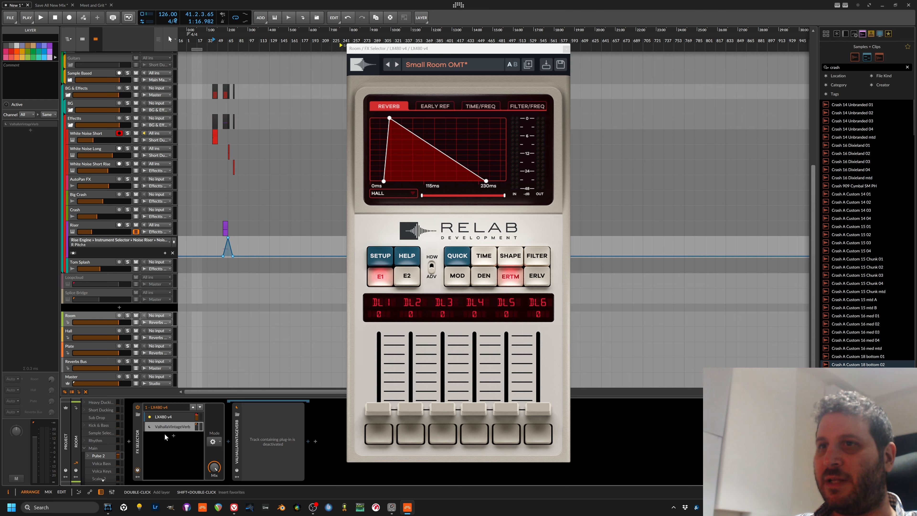
click(564, 49)
Show the Hall track's Sonsig Rev-A plug-in window and close it again.
click(89, 330)
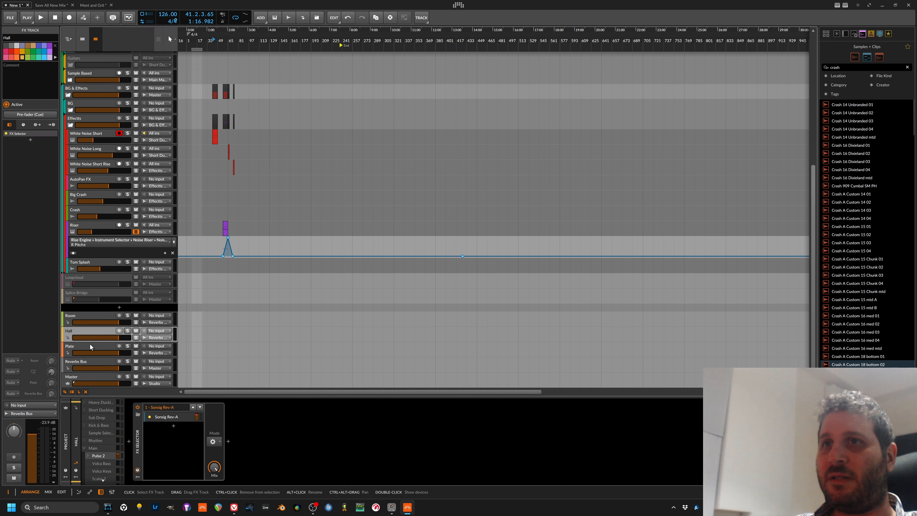
click(173, 419)
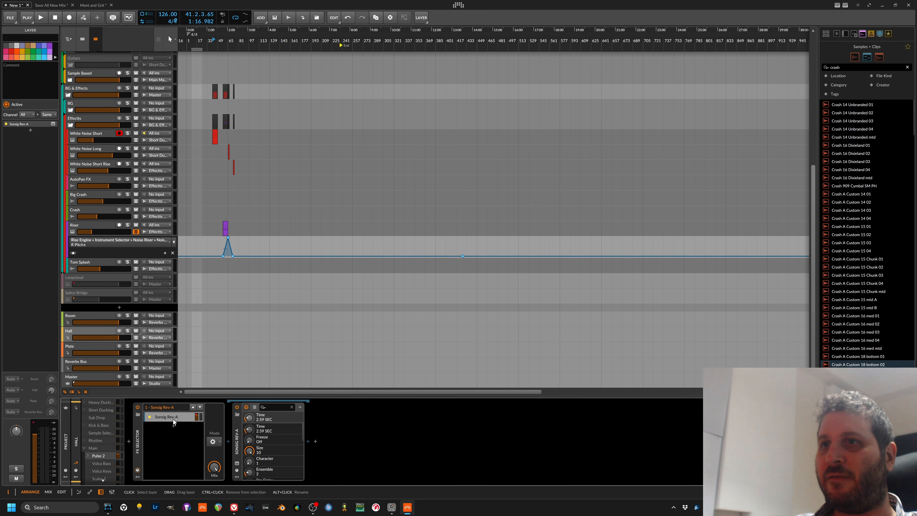
click(237, 463)
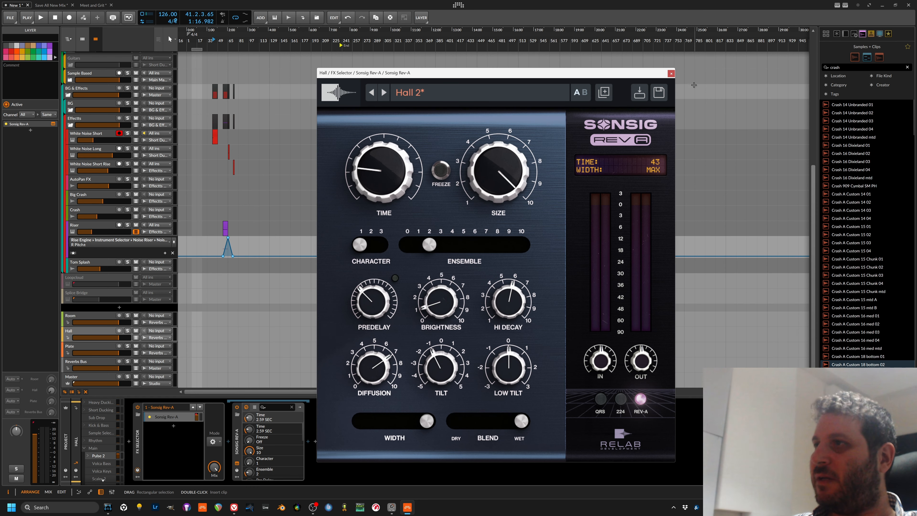
click(670, 73)
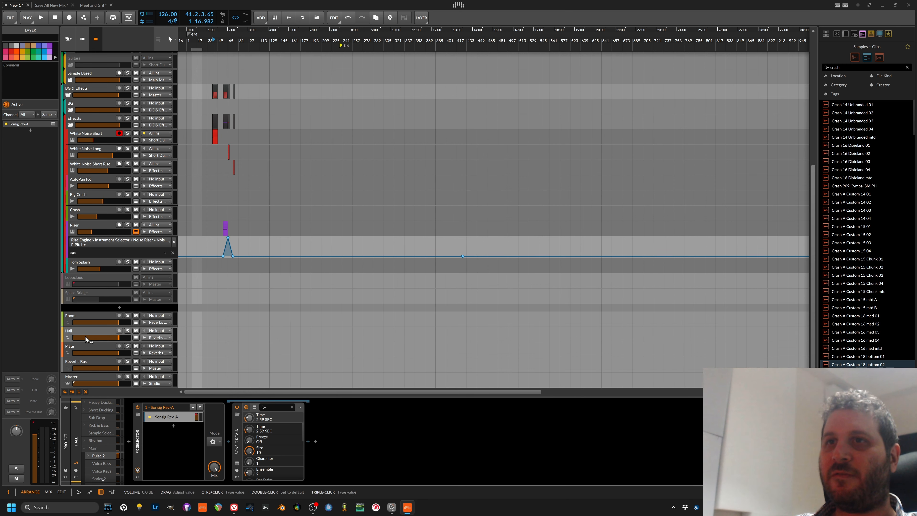
Show the Plate track's Tai Chi plug-in window and close it again.
click(85, 347)
click(174, 438)
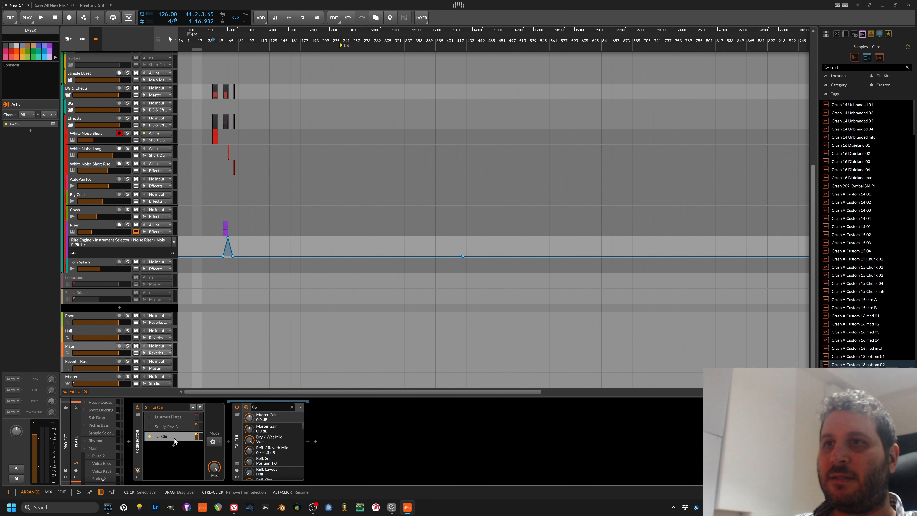
click(237, 463)
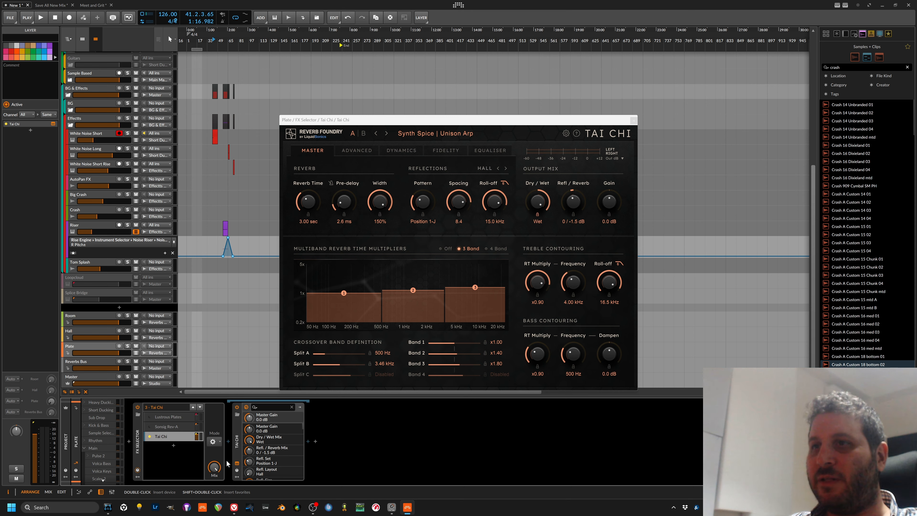
click(236, 463)
Show the Reverb Bus's EQuilibrium window and the No Offset layer's Laser window, closing each plug-in window again.
click(94, 362)
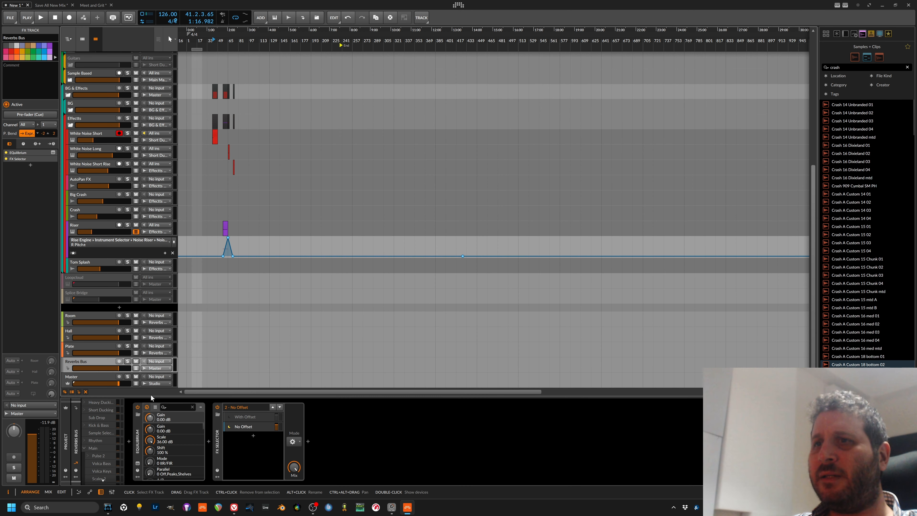
click(247, 427)
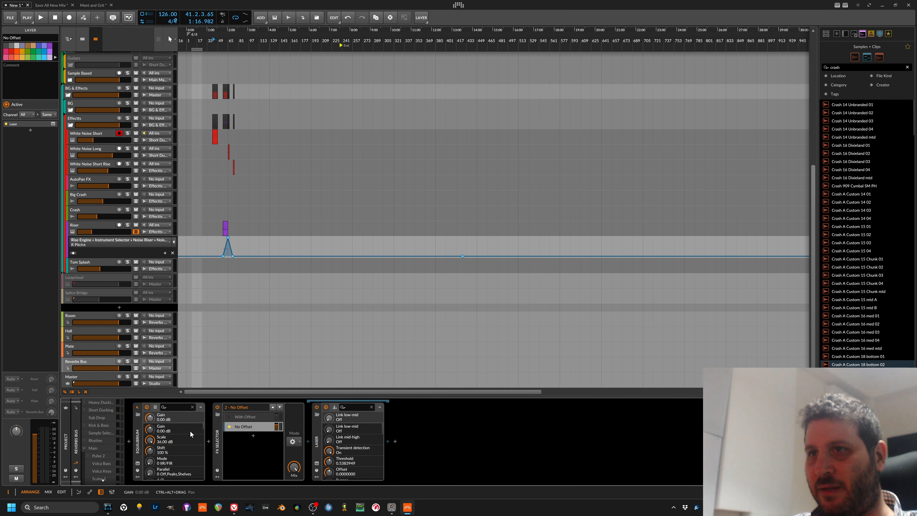
click(138, 463)
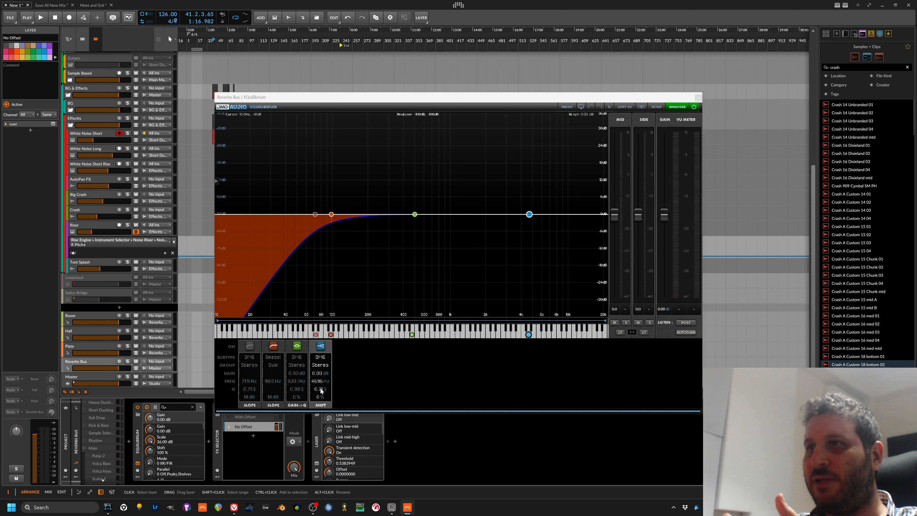
click(698, 97)
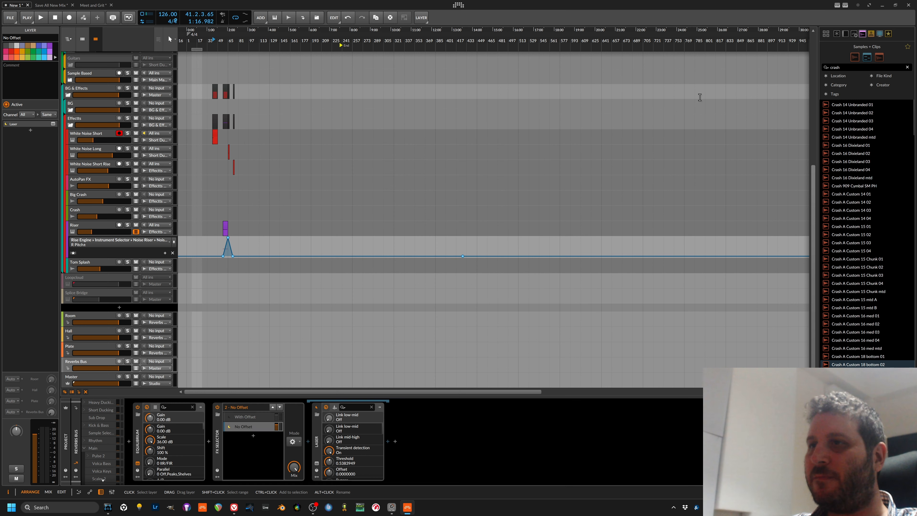
click(318, 464)
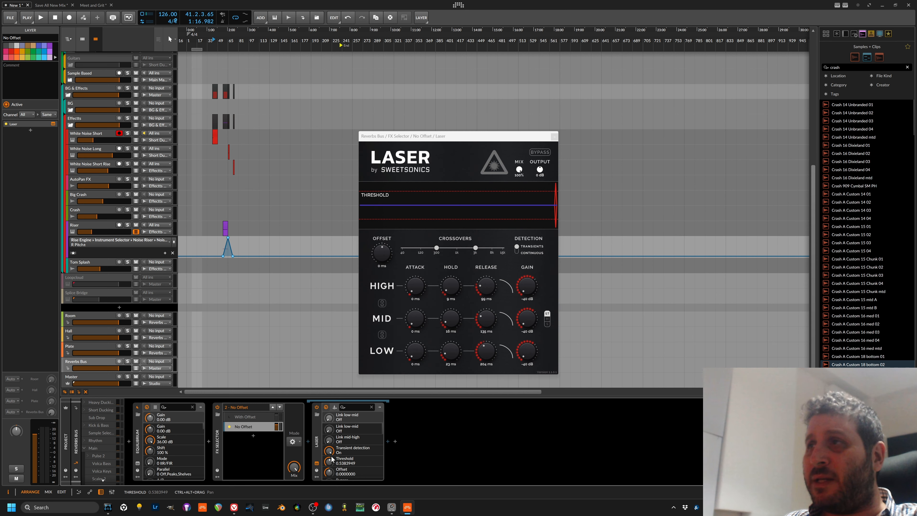
click(317, 464)
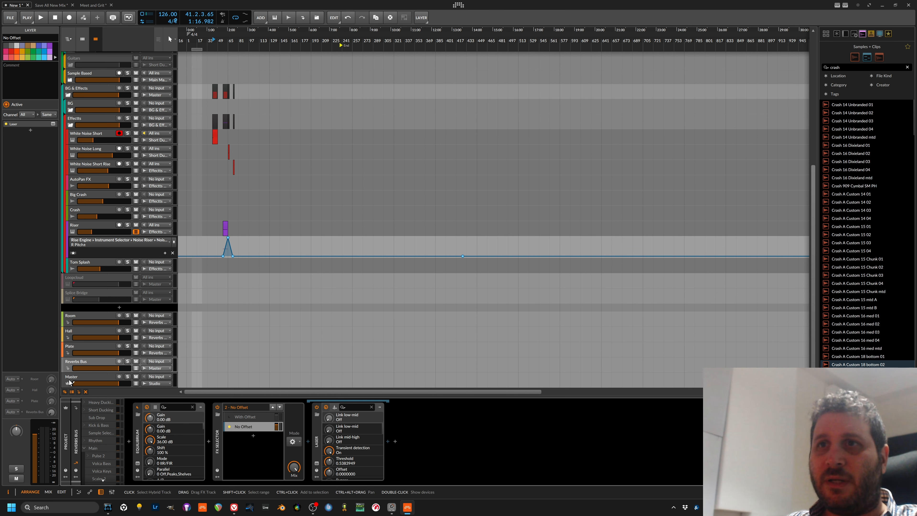
Show the Master track's devices, including the EQuilibrium layer in Master EQ and the Master Compressor layer in Master Chain.
click(87, 380)
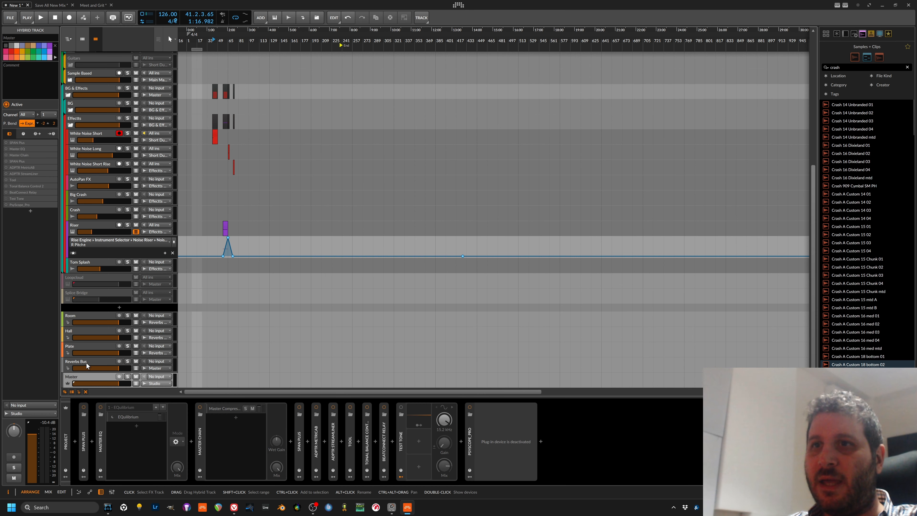
click(124, 417)
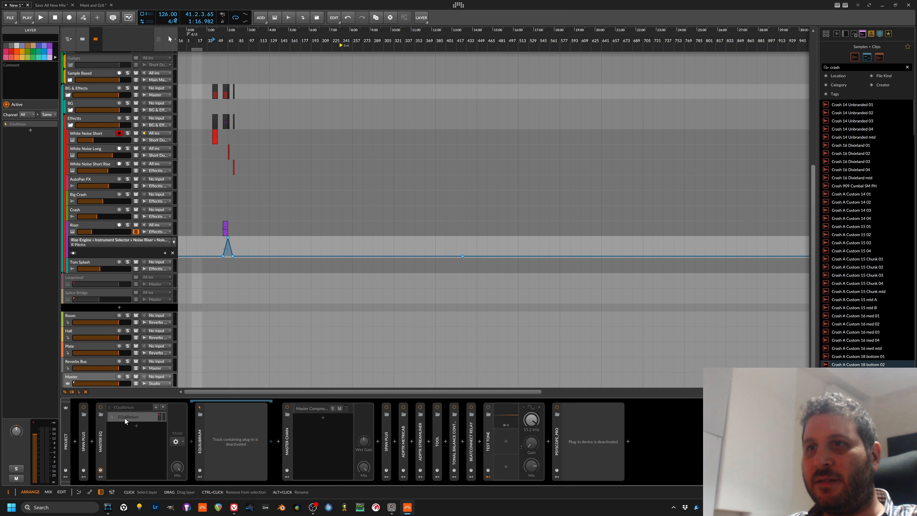
click(104, 444)
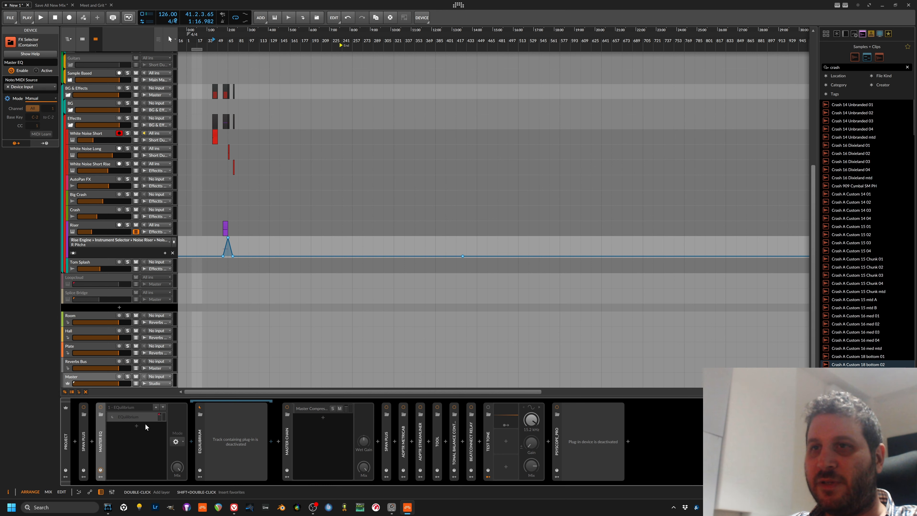
click(311, 408)
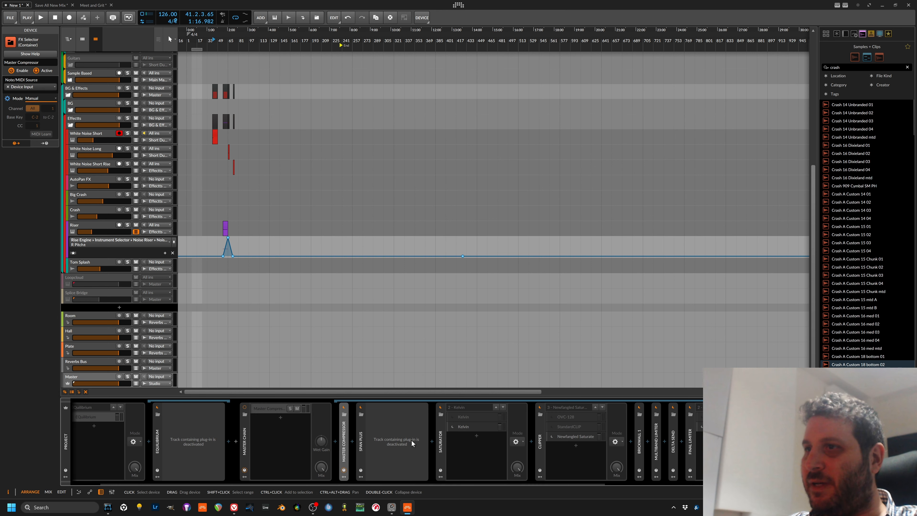
Collapse the Saturator, Clipper and Final Limiter devices in the Master Chain, pointing out Brickwall 1 and Multiband Limiter in between.
double_click(441, 445)
double_click(457, 445)
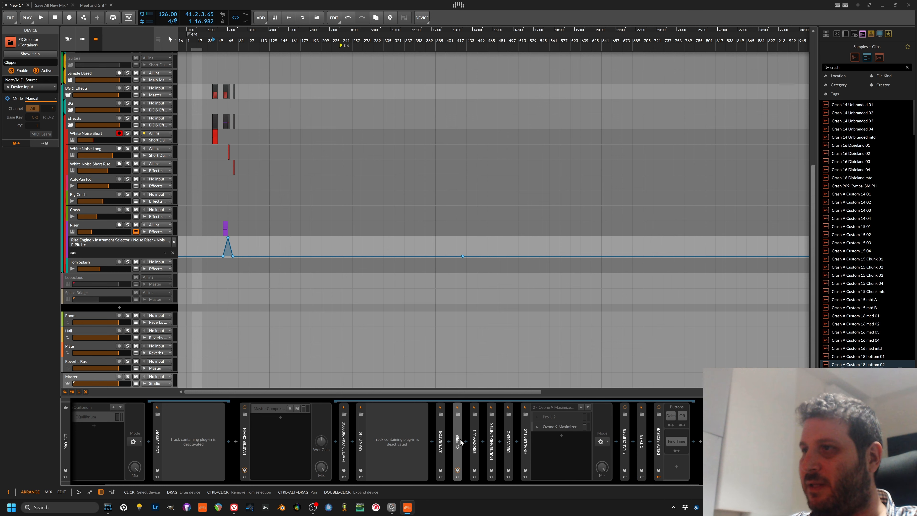
click(475, 448)
click(491, 451)
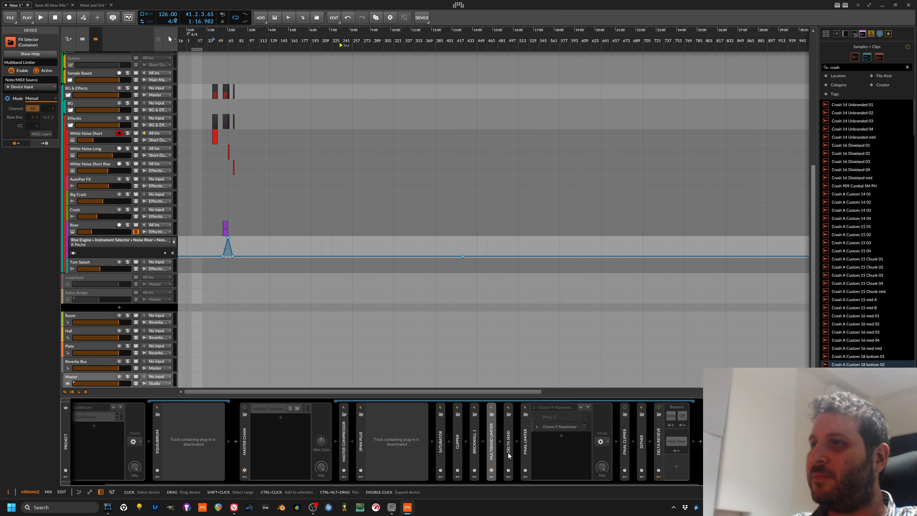
double_click(525, 451)
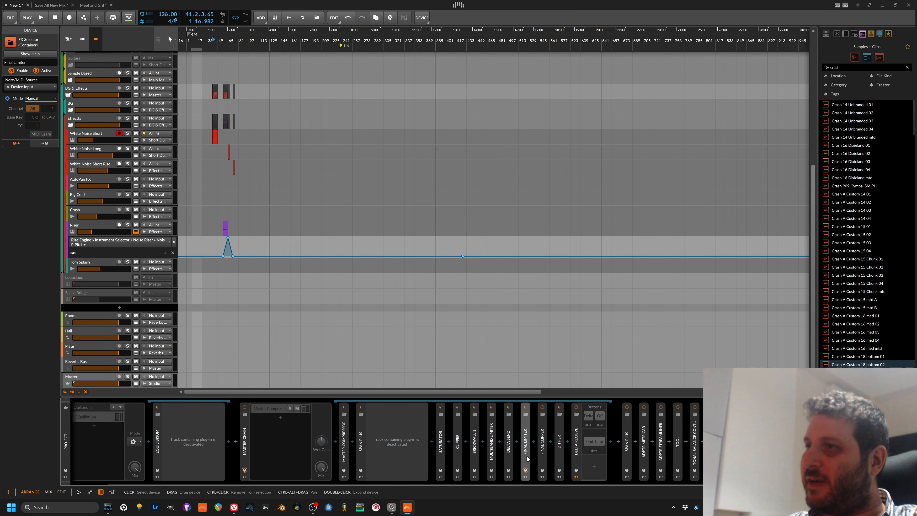
Go through the Final Clipper, Dither and Delta Recieve devices at the end of the Master Chain.
click(542, 458)
click(559, 458)
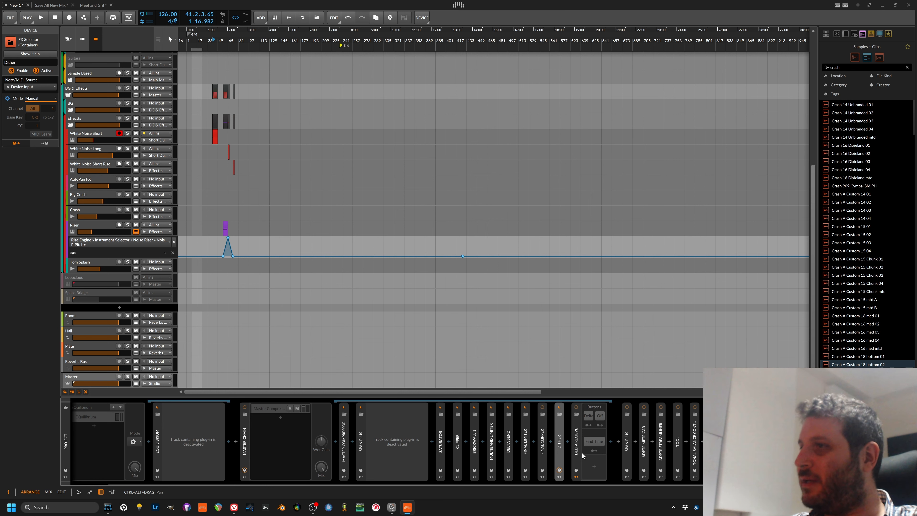
double_click(578, 459)
double_click(578, 461)
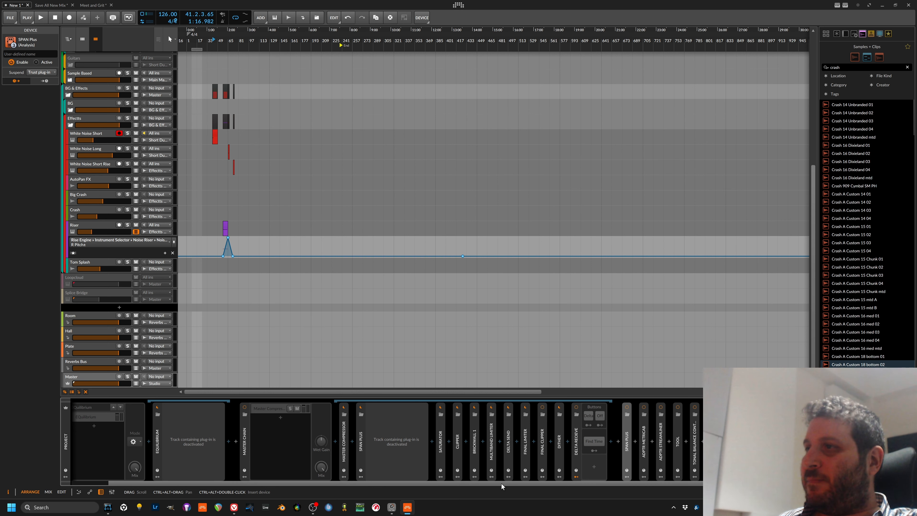
Point out ADPTR MetricAB, then activate ADPTR StreamLiner on the Master track and briefly show its plug-in window.
scroll(578, 448, down, 2)
click(578, 454)
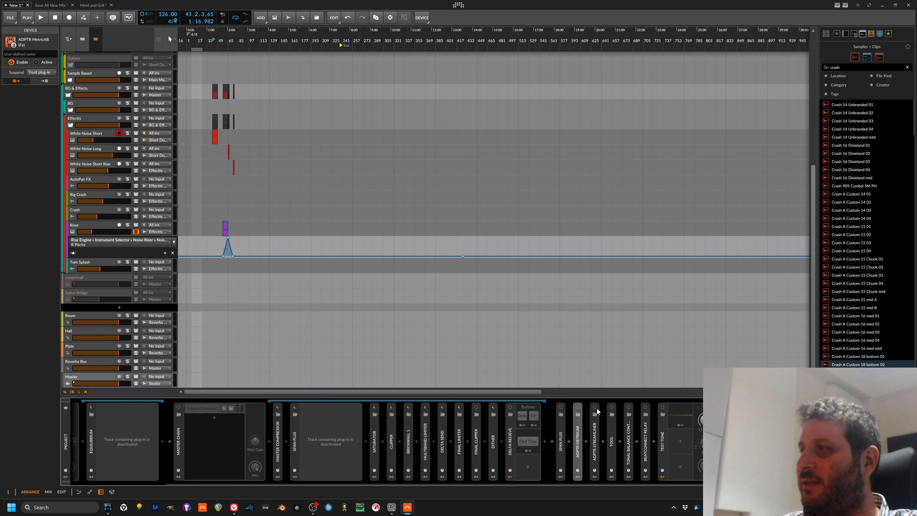
click(596, 467)
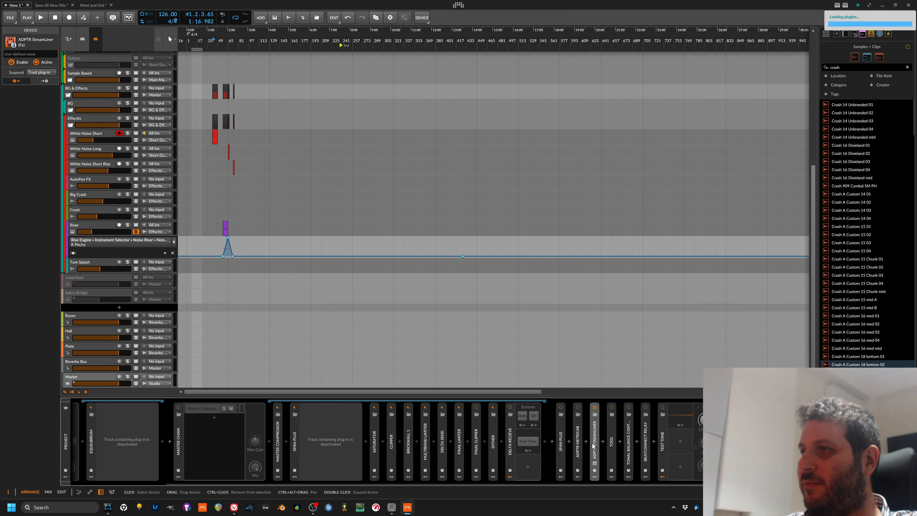
click(594, 463)
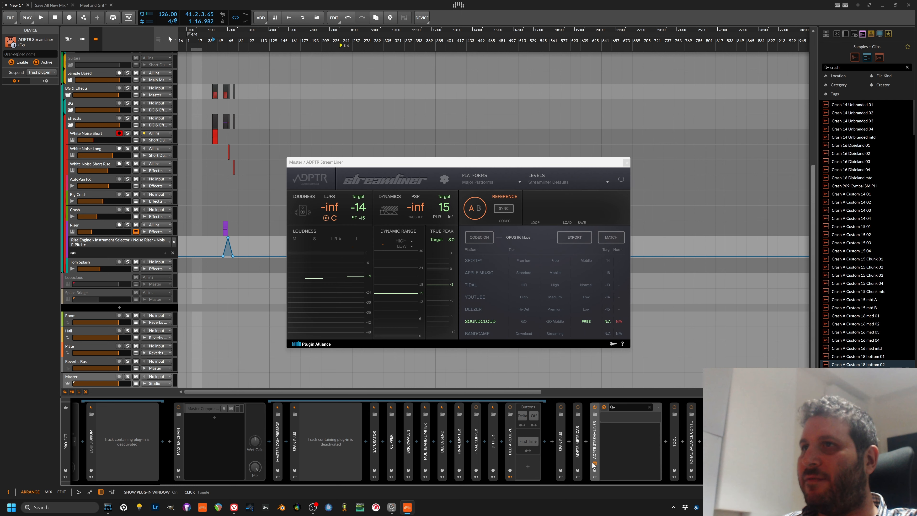
click(594, 463)
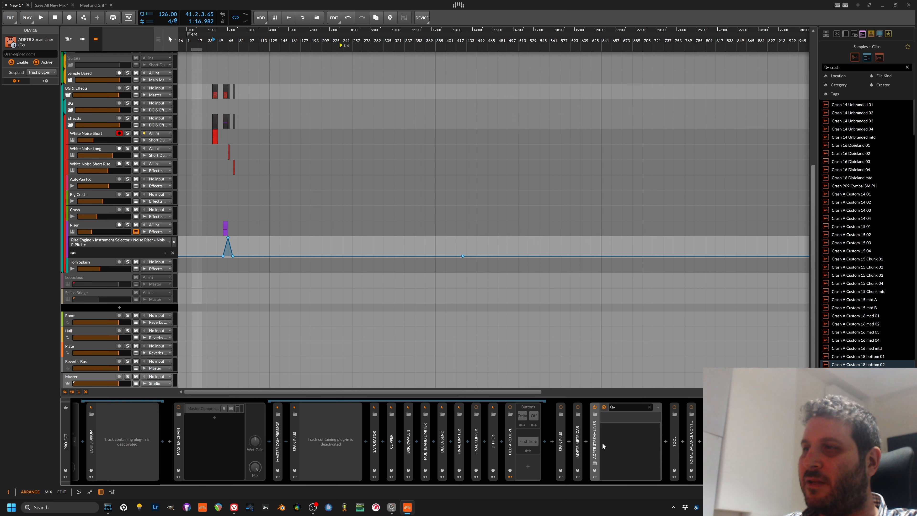
double_click(596, 442)
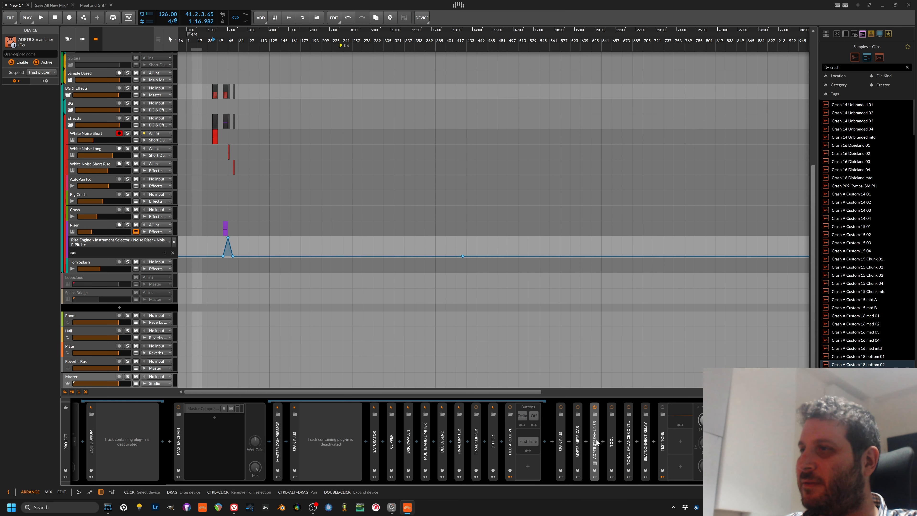
Expand the Master track's Tool device, activate it briefly, then deactivate and collapse it.
click(614, 451)
double_click(613, 454)
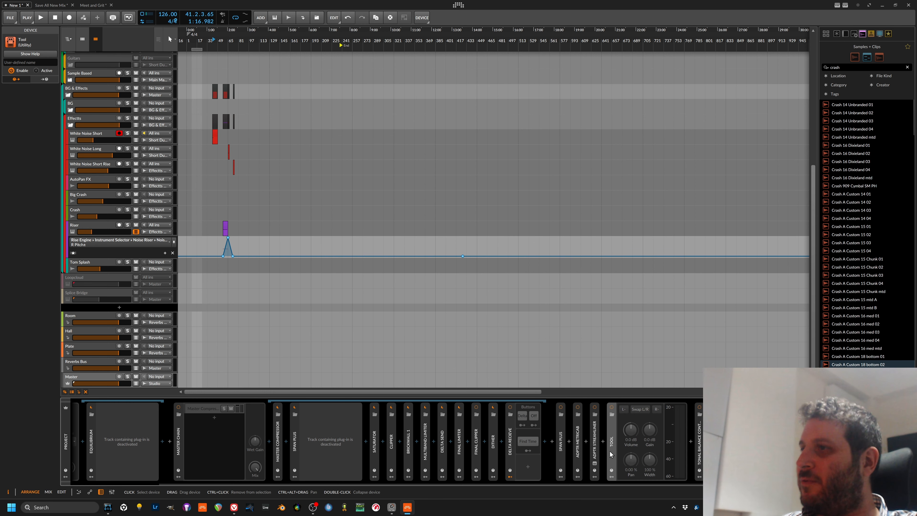
key(alt+a)
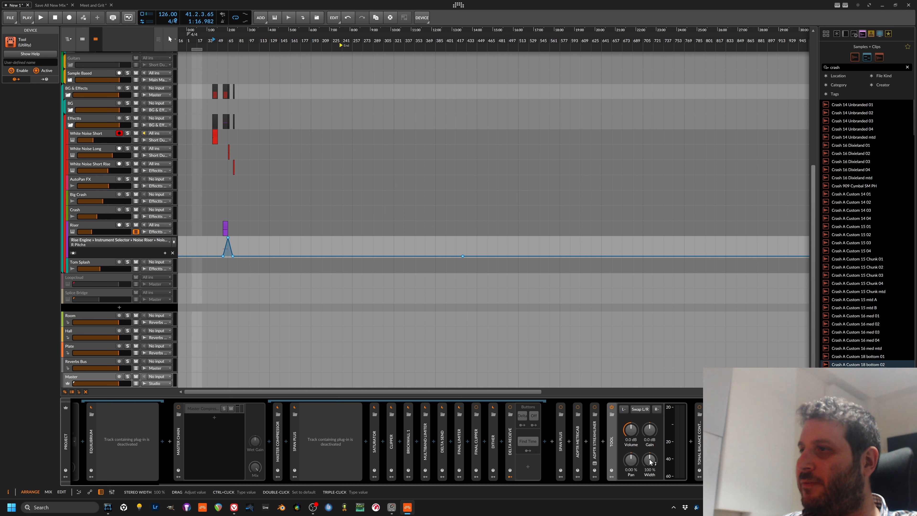
key(alt+a)
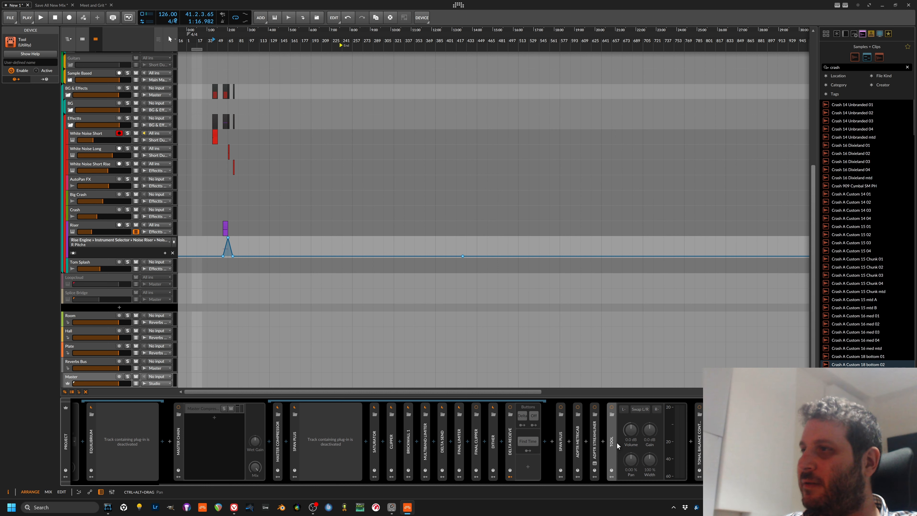
key(alt+e)
Point out Tonal Balance Control, briefly show the BeatConnect Relay plug-in window, and collapse and deactivate BeatConnect Relay again.
click(629, 454)
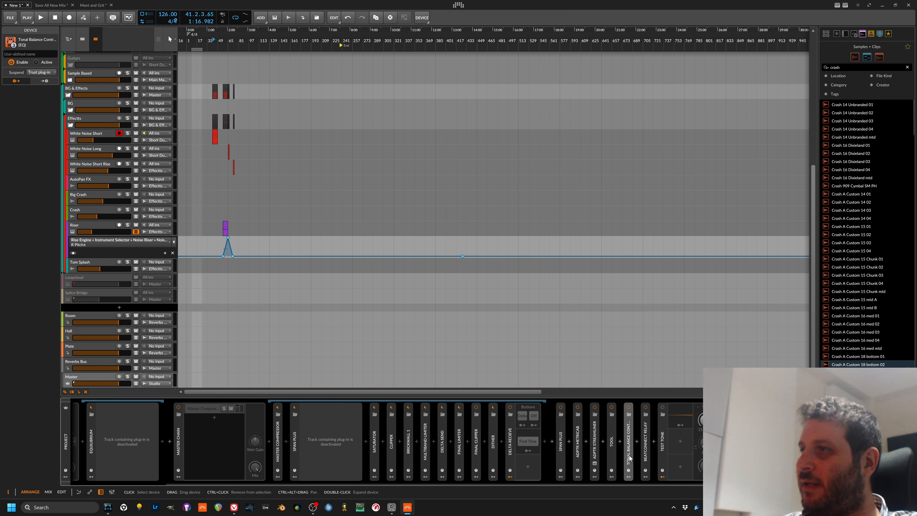
click(645, 447)
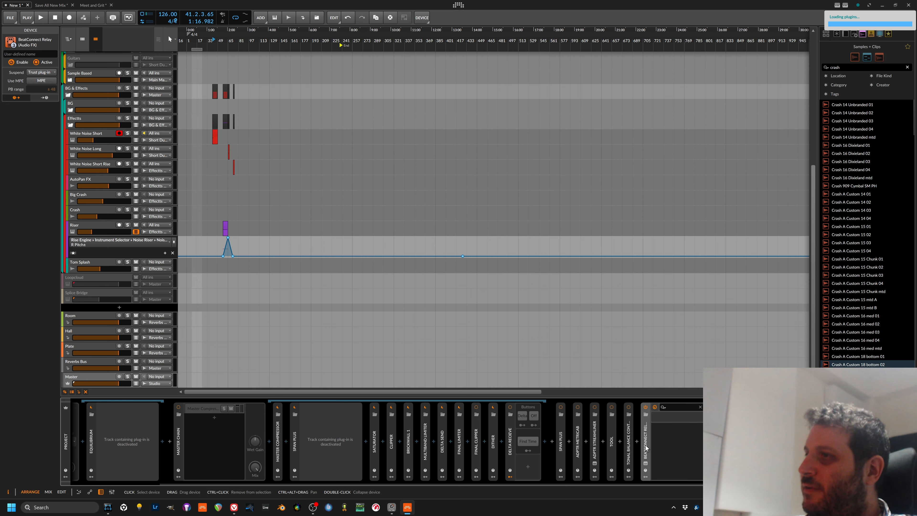
click(645, 463)
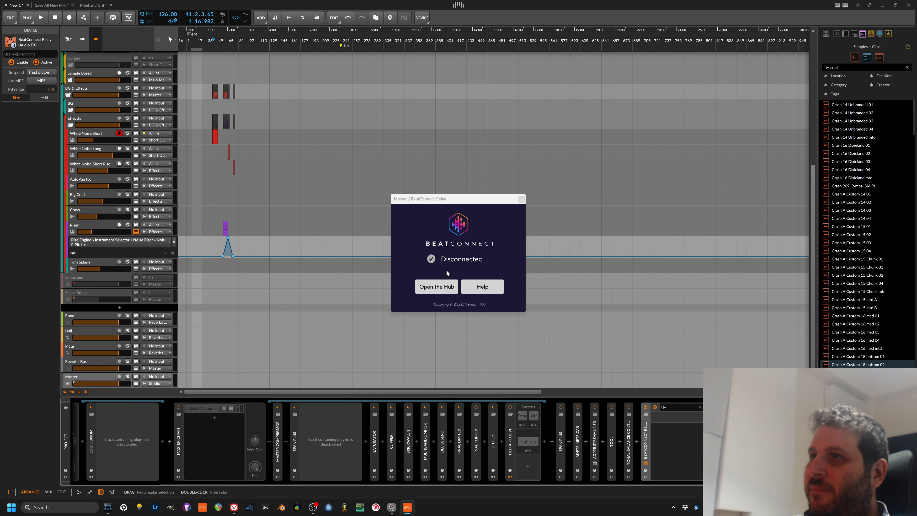
double_click(647, 441)
key(alt+a)
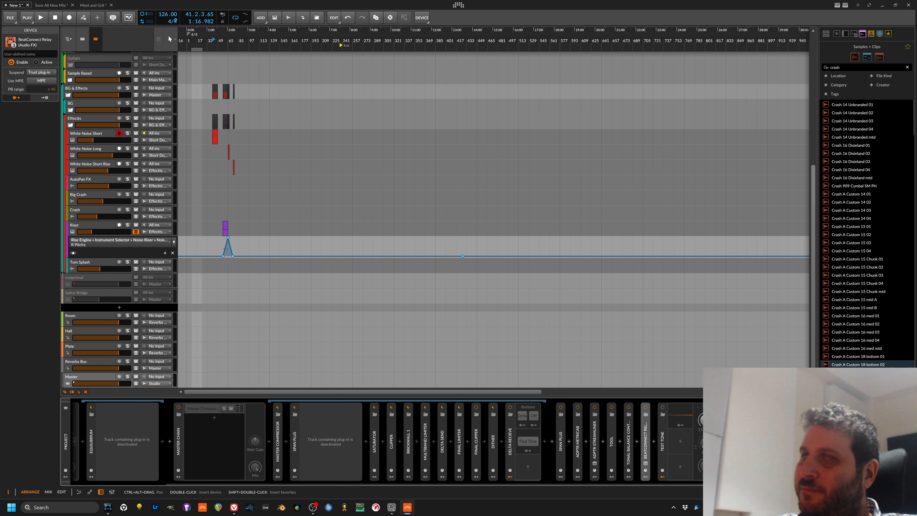
Point out the Test Tone and PsyScope_Pro devices at the end of the Master track's device chain.
click(662, 445)
click(731, 446)
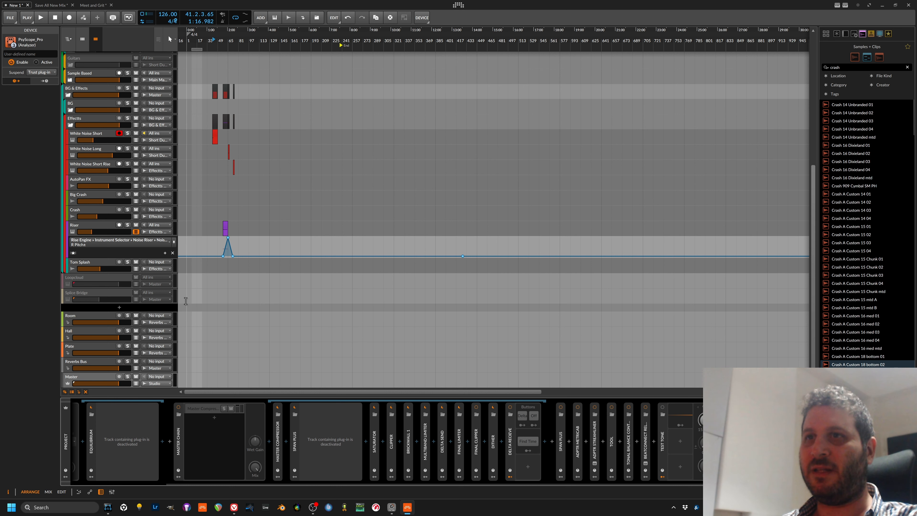
click(87, 376)
click(189, 304)
click(202, 299)
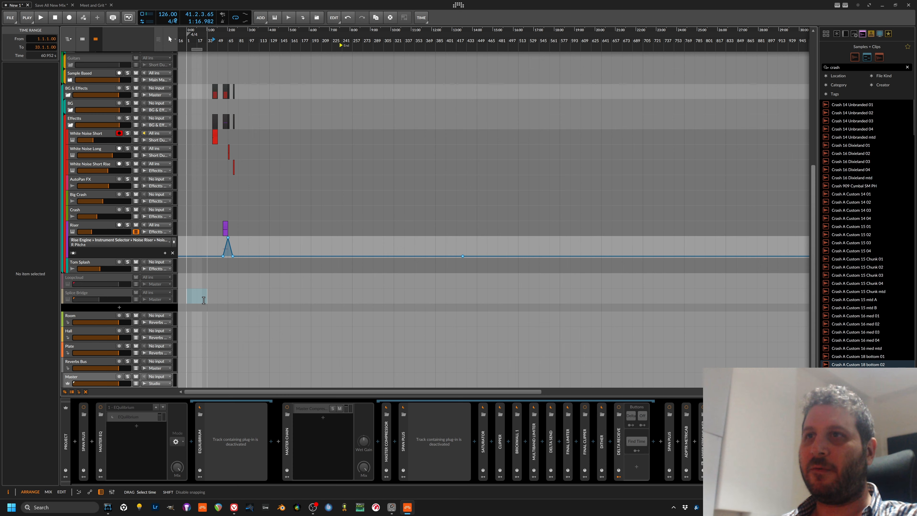
scroll(187, 189, up, 5)
drag(187, 193, 205, 189)
click(225, 189)
click(206, 190)
click(199, 191)
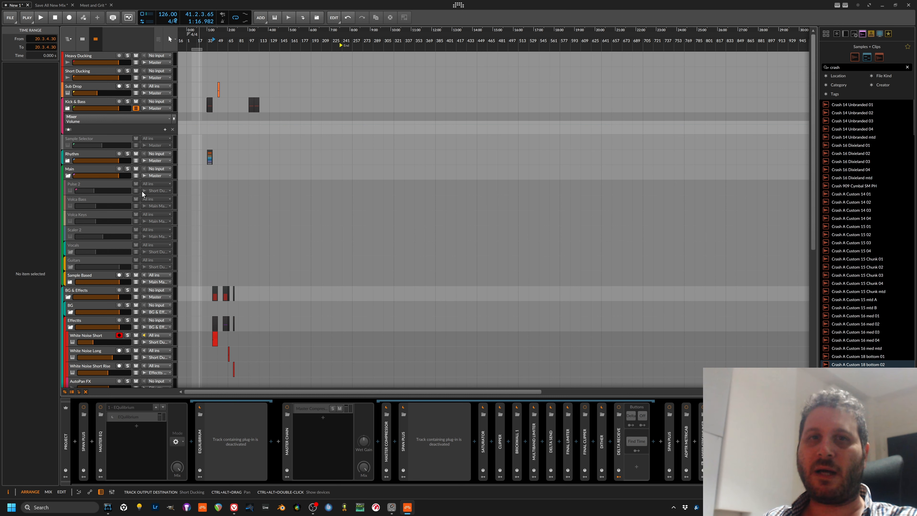
click(313, 508)
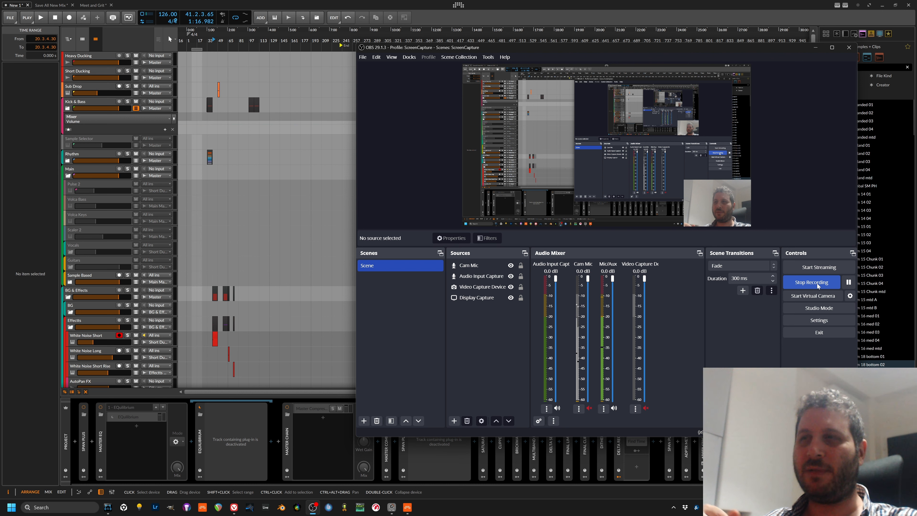